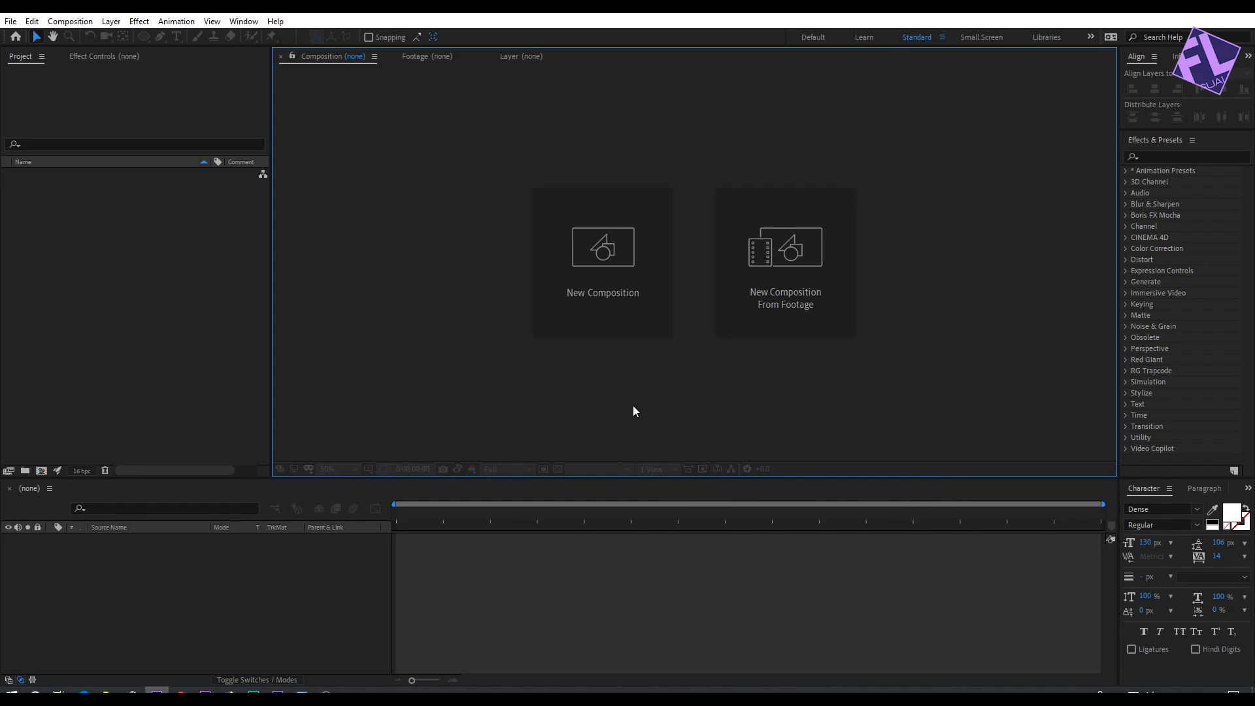
# - Create the 'logo animation' composition at 1920×1080, 29.97 fps, with a 0;00;06;00 duration
pyautogui.click(618, 243)
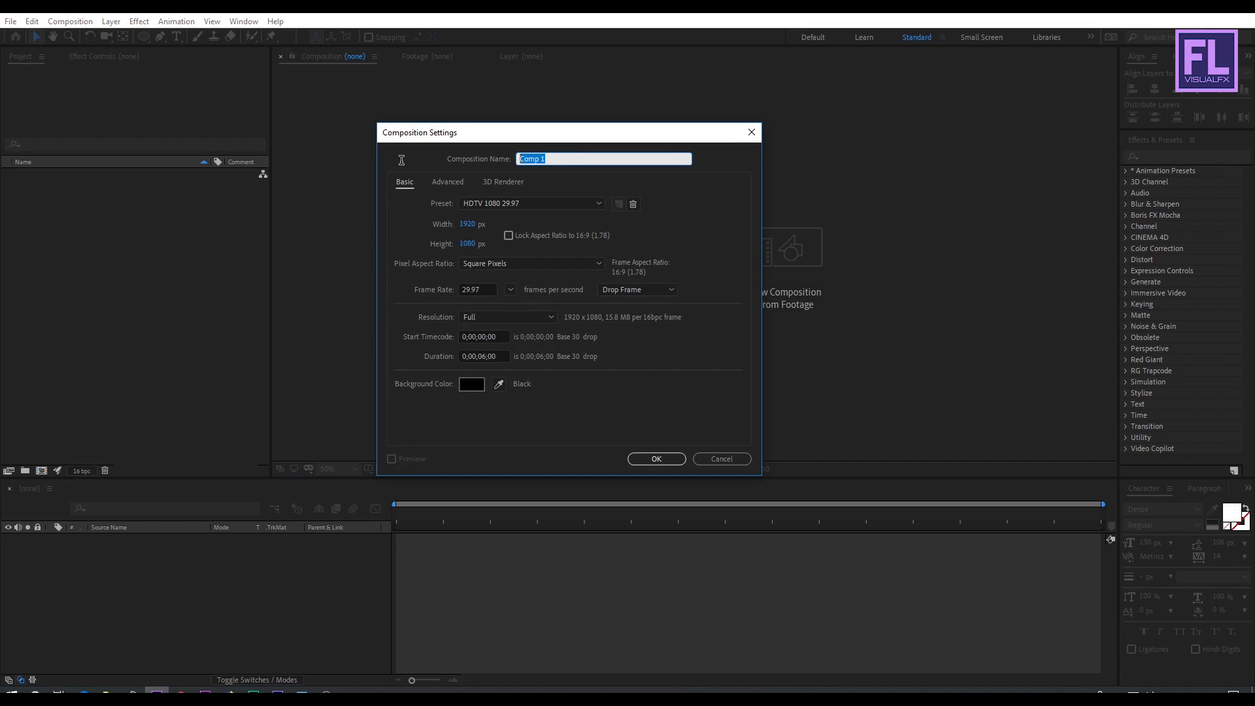
pyautogui.write('lo')
pyautogui.click(468, 244)
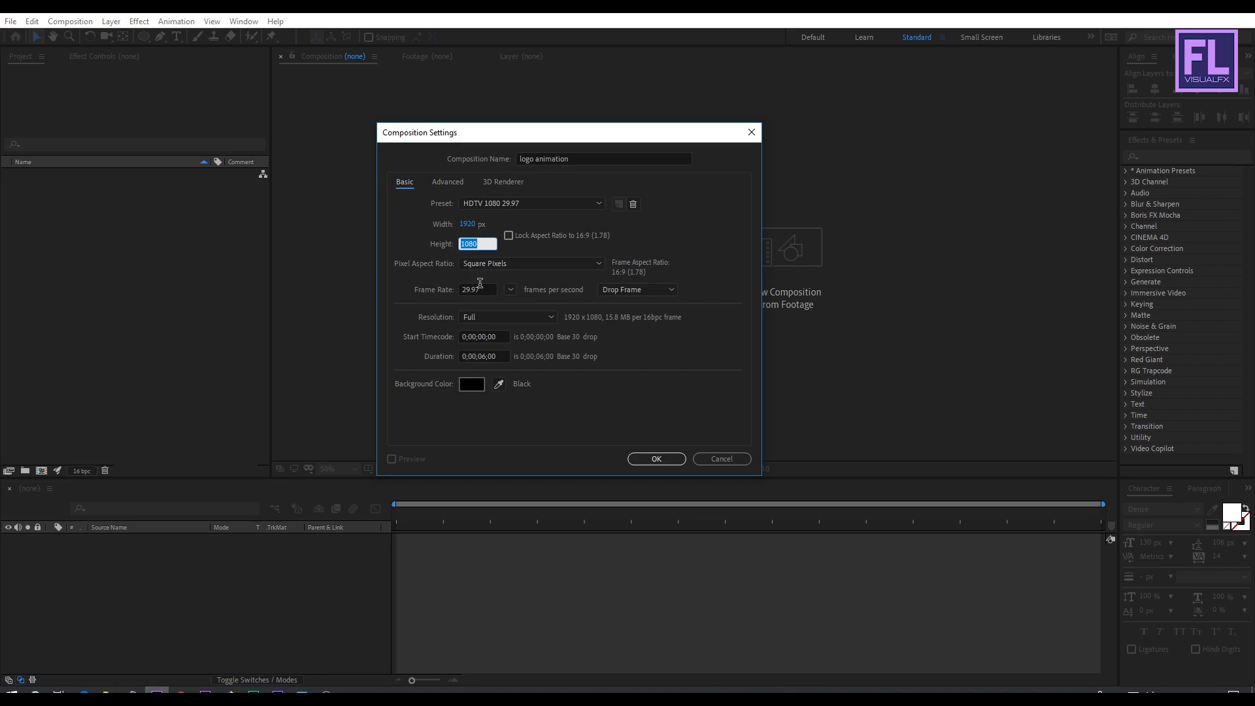
pyautogui.click(480, 289)
pyautogui.click(507, 357)
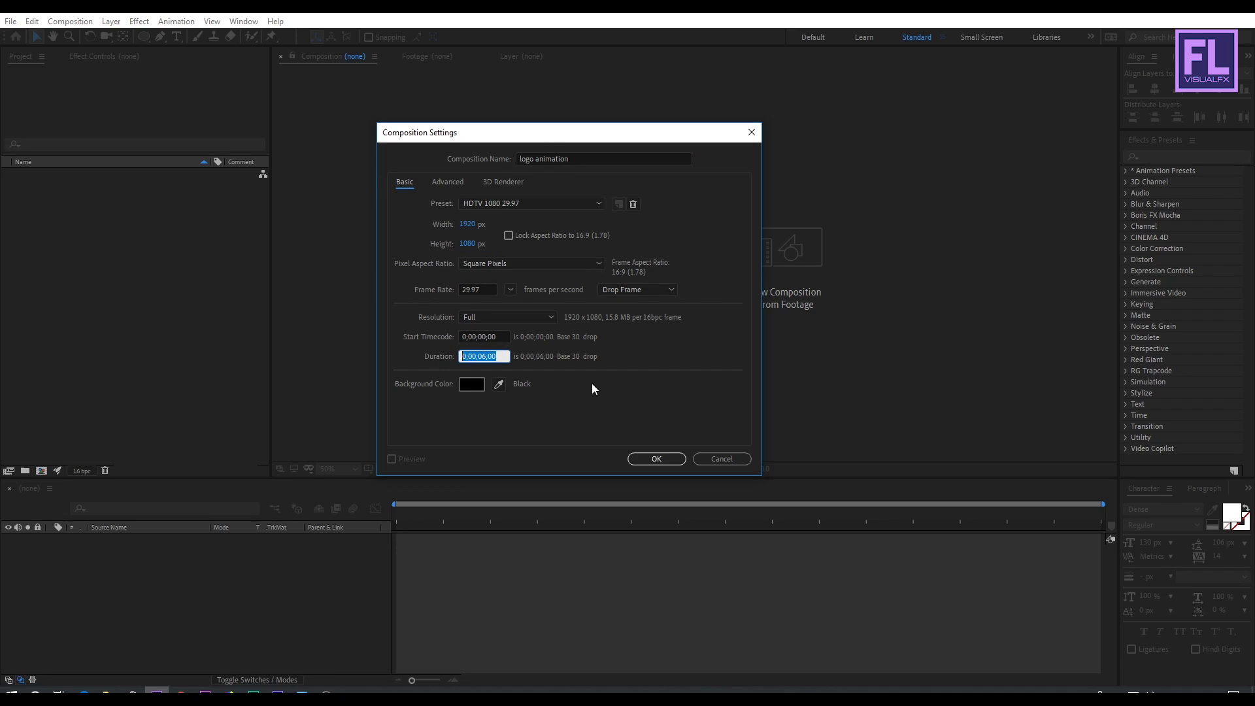
pyautogui.click(657, 460)
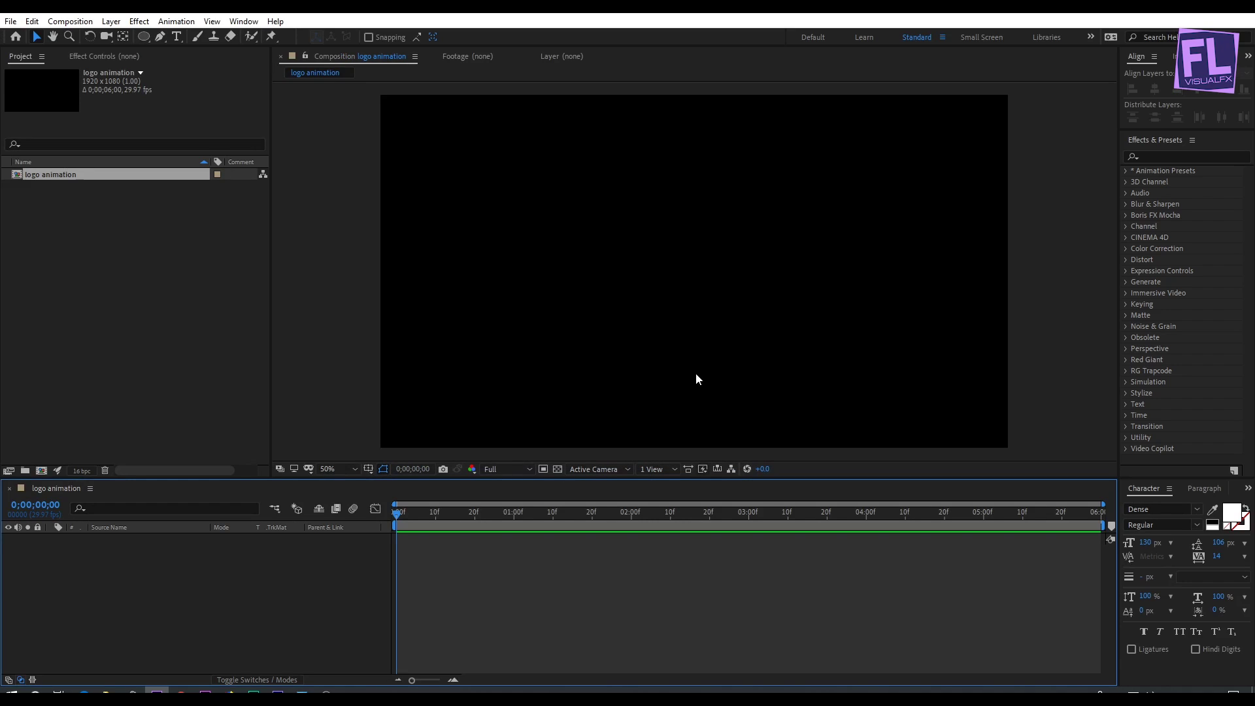
# - Import logo.png from the Explorer folder into the Project panel
pyautogui.moveTo(108, 692)
pyautogui.click(121, 648)
pyautogui.moveTo(333, 240); pyautogui.dragTo(85, 234)
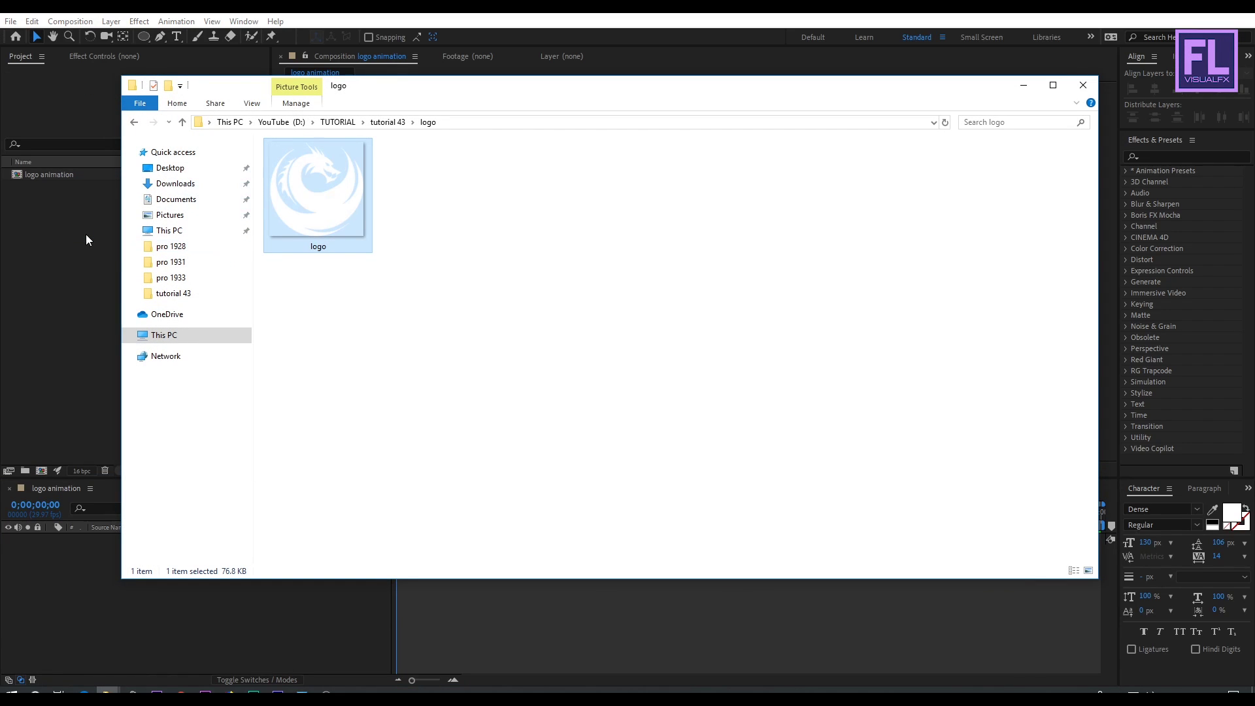
pyautogui.click(85, 234)
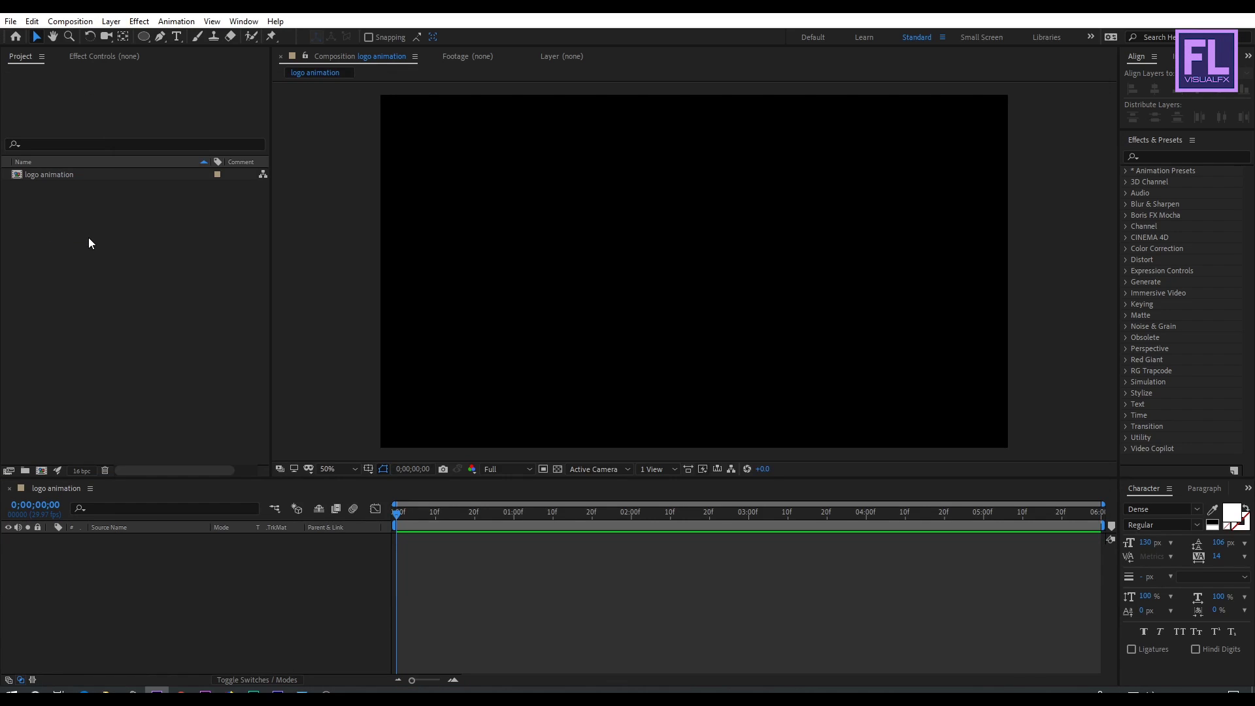
pyautogui.click(93, 230)
pyautogui.click(39, 189)
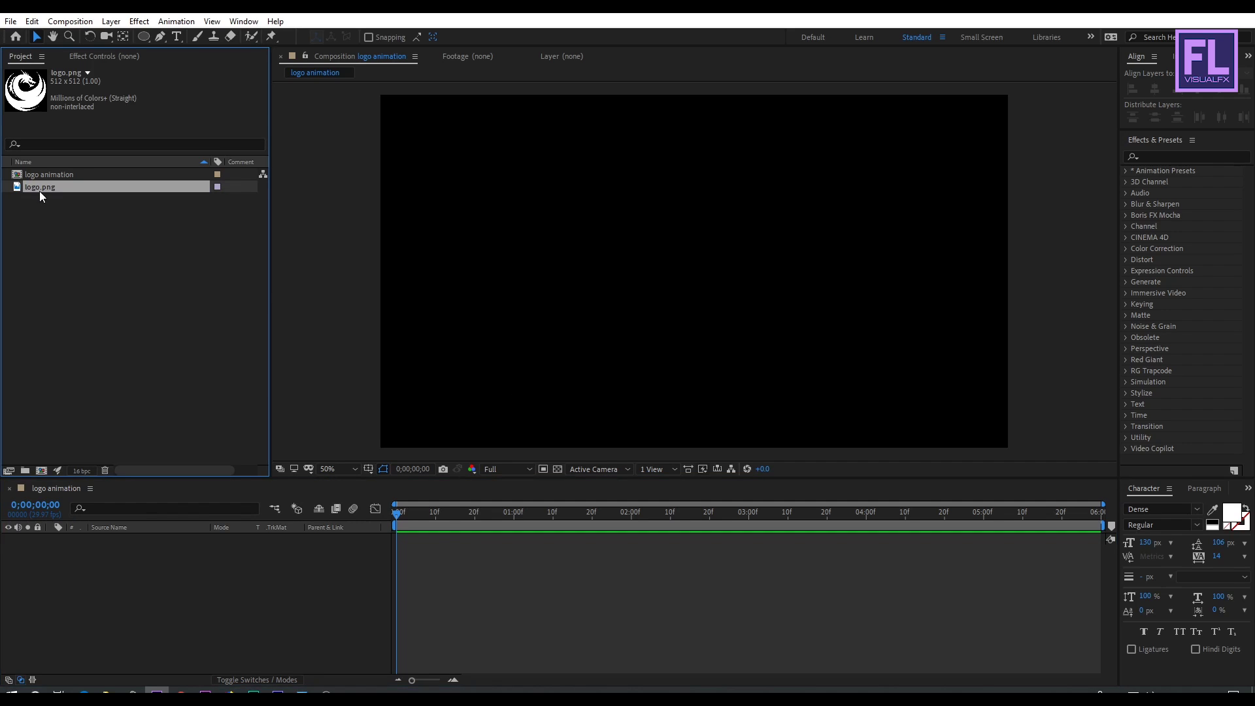
# - Add logo.png to the logo animation composition and scale it to 64%
pyautogui.moveTo(41, 189); pyautogui.dragTo(101, 543)
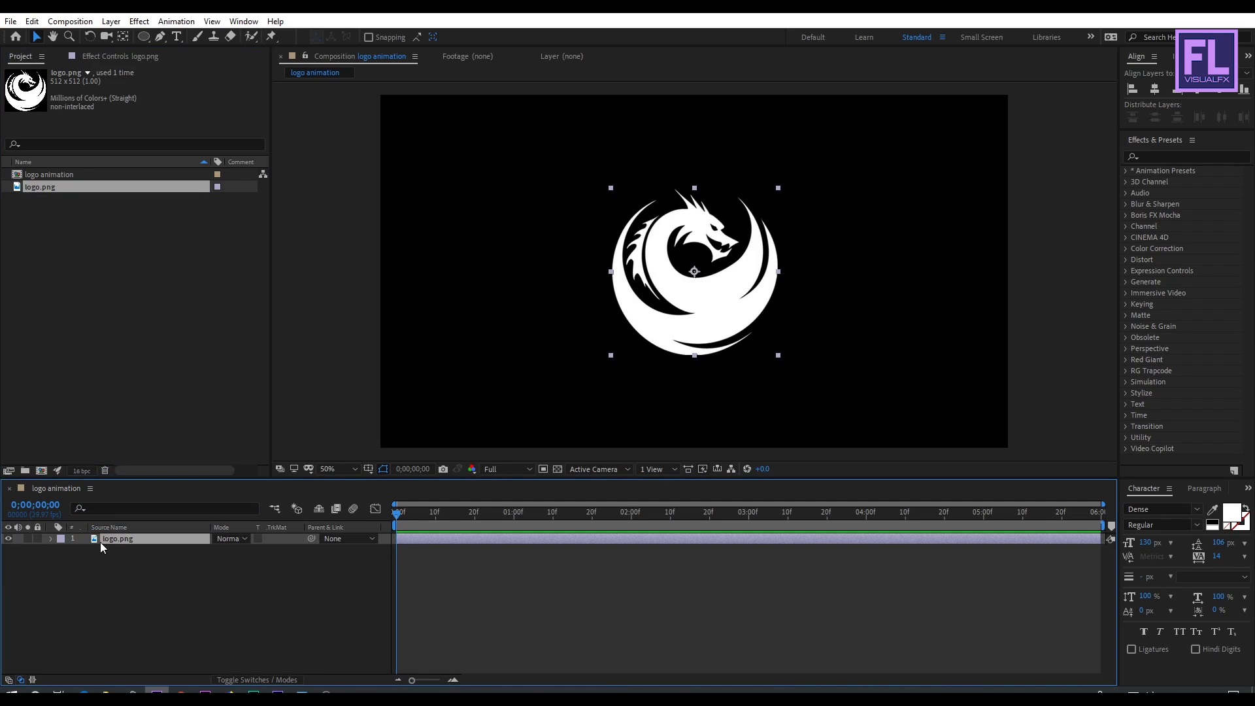
pyautogui.press('s')
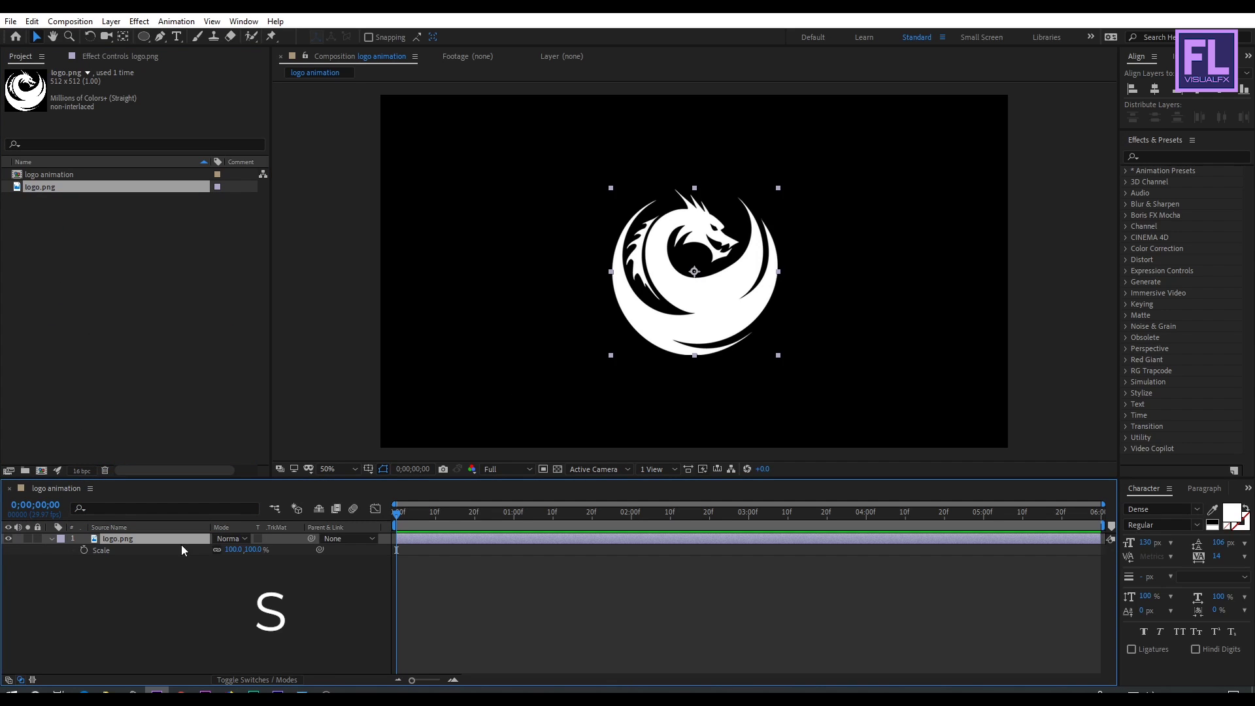
pyautogui.moveTo(232, 550); pyautogui.dragTo(204, 544)
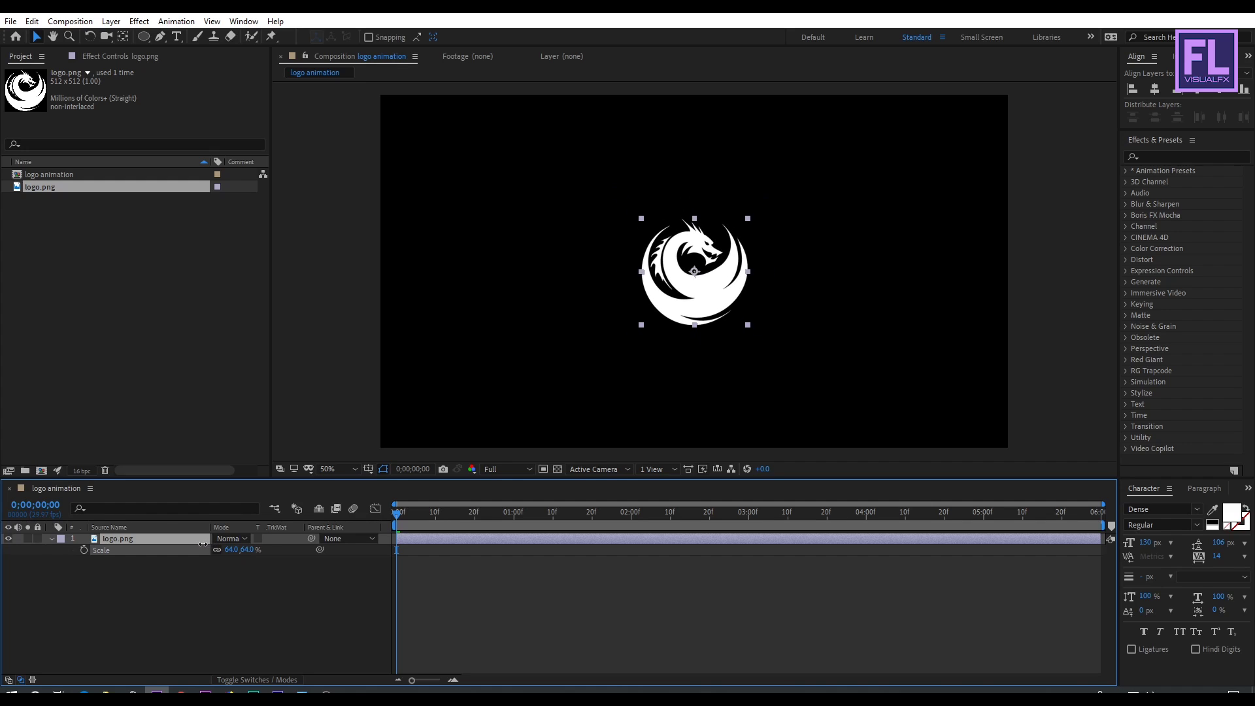
pyautogui.click(50, 539)
pyautogui.click(145, 573)
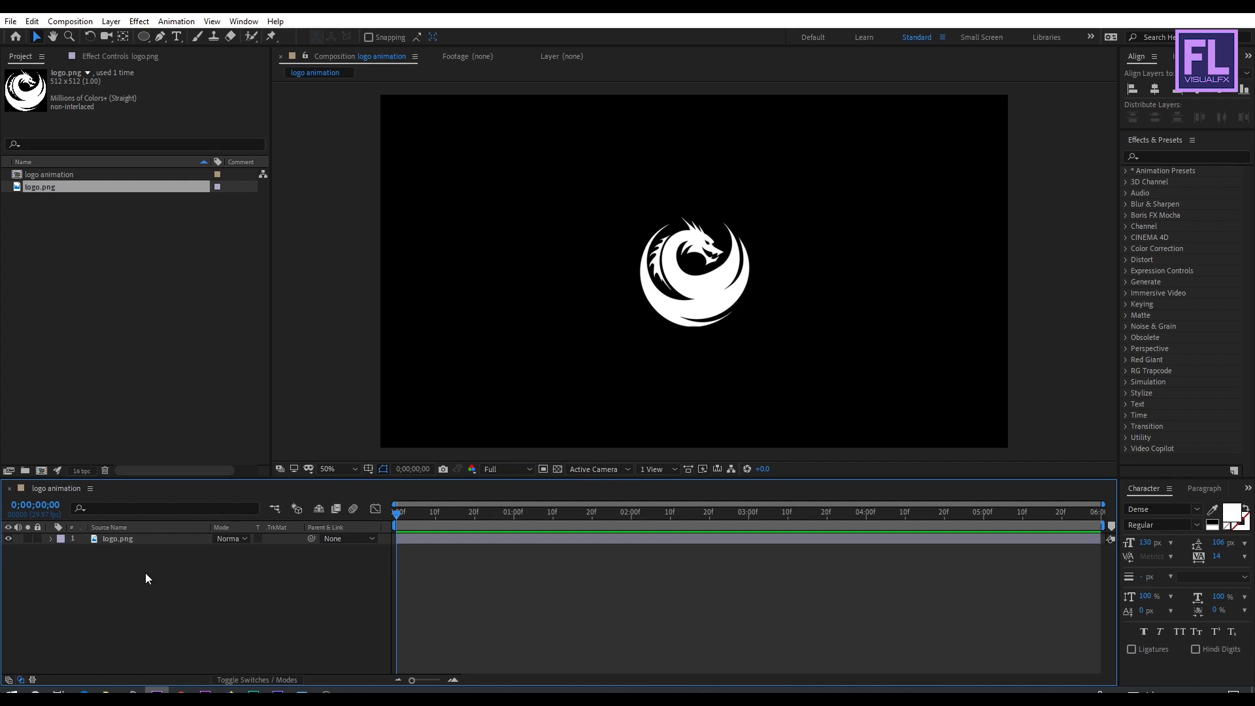
# - Pre-compose the logo layer as 'logo' and duplicate it
pyautogui.click(124, 538)
pyautogui.rightClick(120, 539)
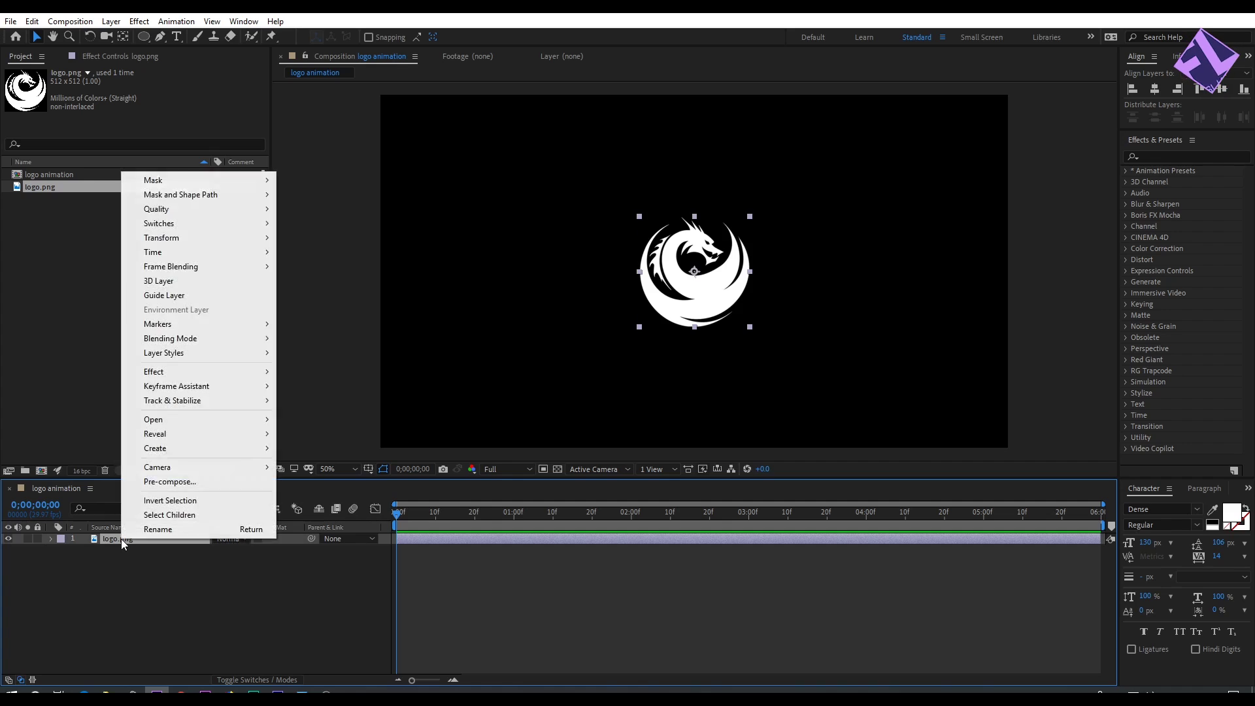
pyautogui.click(204, 484)
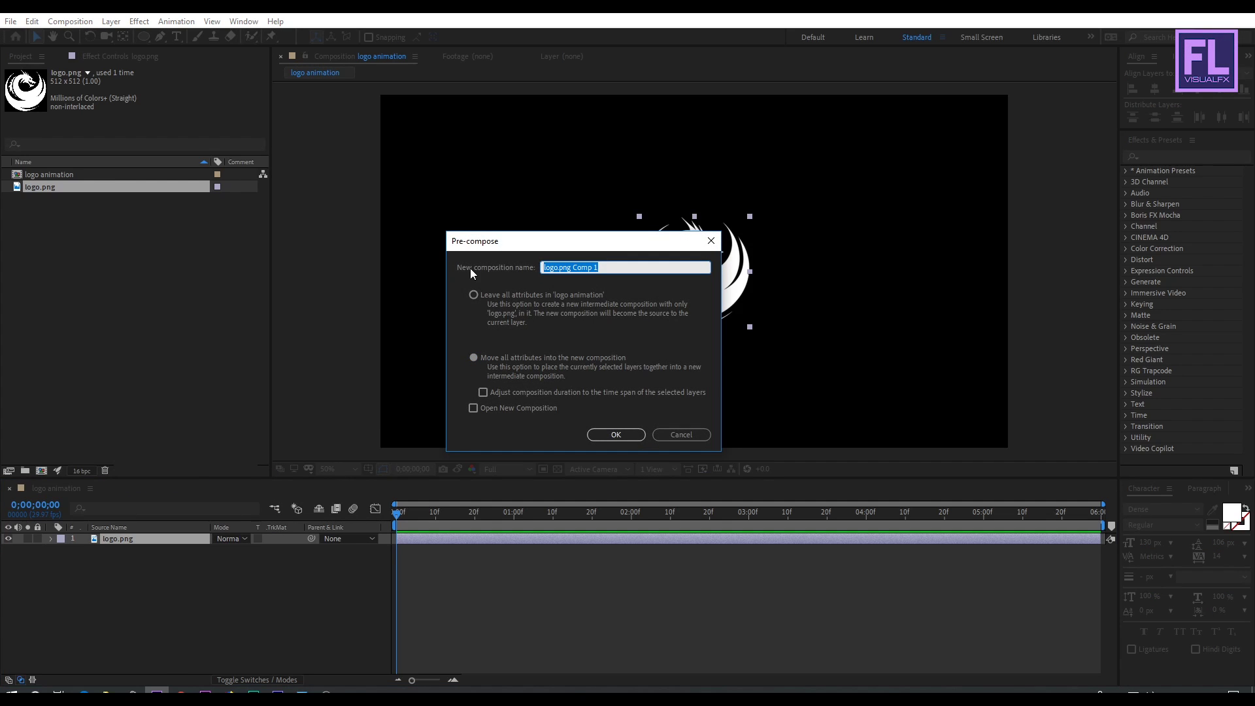
pyautogui.write('logo')
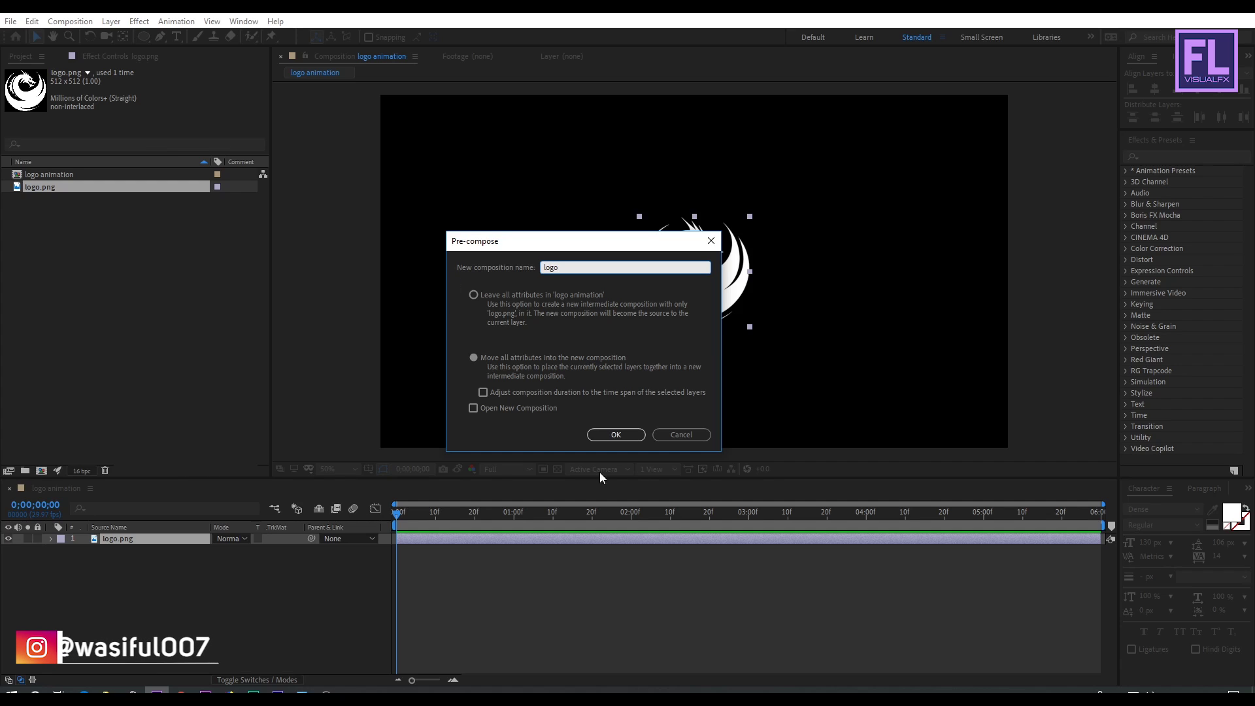
pyautogui.click(637, 433)
pyautogui.click(85, 553)
pyautogui.click(148, 541)
pyautogui.hotkey('ctrl', 'd')
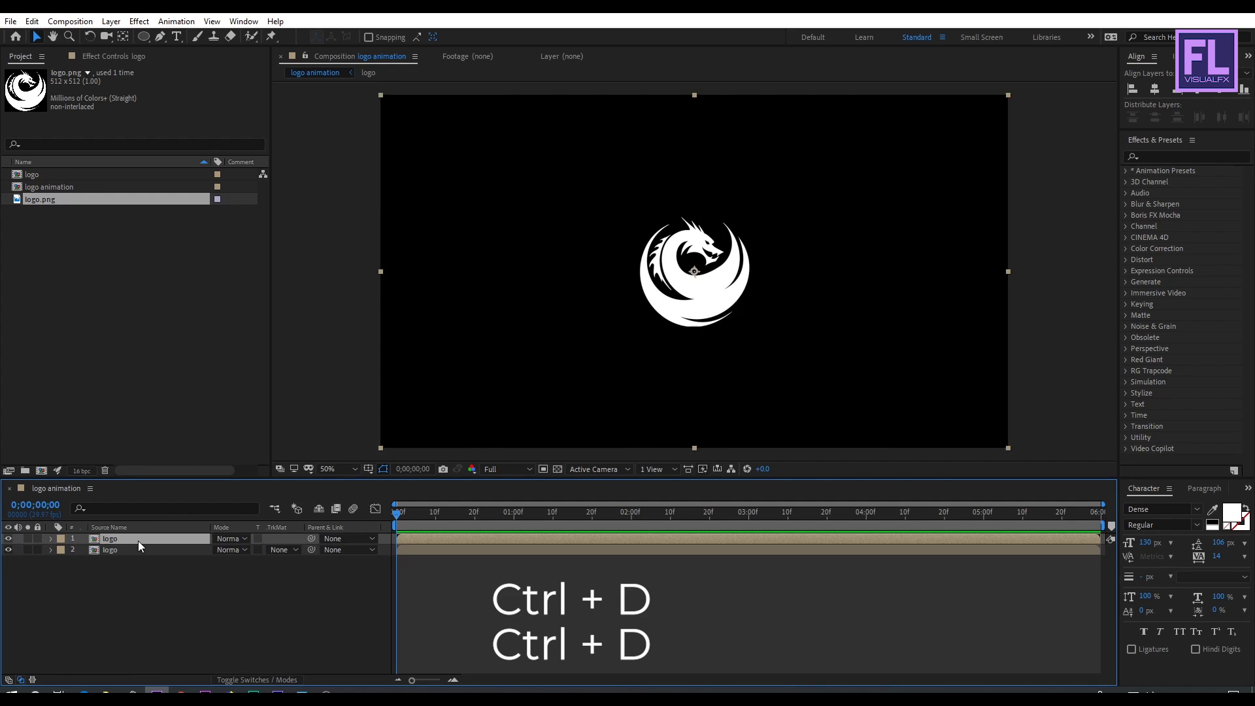
# - Make a third logo copy and apply a black Fill effect to the second logo layer
pyautogui.hotkey('ctrl', 'd')
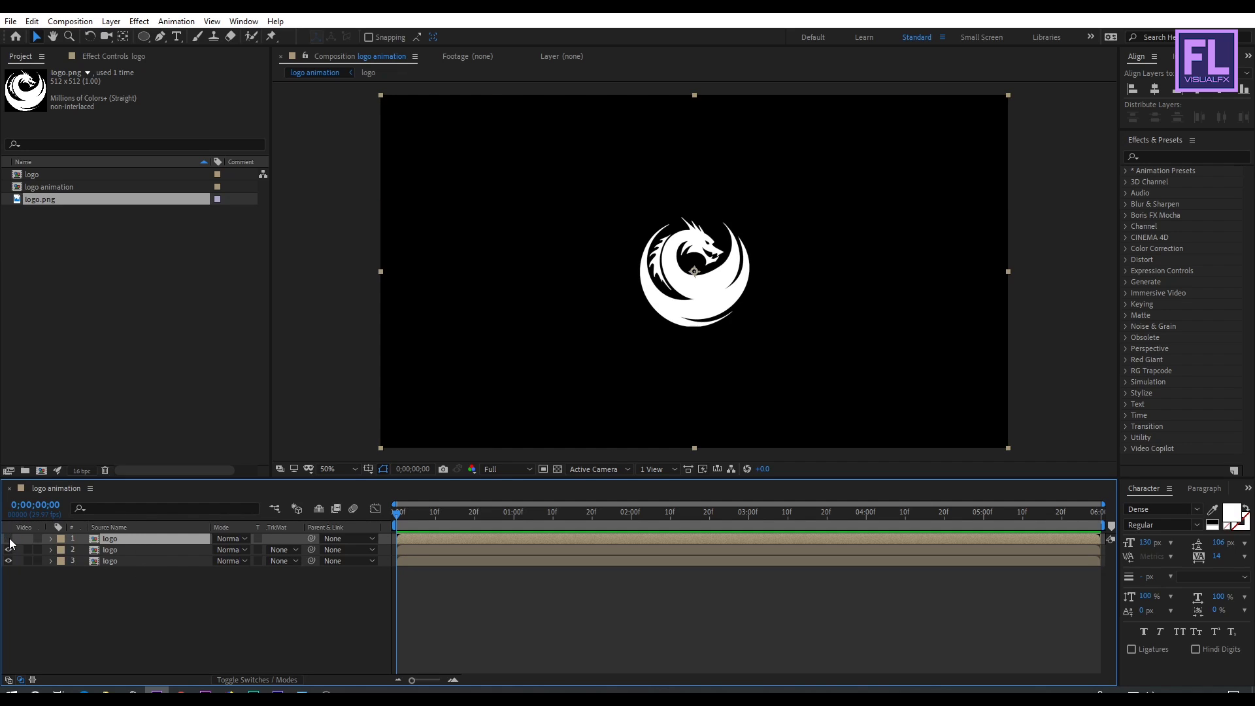
pyautogui.click(118, 550)
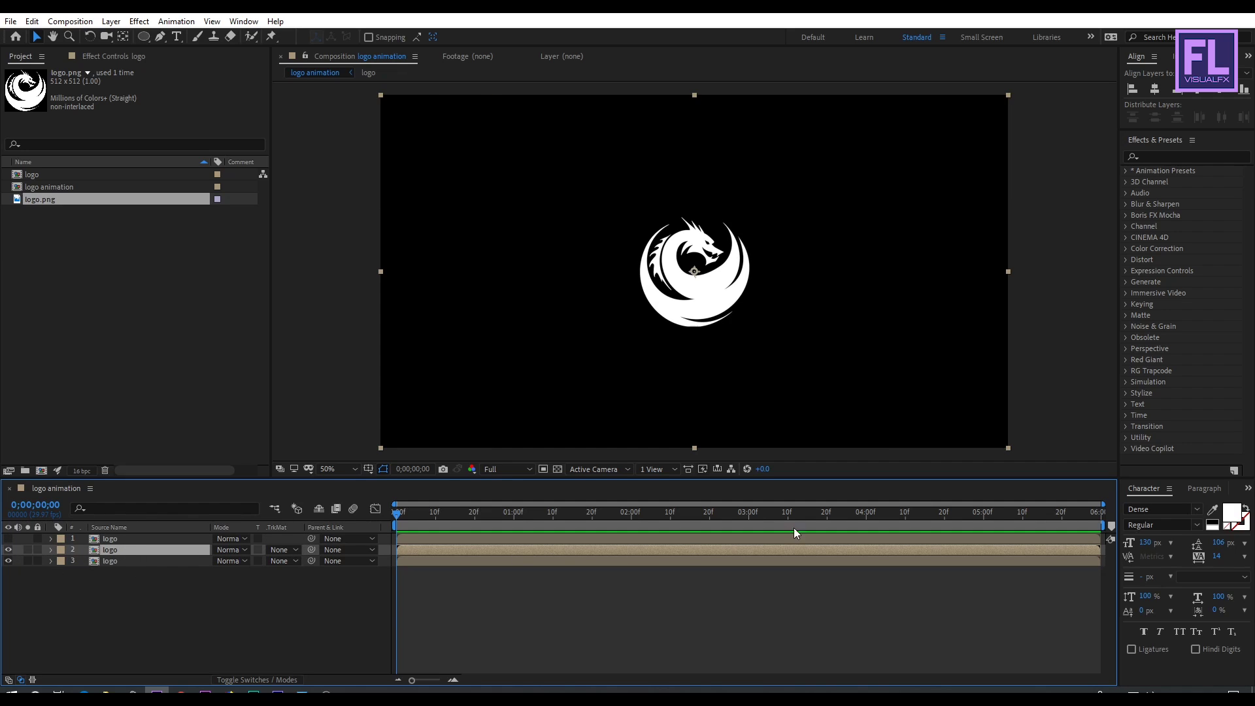
pyautogui.click(1178, 158)
pyautogui.write('fill')
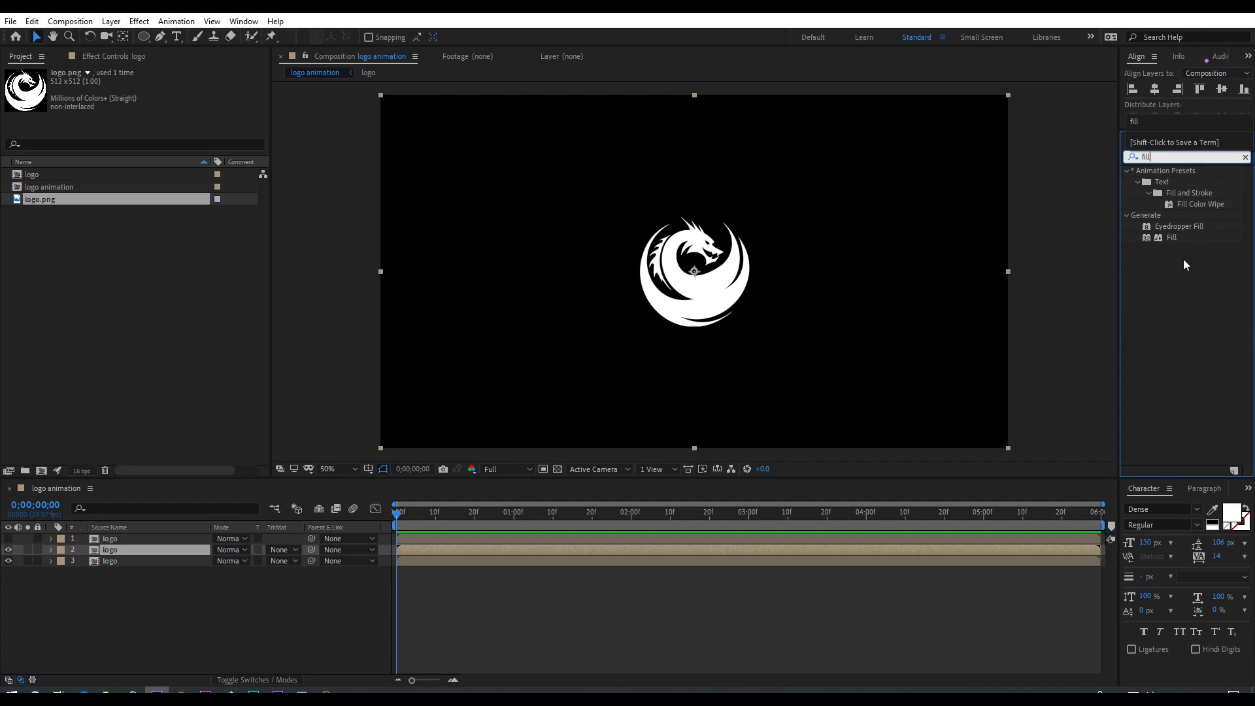
pyautogui.click(1164, 237)
pyautogui.moveTo(1169, 237); pyautogui.dragTo(163, 553)
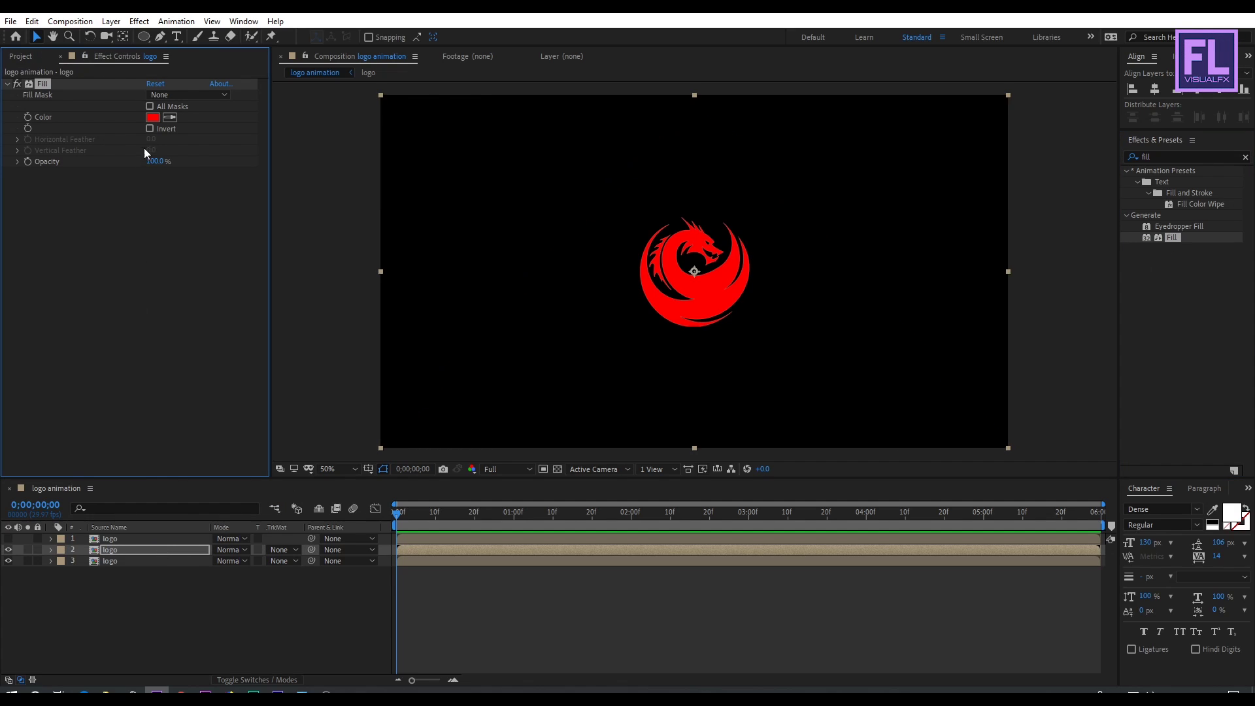
pyautogui.click(153, 118)
pyautogui.moveTo(441, 457); pyautogui.dragTo(348, 564)
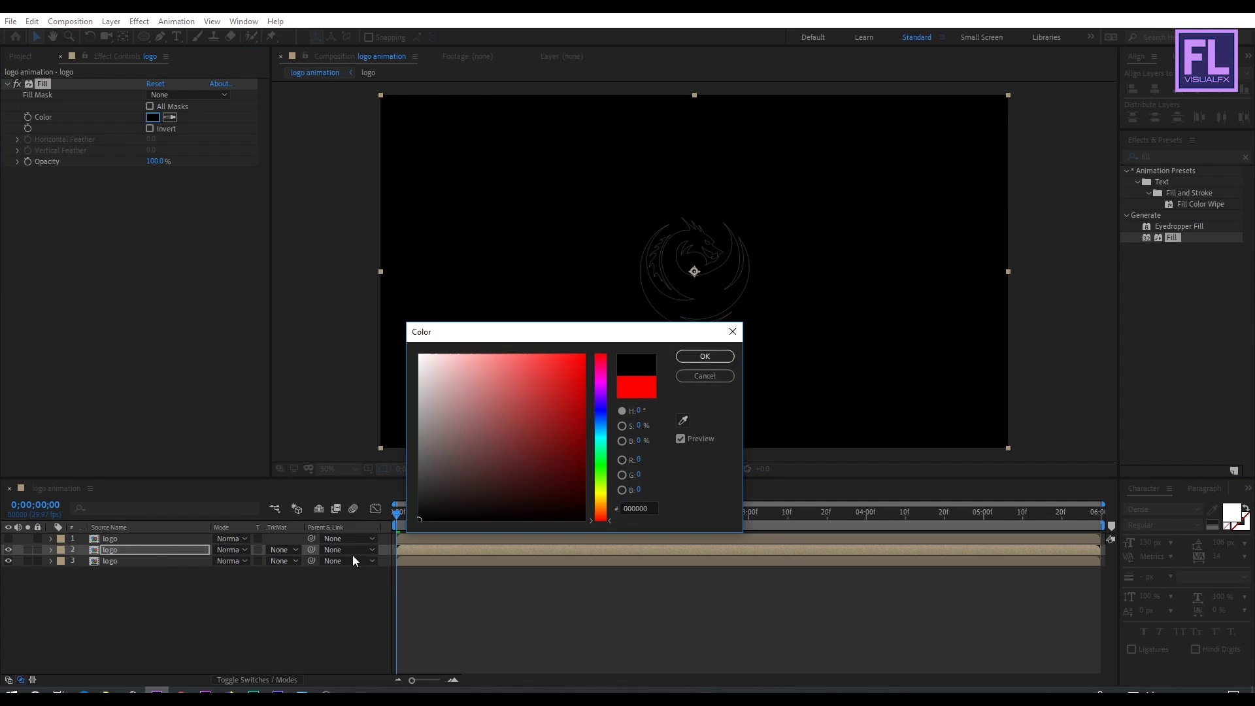
pyautogui.click(720, 356)
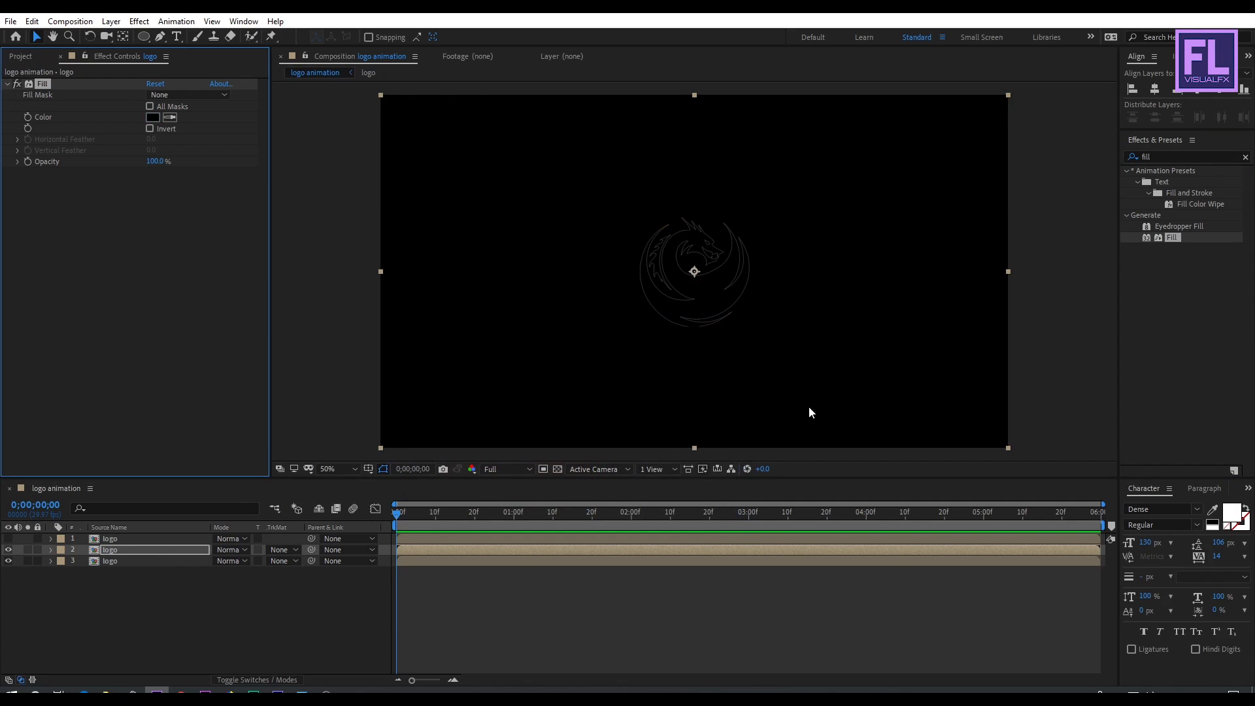
# - Add Matte Choker to the filled logo with Geometric Softness 1 at 2 and 2 iterations
pyautogui.click(1166, 156)
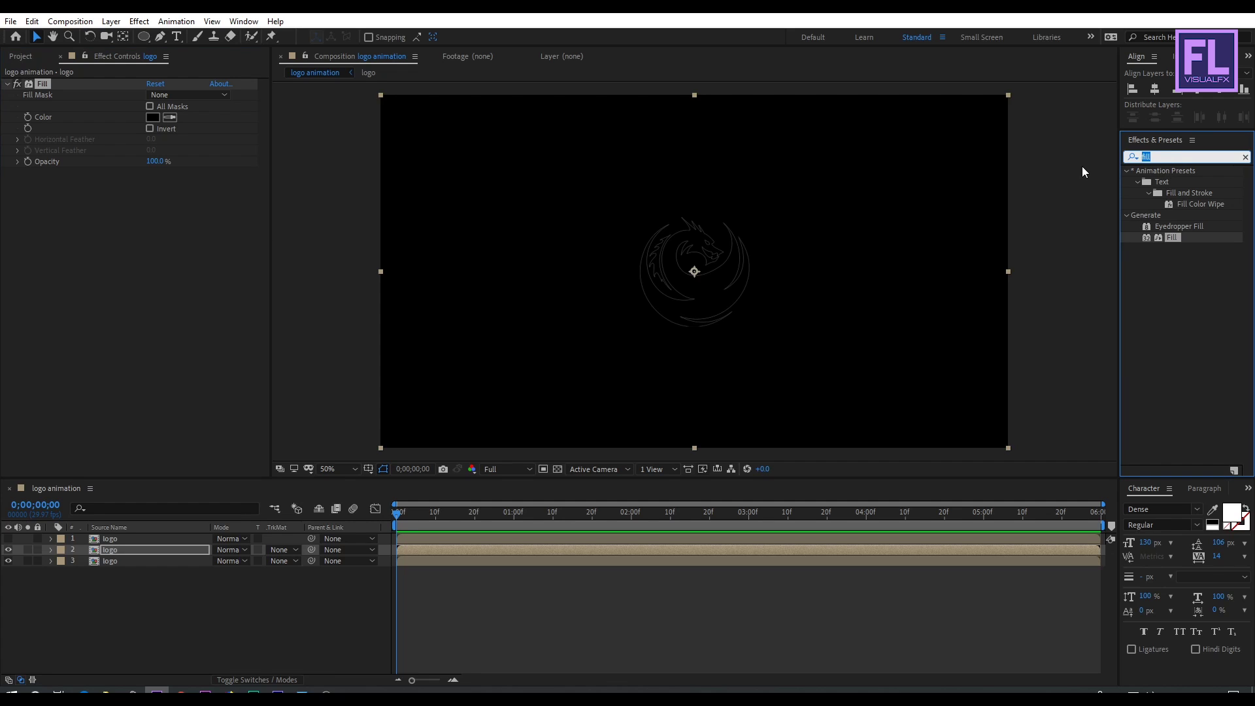
pyautogui.write('matte')
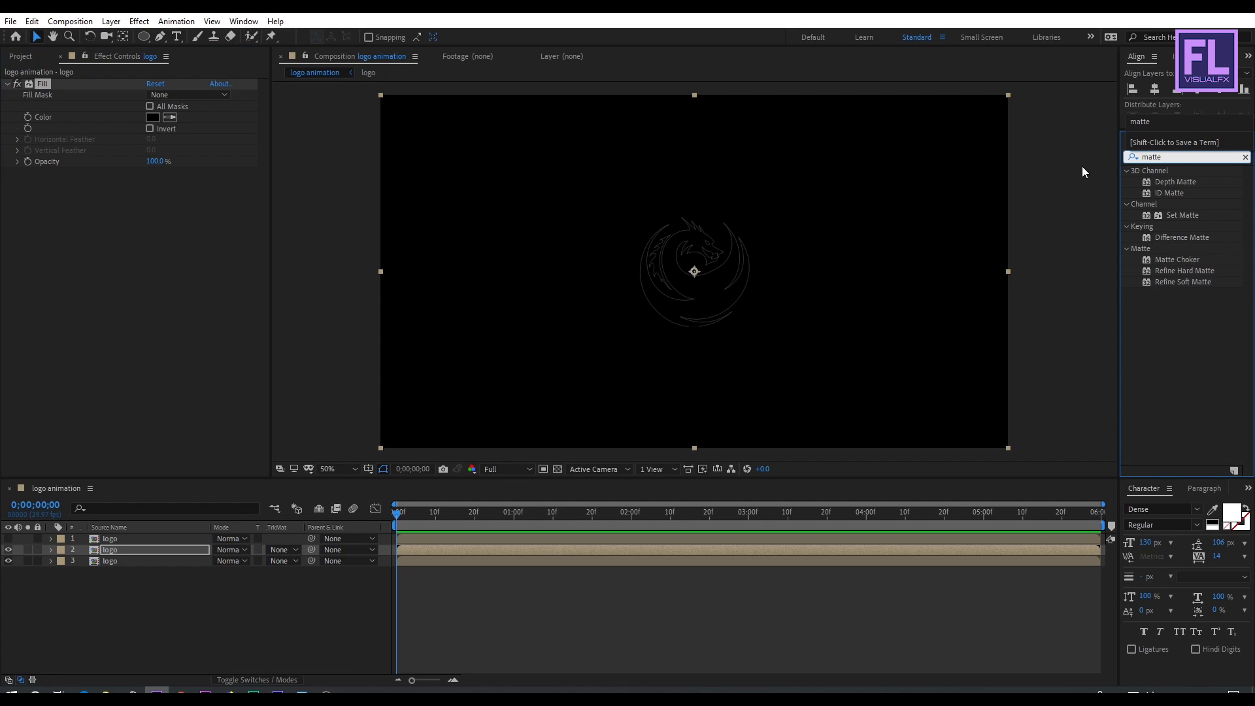
pyautogui.moveTo(1177, 260); pyautogui.dragTo(167, 551)
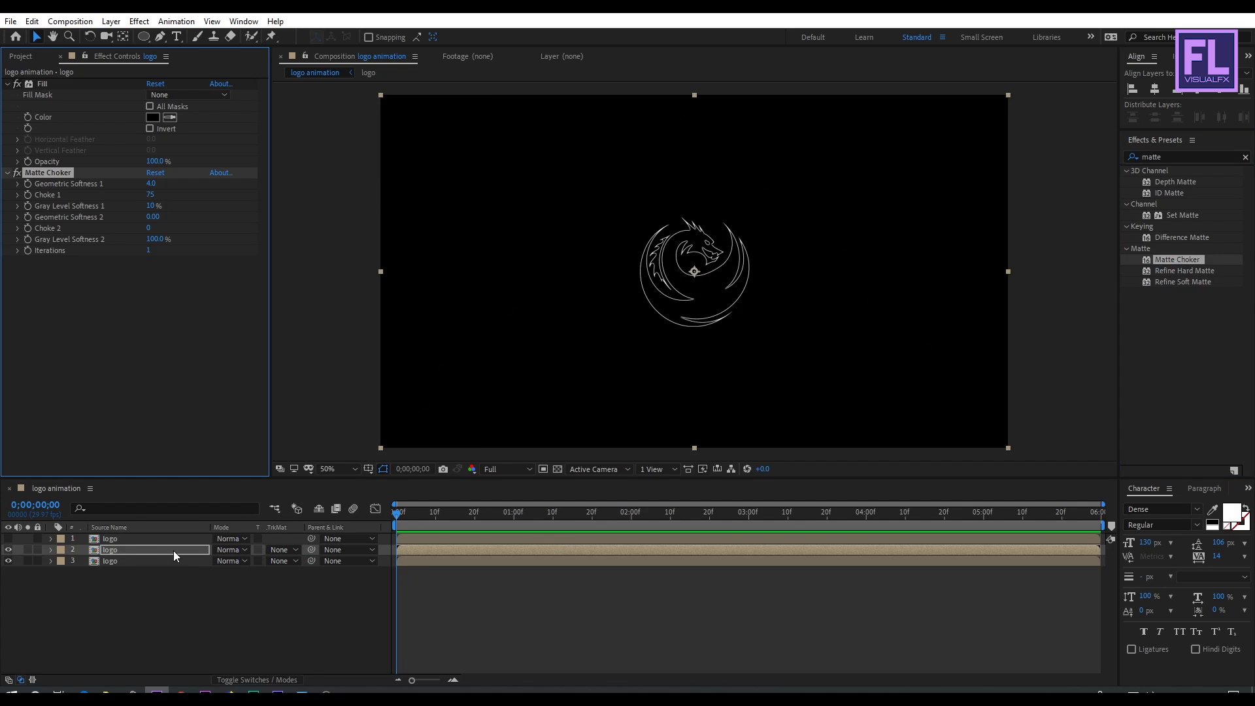
pyautogui.click(151, 184)
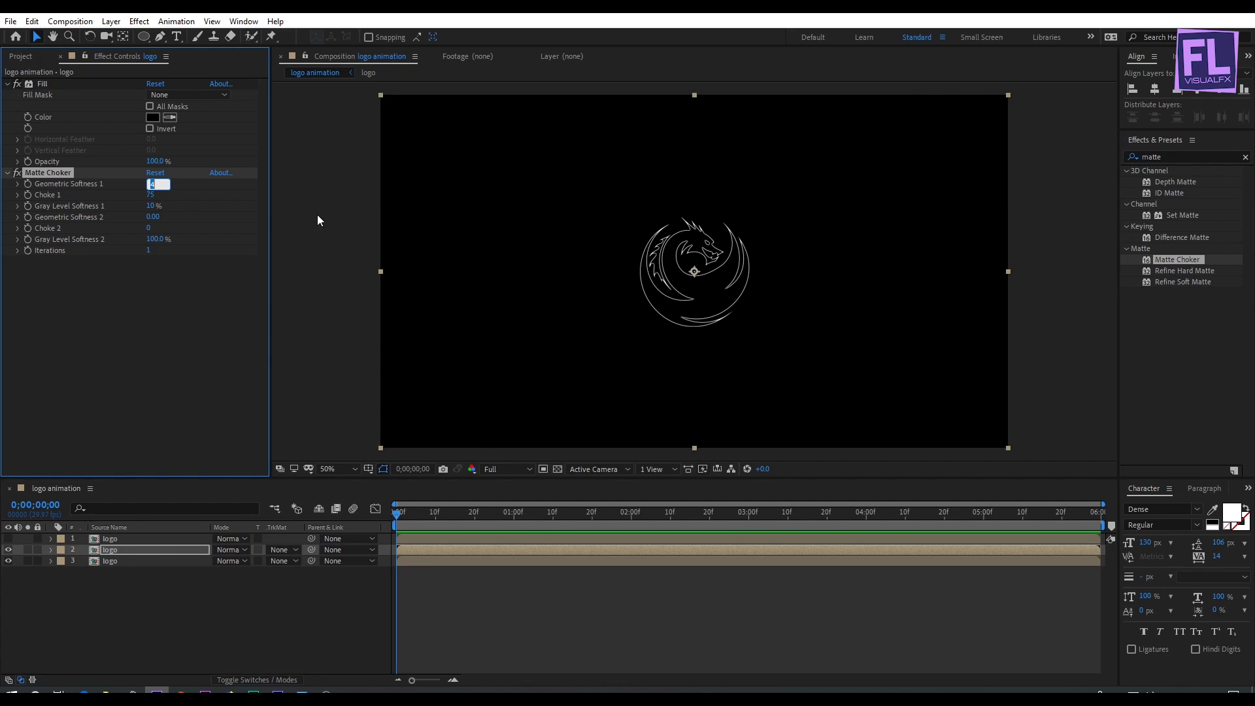
pyautogui.write('2')
pyautogui.press('Return')
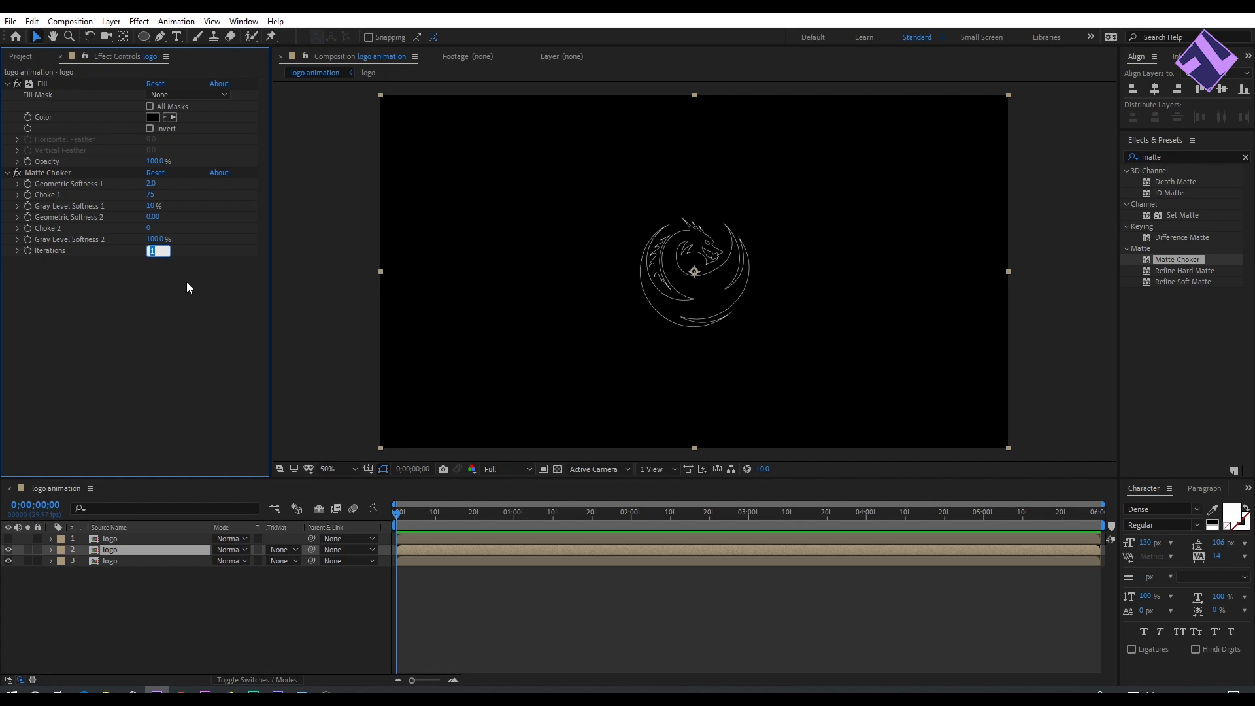
pyautogui.write('2')
pyautogui.press('Return')
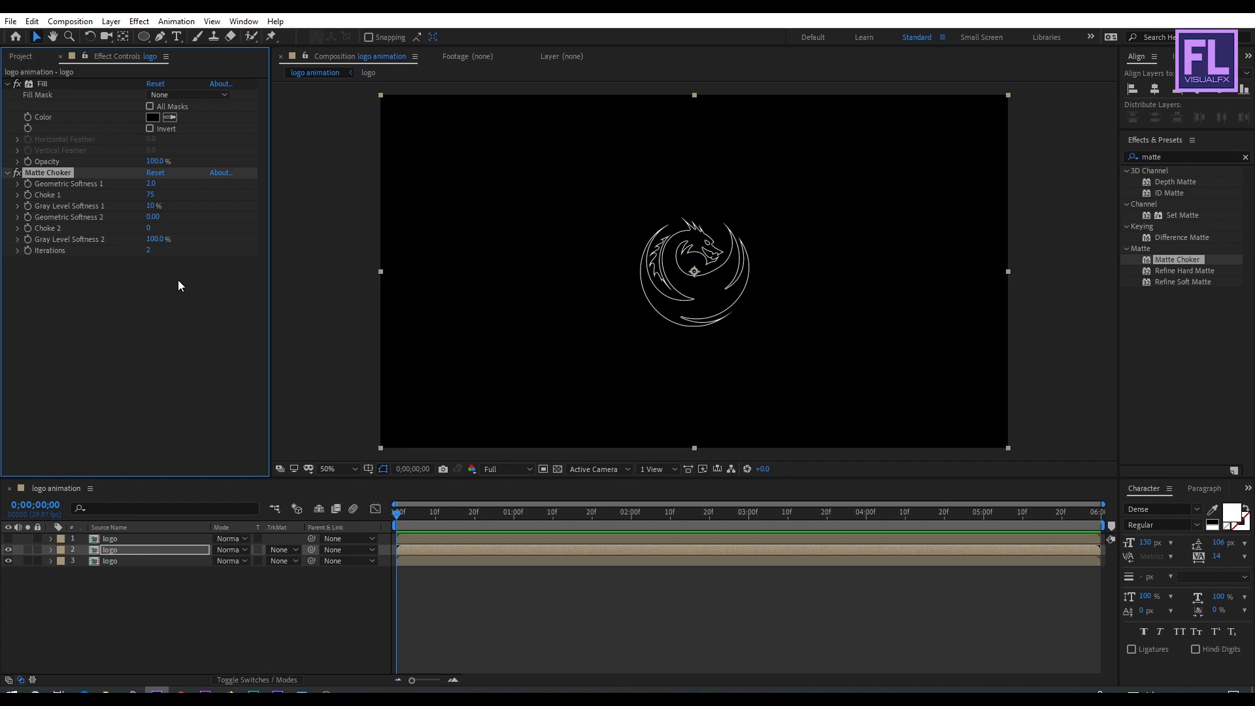
# - Pre-compose the two outlined logo layers as 'border', moving all attributes, and hide it
pyautogui.click(146, 584)
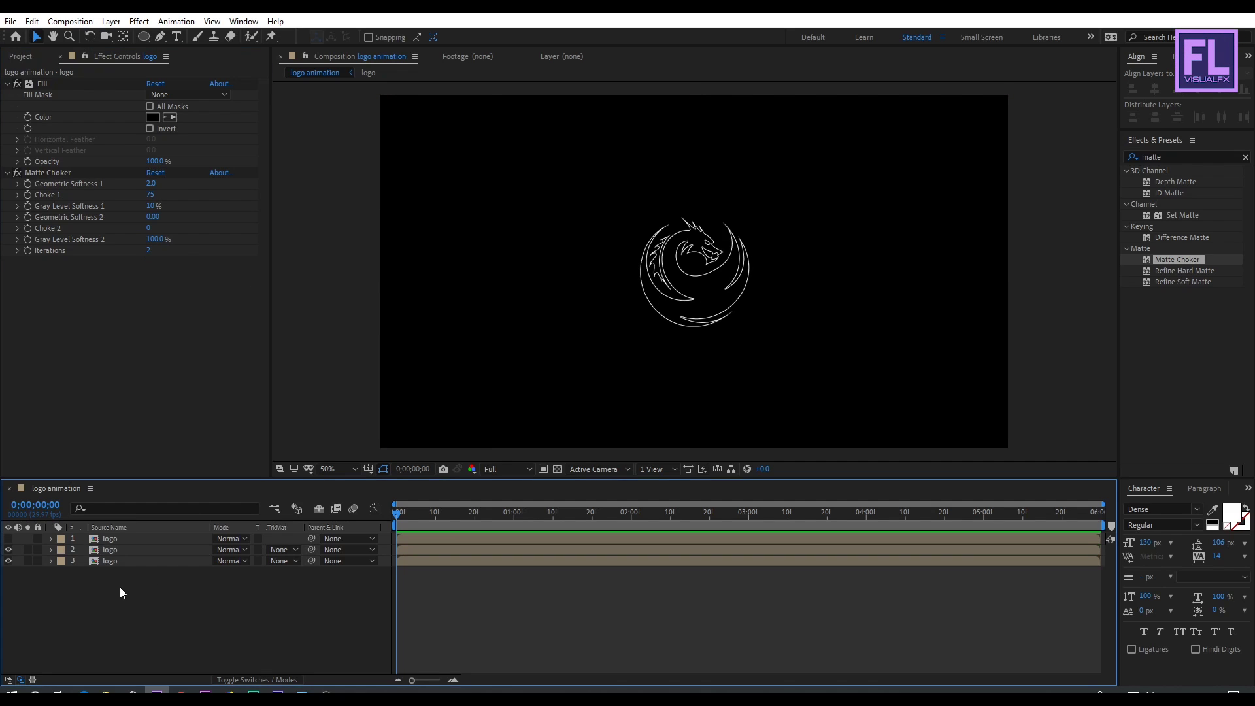
pyautogui.click(131, 560)
pyautogui.keyDown('shift'); pyautogui.click(131, 551); pyautogui.keyUp('shift')
pyautogui.rightClick(127, 551)
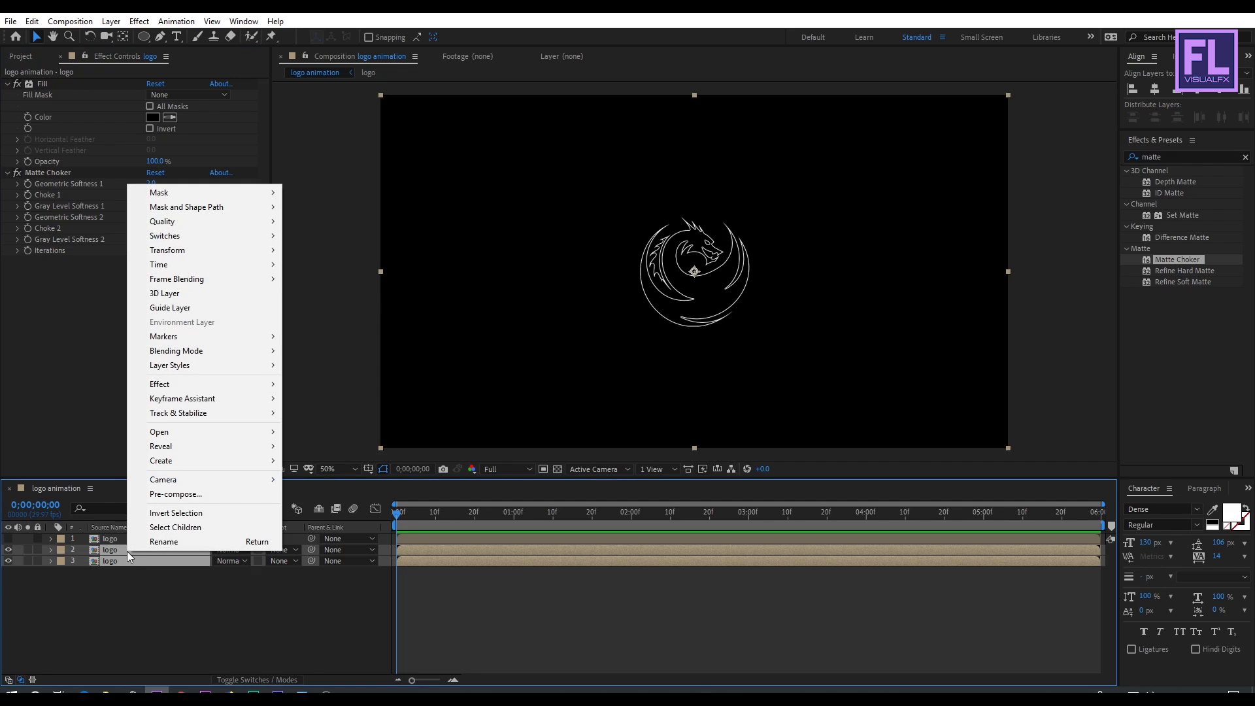
pyautogui.click(181, 495)
pyautogui.click(484, 359)
pyautogui.click(597, 266)
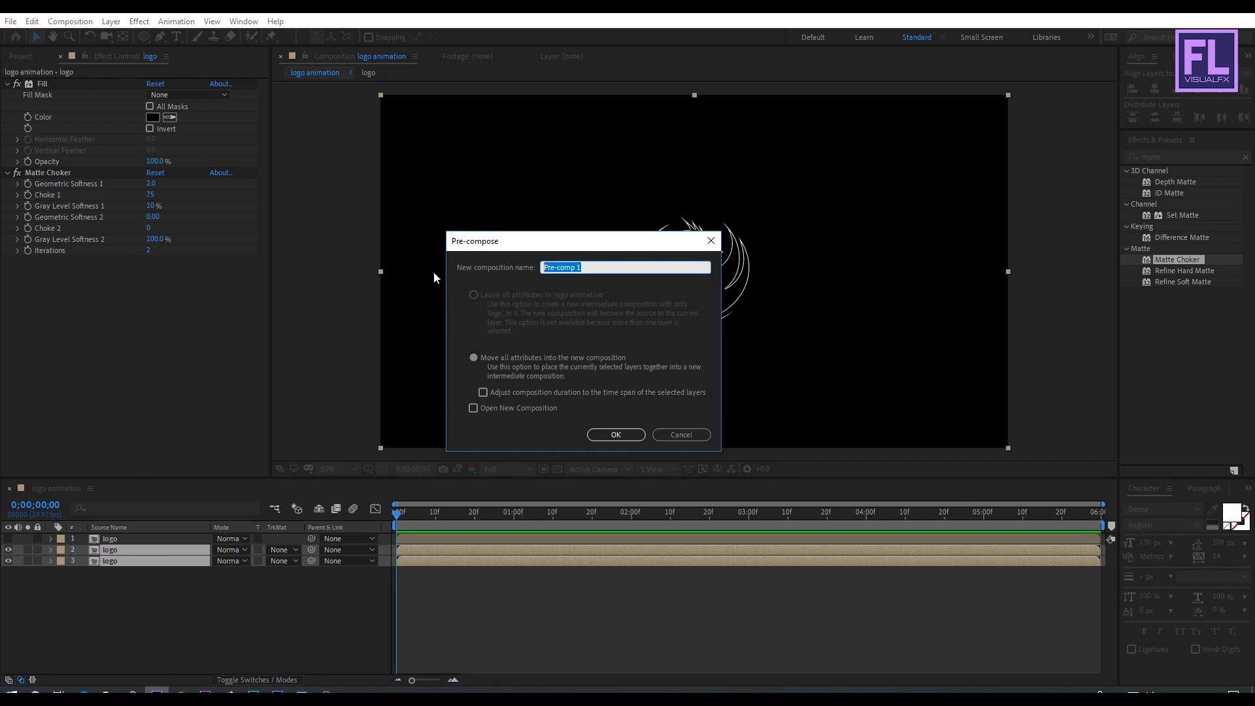
pyautogui.write('bo')
pyautogui.click(629, 434)
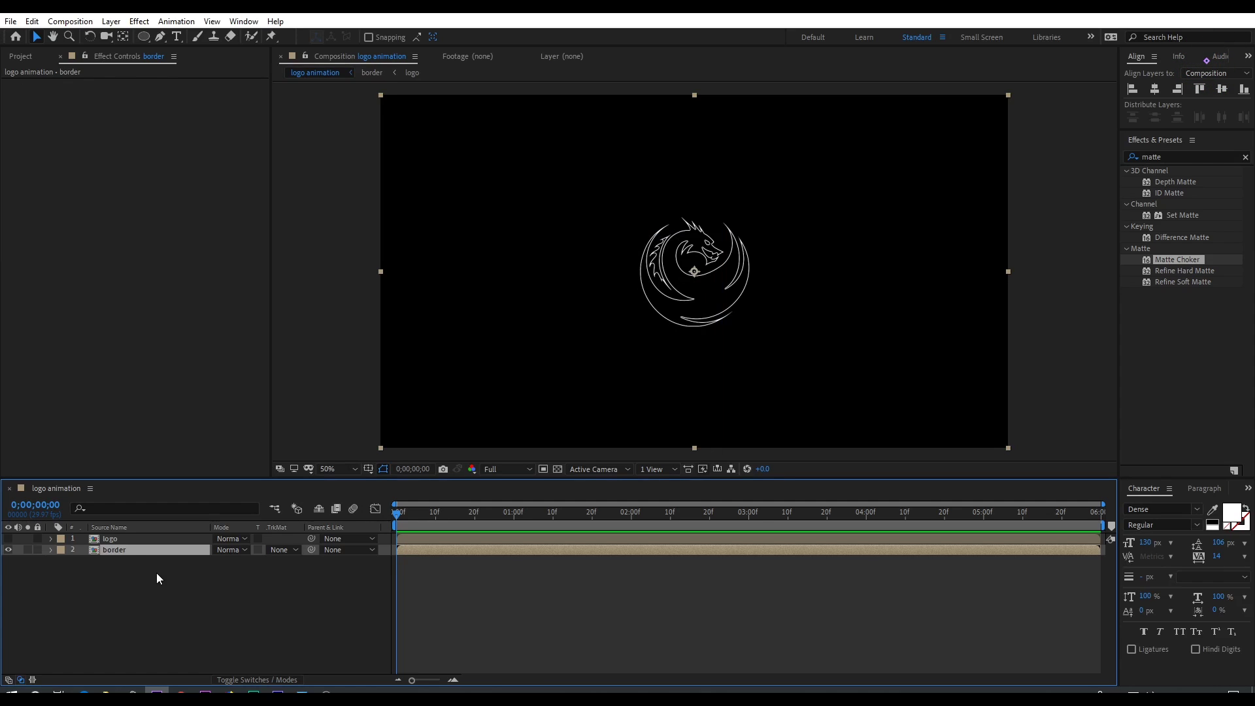
pyautogui.click(8, 549)
# - Show the solid logo layer and import the four project files into the Project panel
pyautogui.click(8, 539)
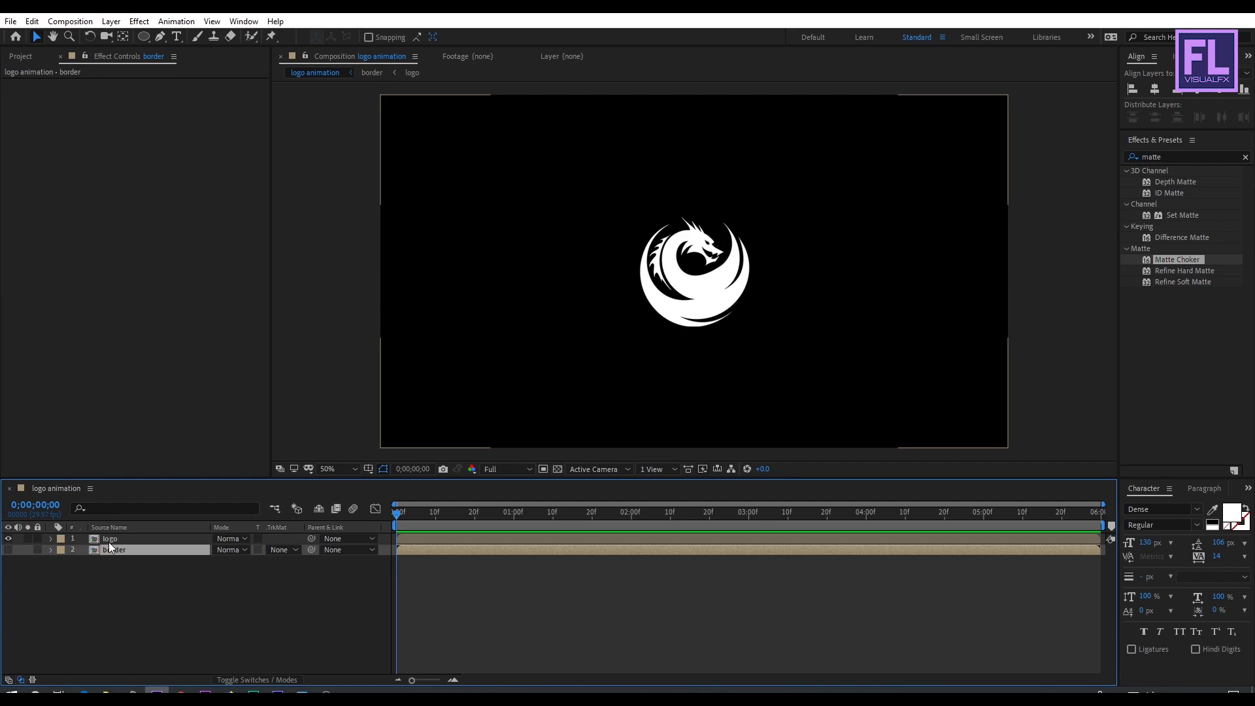
pyautogui.click(127, 539)
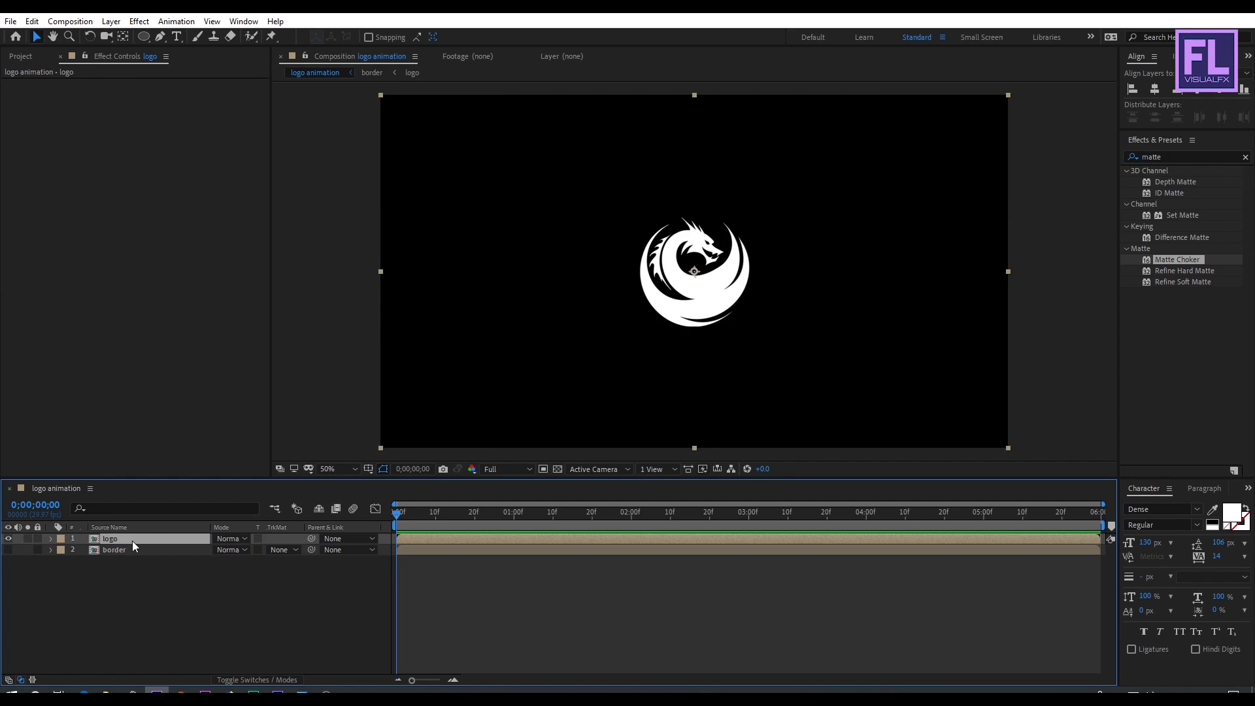
pyautogui.click(148, 577)
pyautogui.click(20, 57)
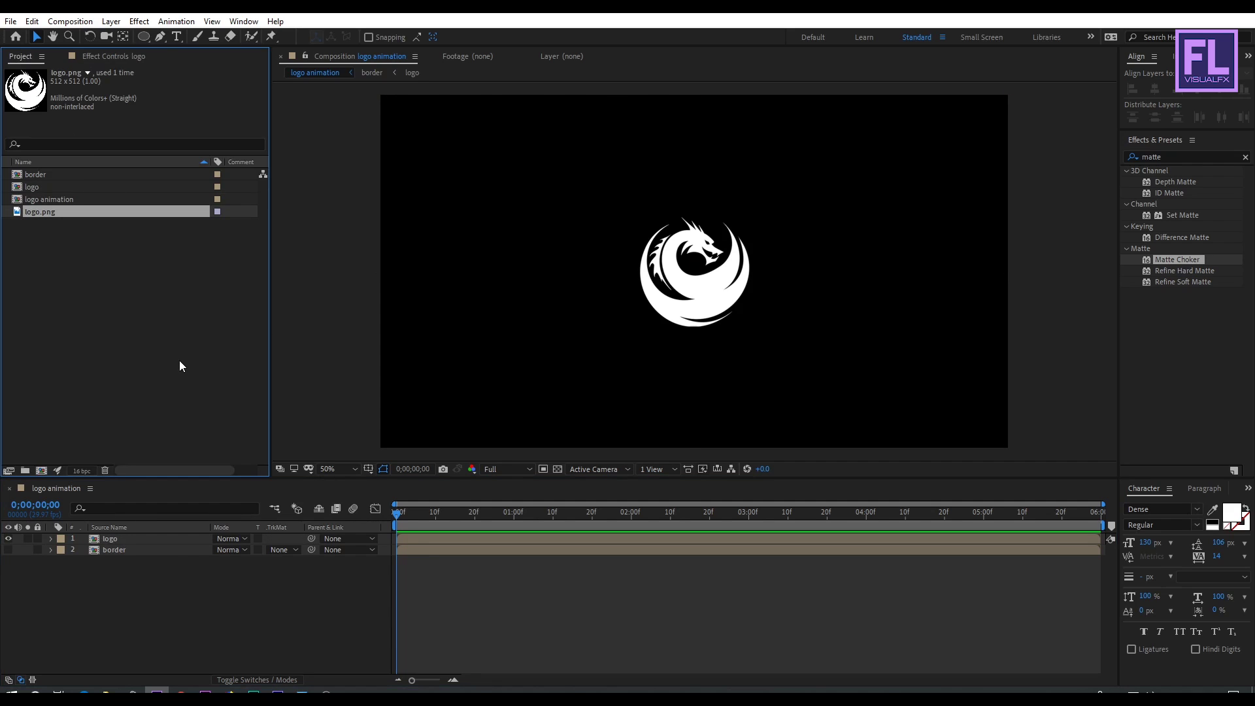
pyautogui.moveTo(110, 685)
pyautogui.click(197, 649)
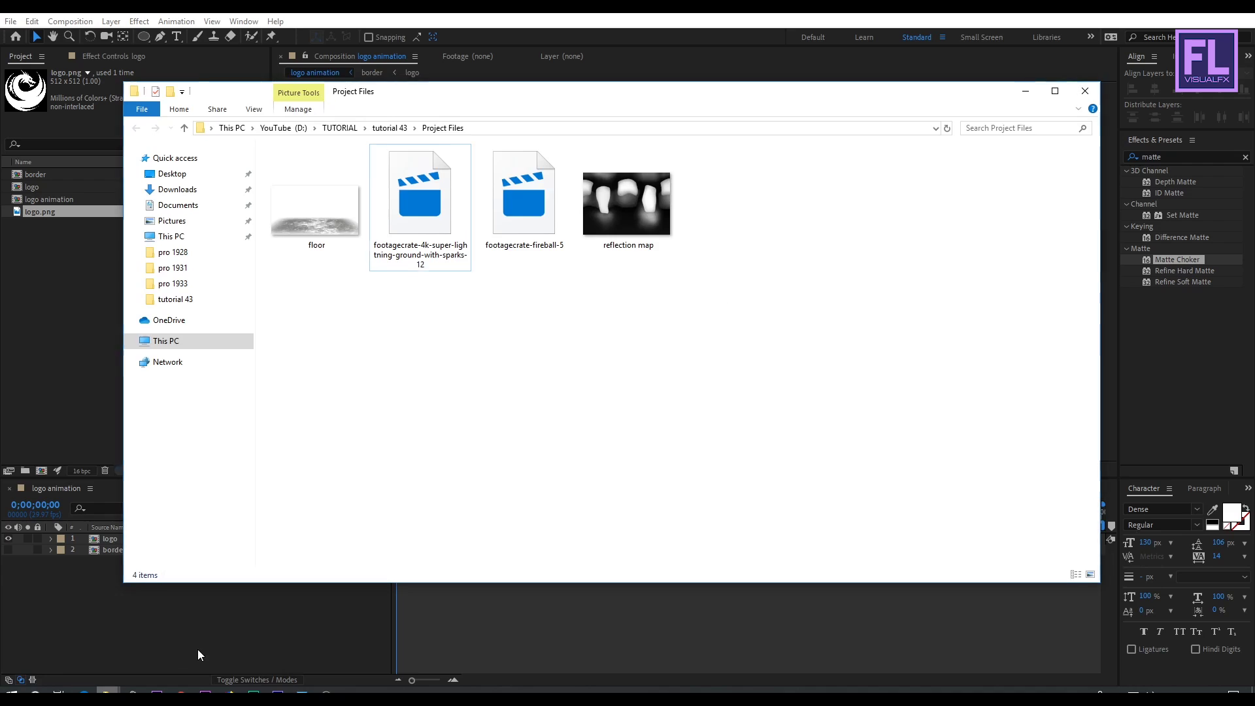
pyautogui.moveTo(718, 366); pyautogui.dragTo(86, 298)
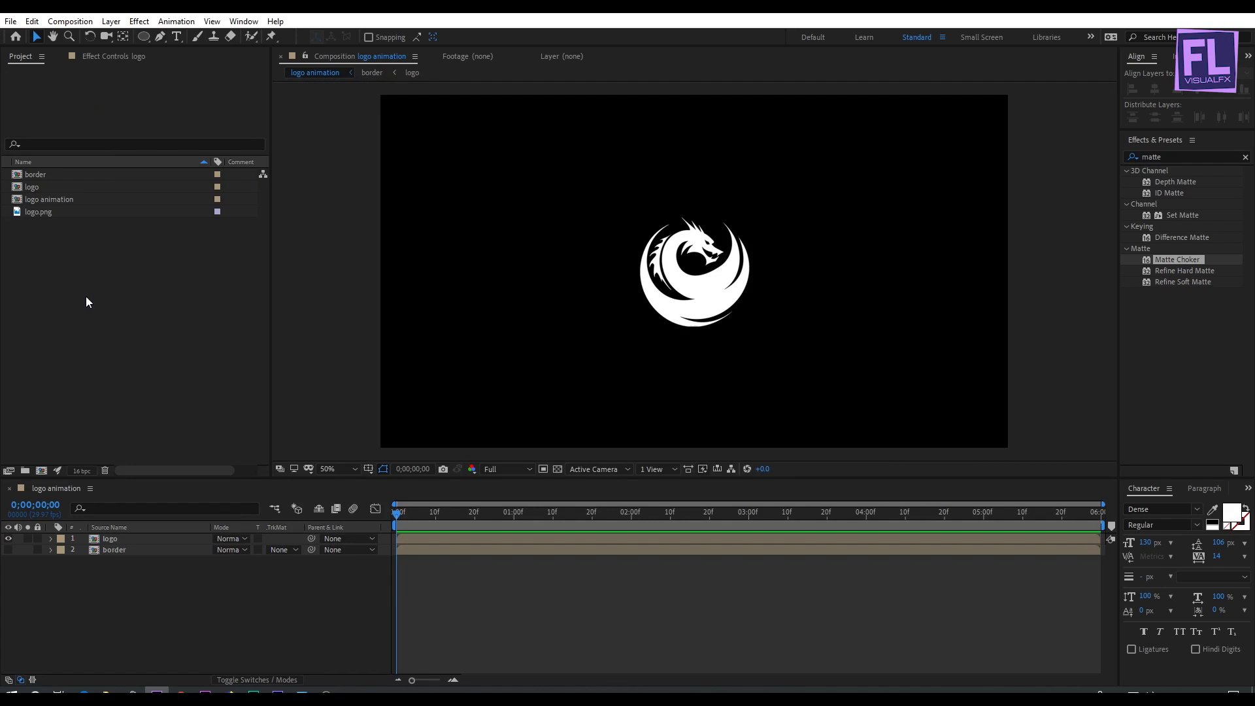
pyautogui.click(85, 296)
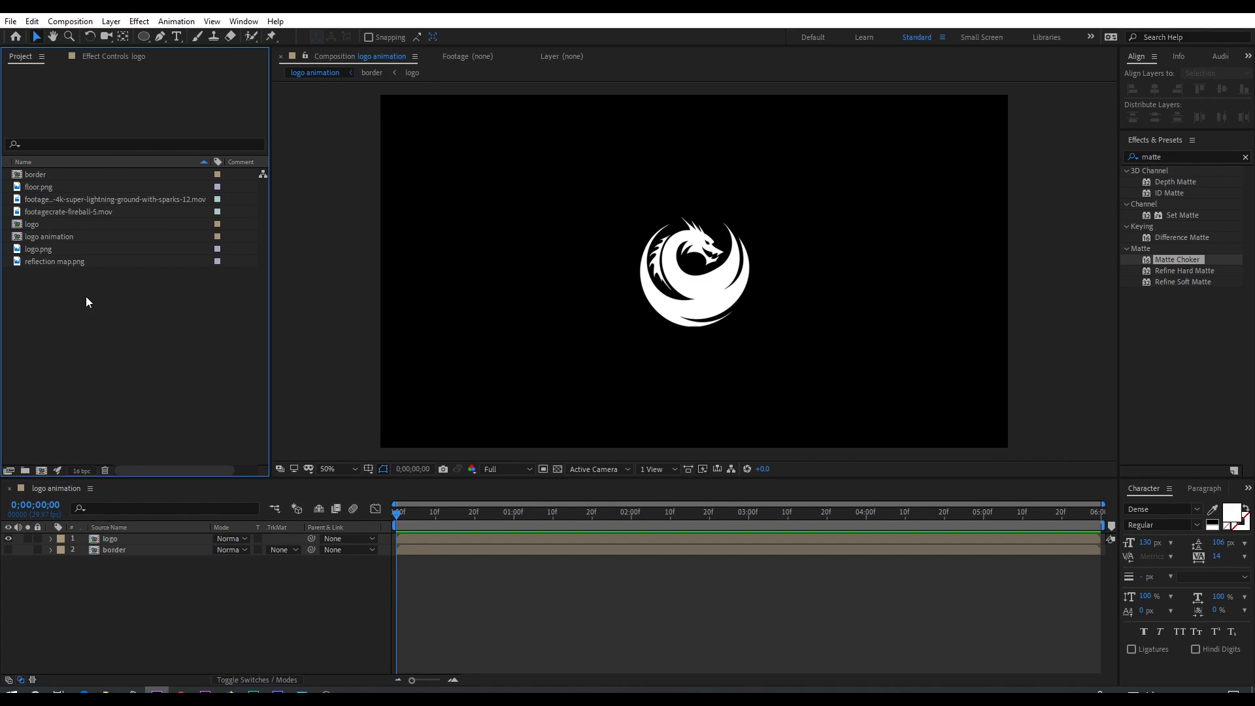
# - Place reflection map.png between the logo and border layers, scaled to 32%
pyautogui.click(68, 262)
pyautogui.moveTo(61, 260); pyautogui.dragTo(135, 544)
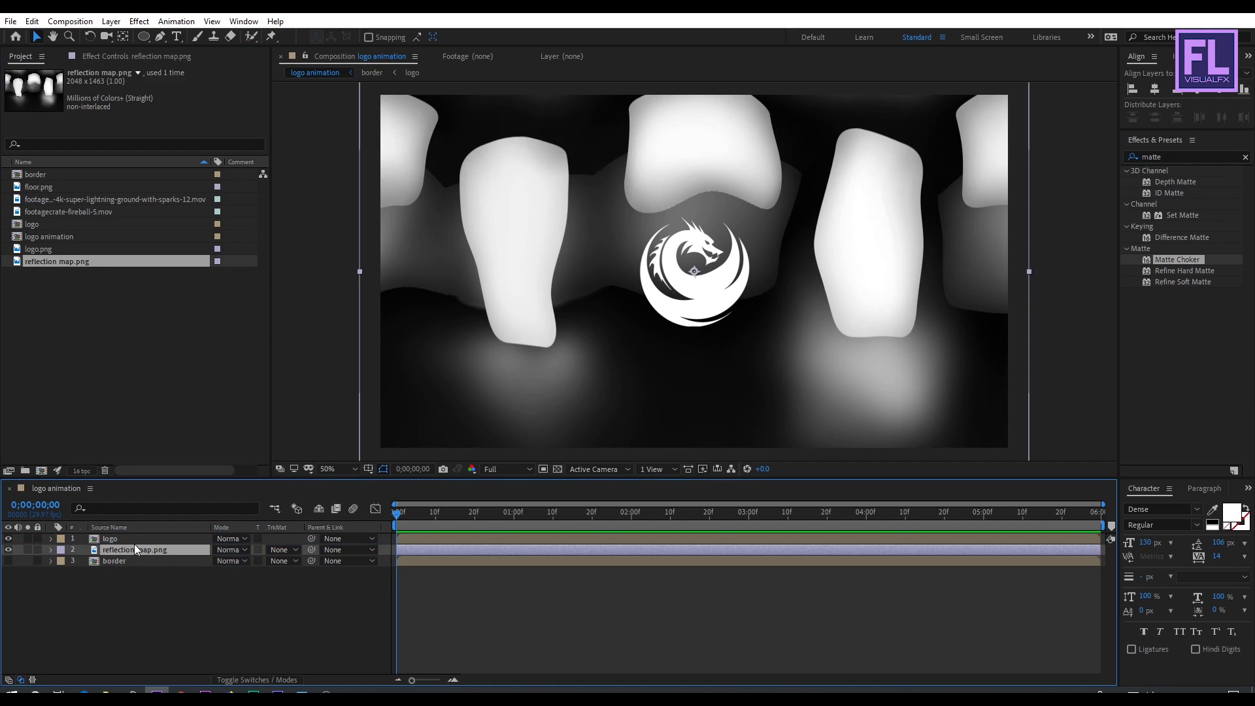
pyautogui.press('s')
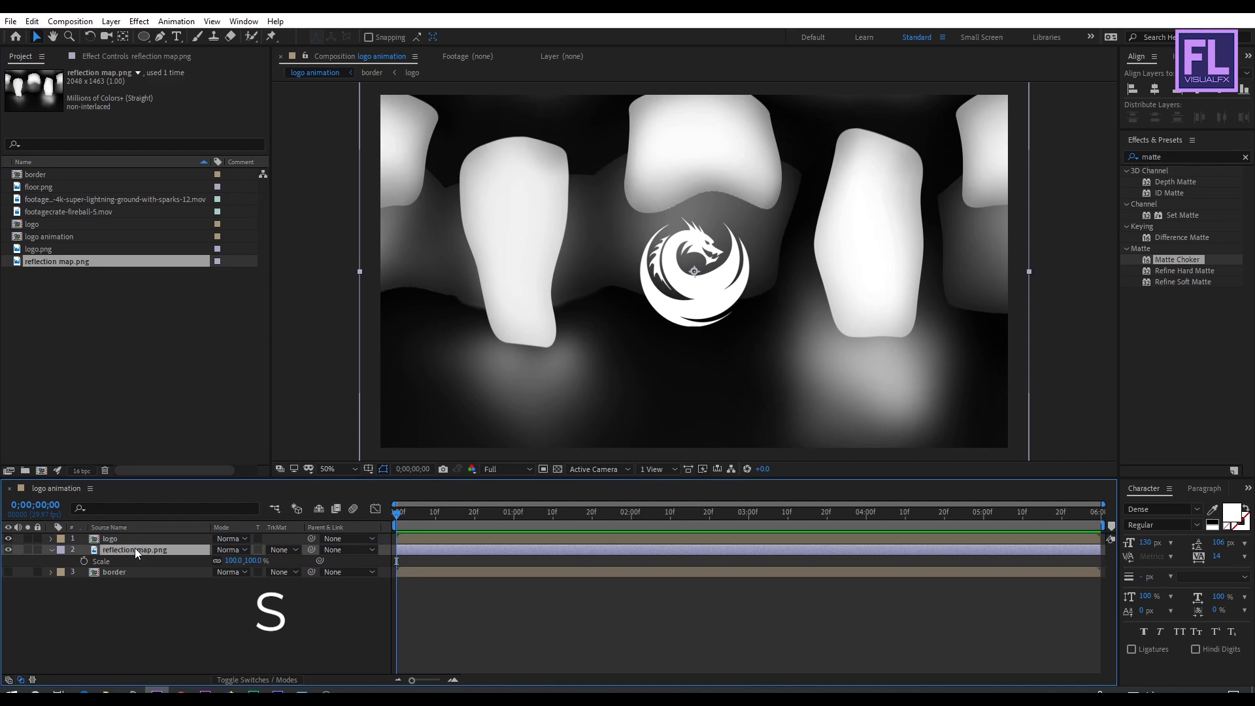
pyautogui.moveTo(236, 562); pyautogui.dragTo(182, 551)
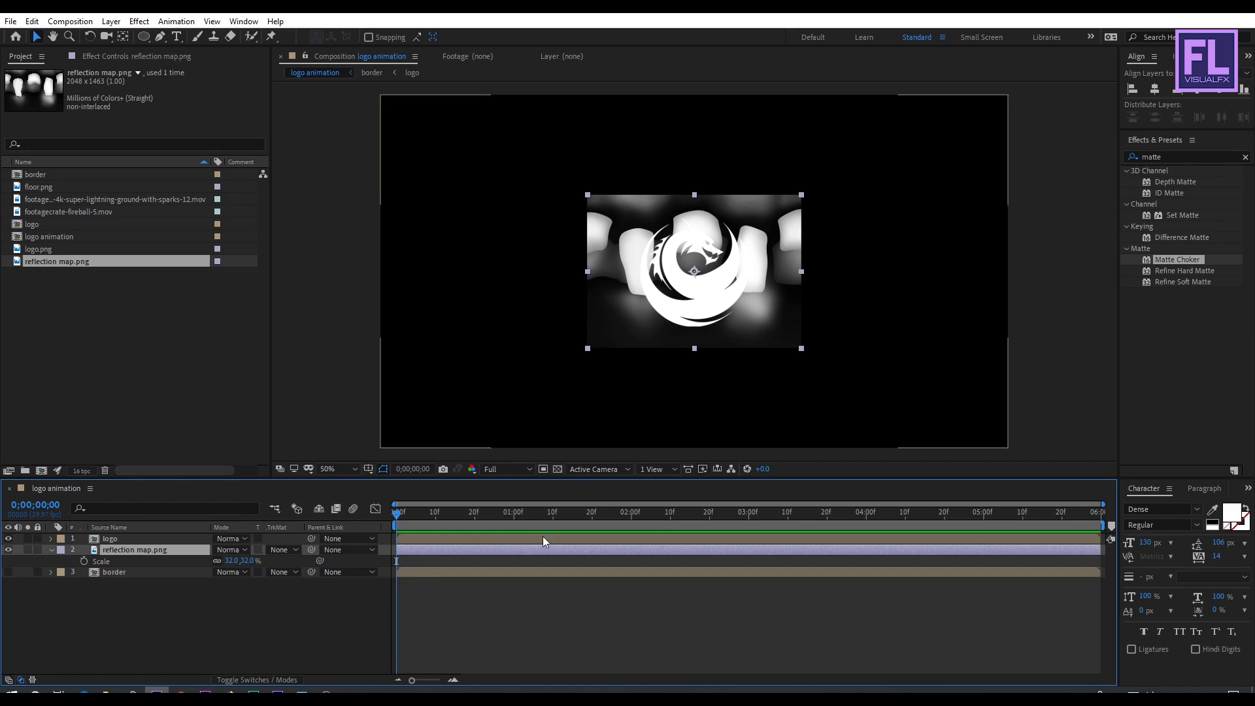
pyautogui.click(1187, 157)
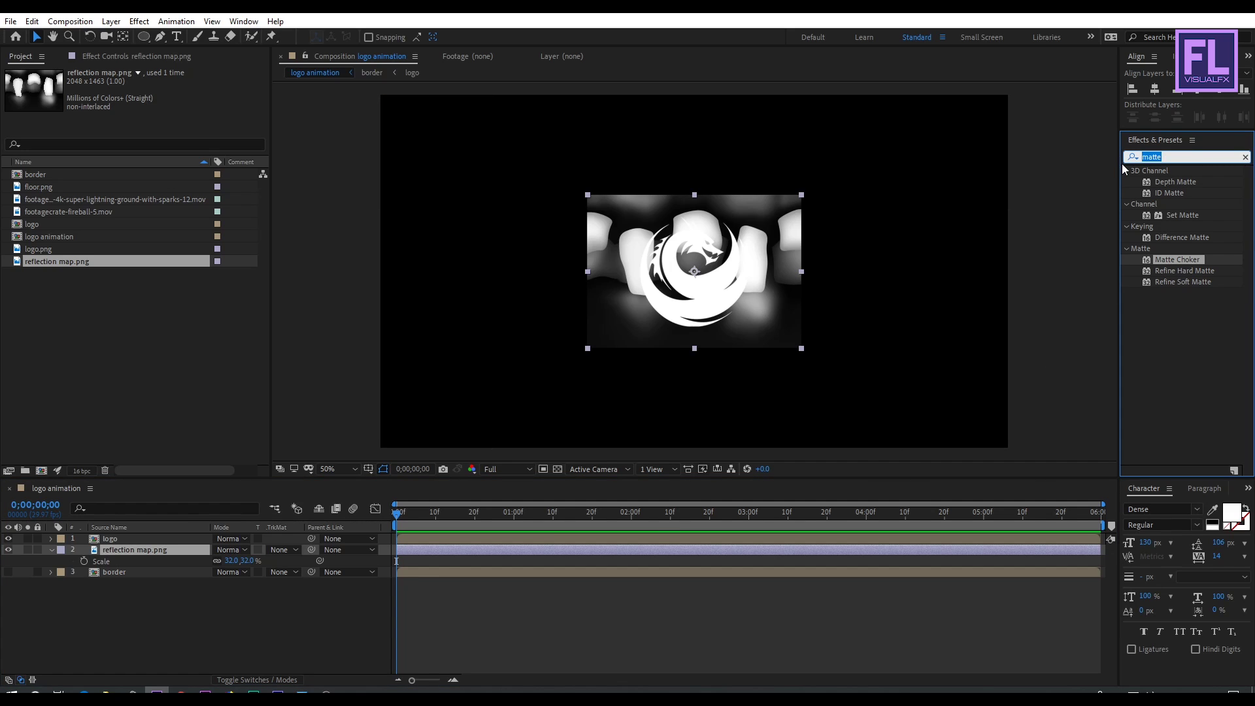
pyautogui.write('motio')
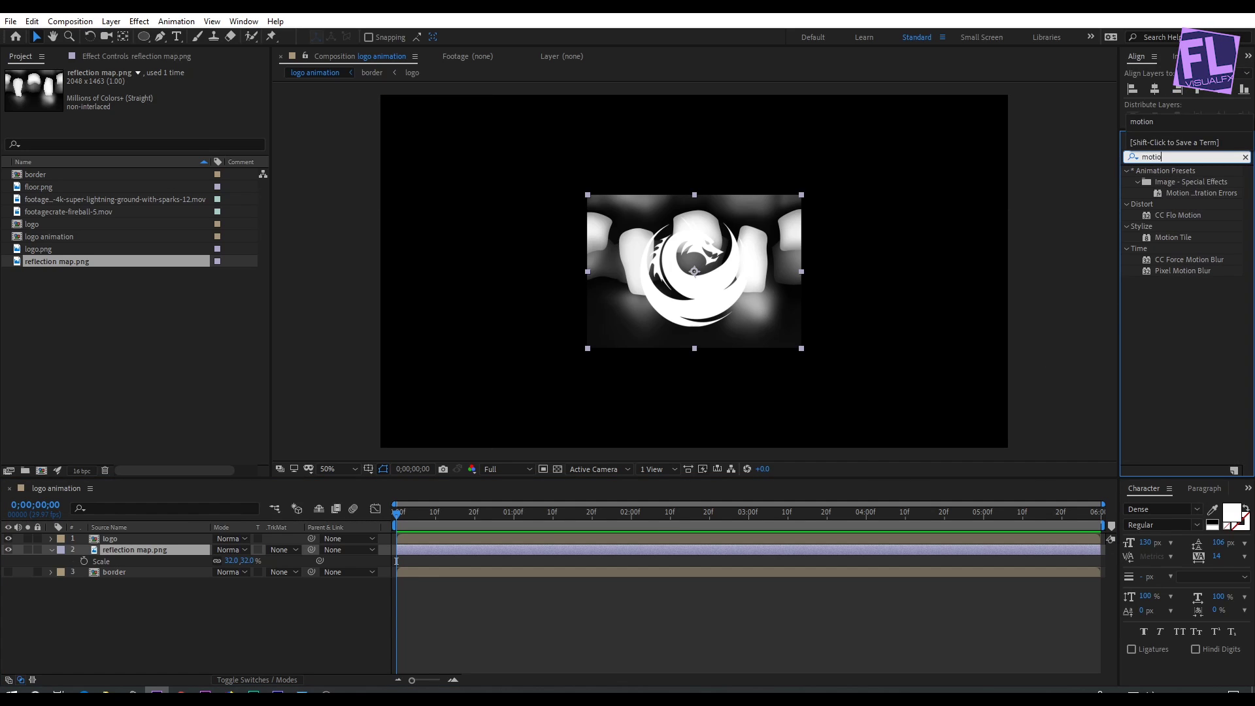
pyautogui.write('n')
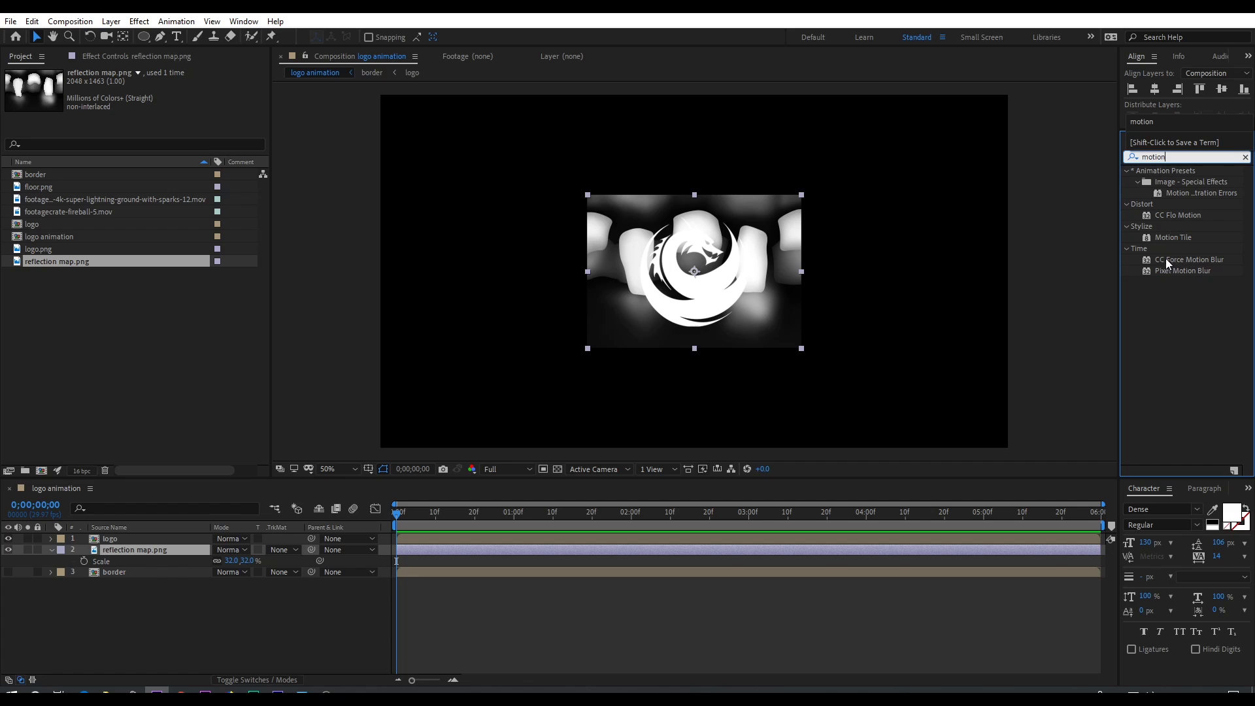
# - Apply Motion Tile to the reflection map with output 310 by 170 and Mirror Edges on
pyautogui.click(1176, 237)
pyautogui.moveTo(1186, 239); pyautogui.dragTo(166, 551)
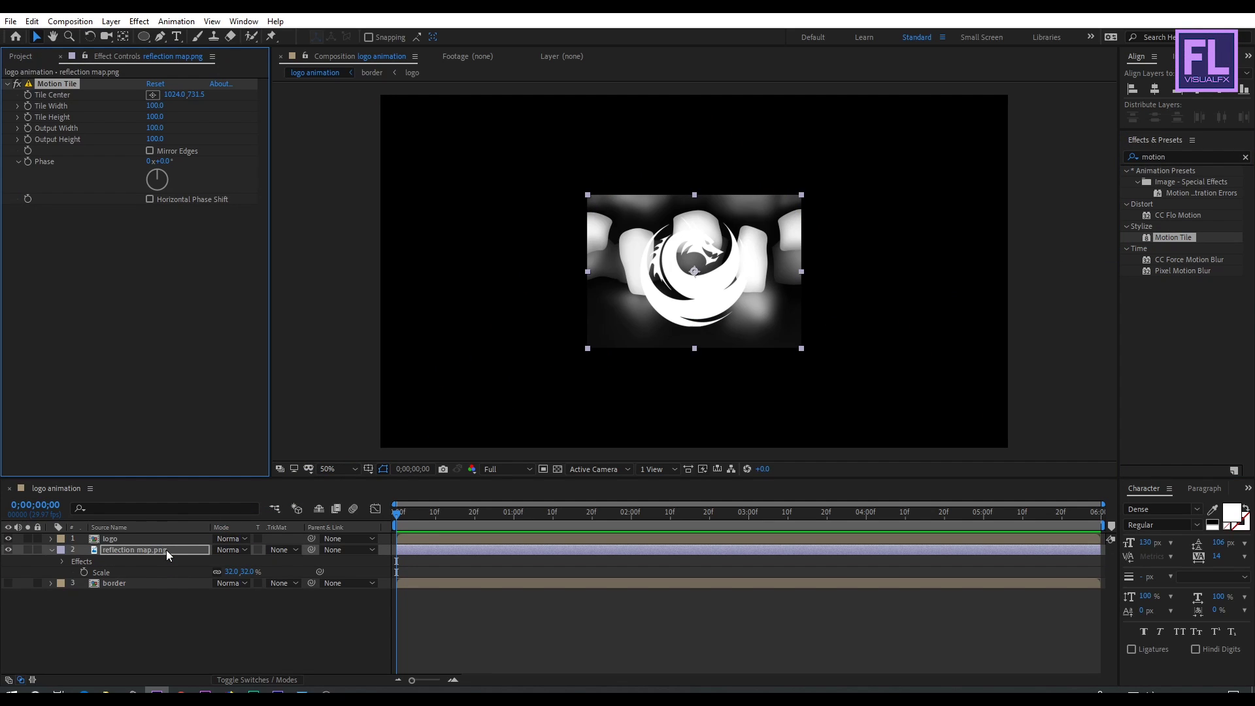
pyautogui.moveTo(155, 130)
pyautogui.mouseDown()
pyautogui.moveTo(168, 130)
pyautogui.moveTo(157, 141)
pyautogui.mouseUp()
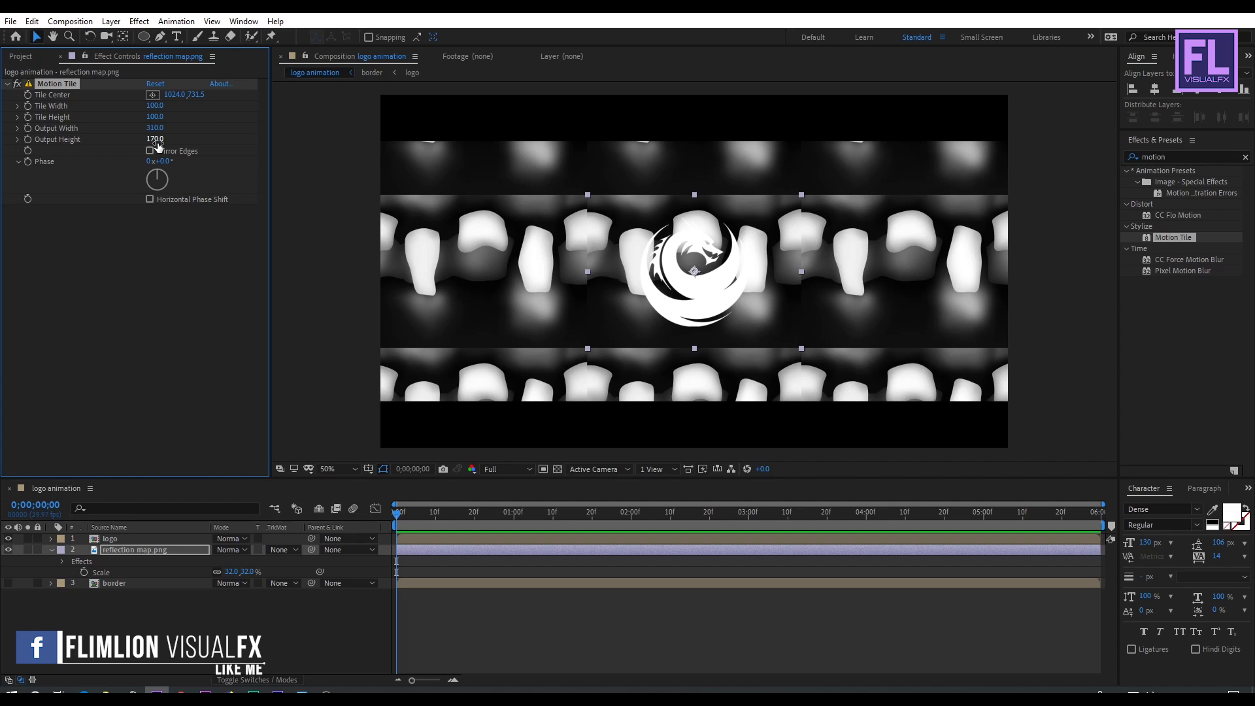
pyautogui.click(149, 151)
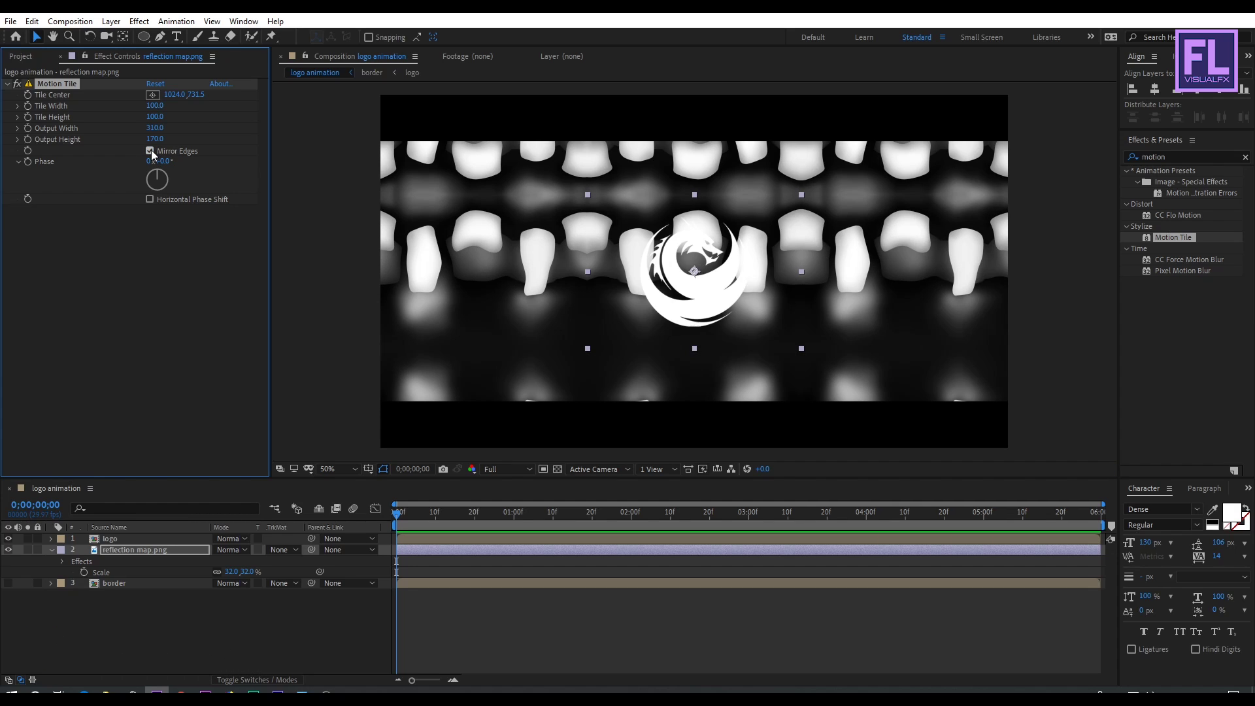
pyautogui.click(117, 551)
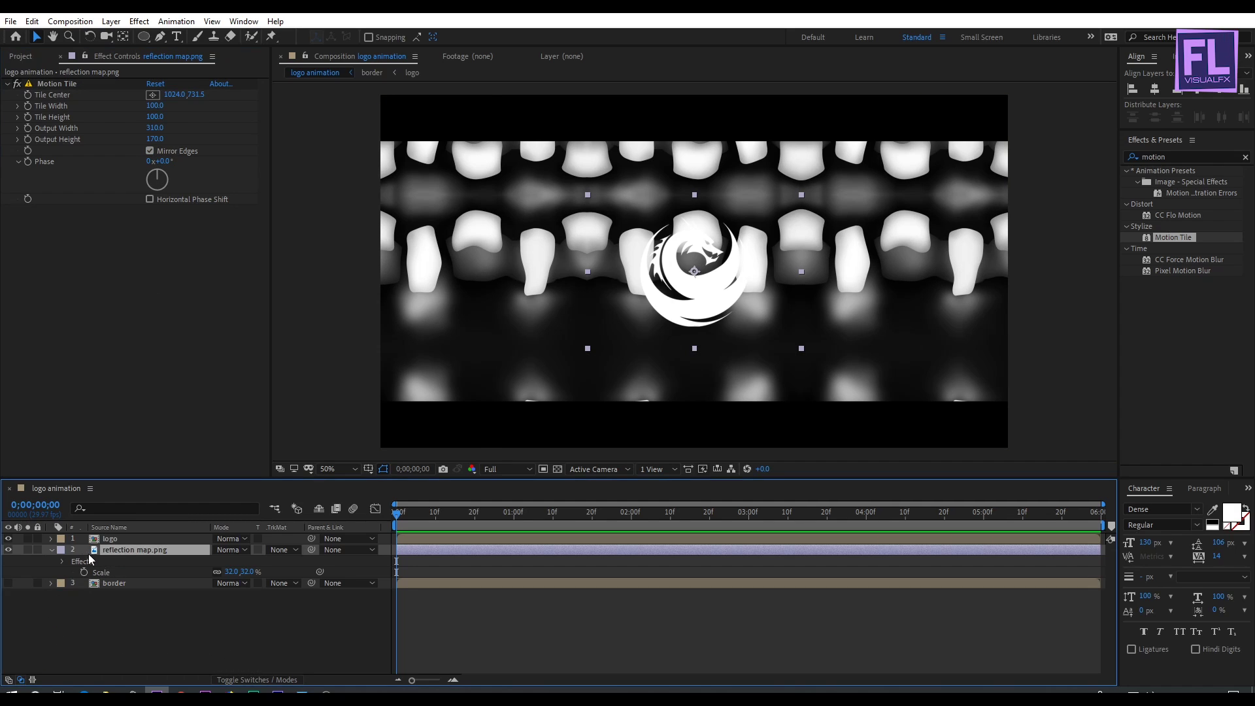
pyautogui.click(51, 550)
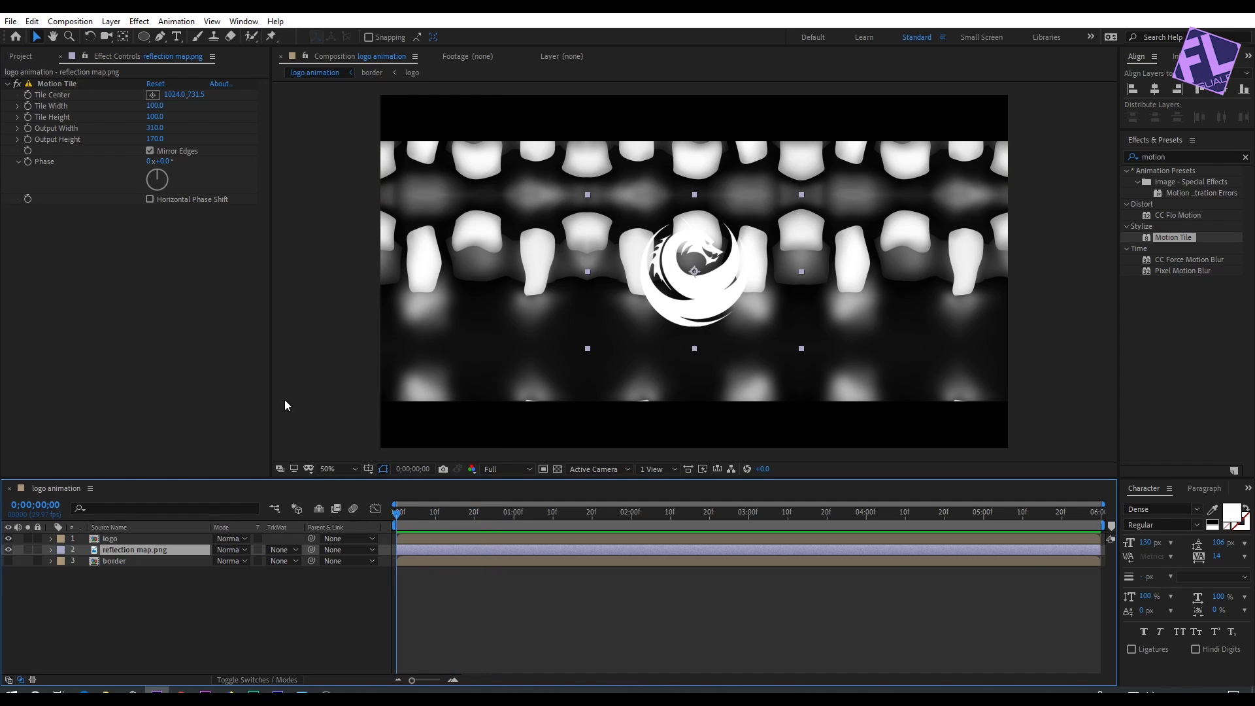
# - At the clip's end, shift the Motion Tile centre sideways to 2932
pyautogui.click(57, 83)
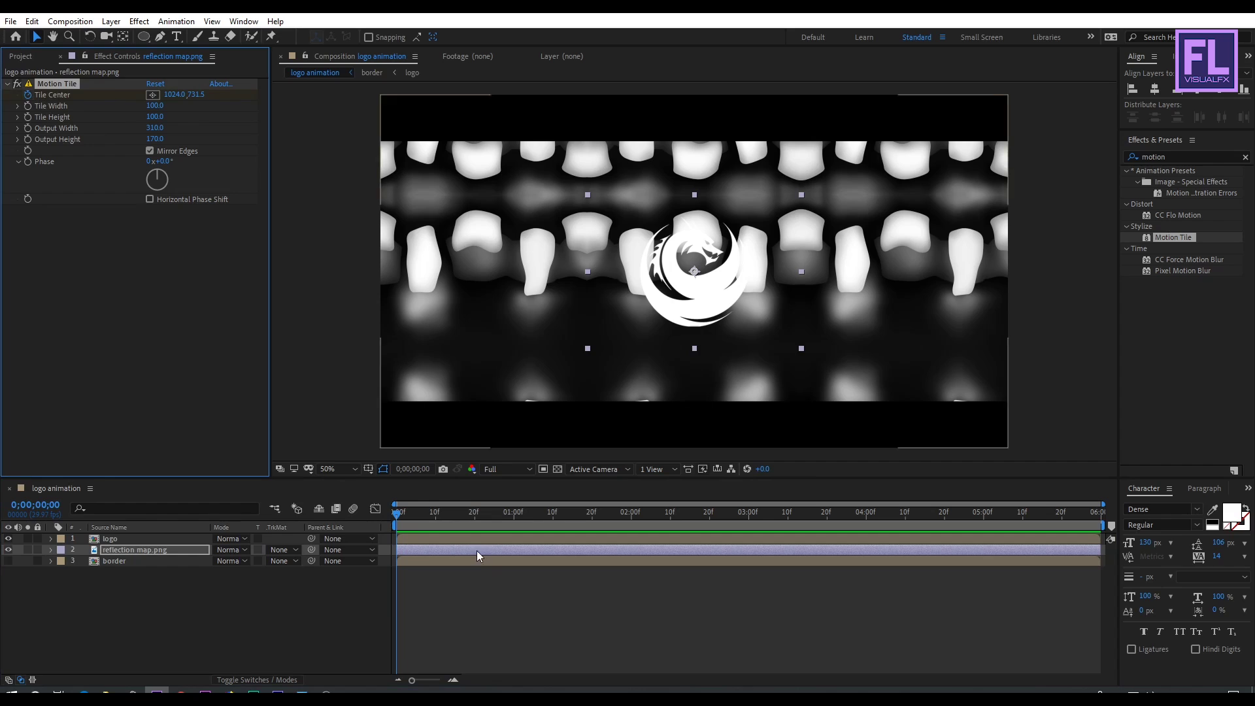
pyautogui.moveTo(428, 522); pyautogui.dragTo(1110, 526)
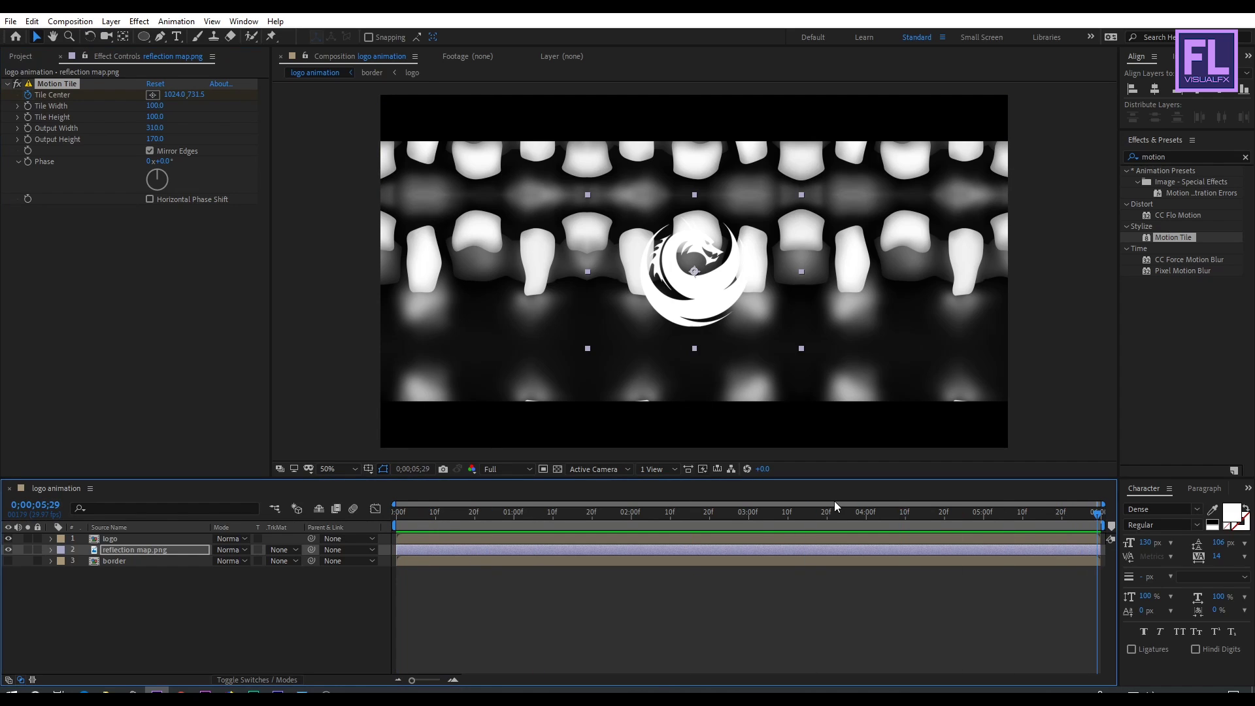
pyautogui.moveTo(173, 94); pyautogui.dragTo(817, 92)
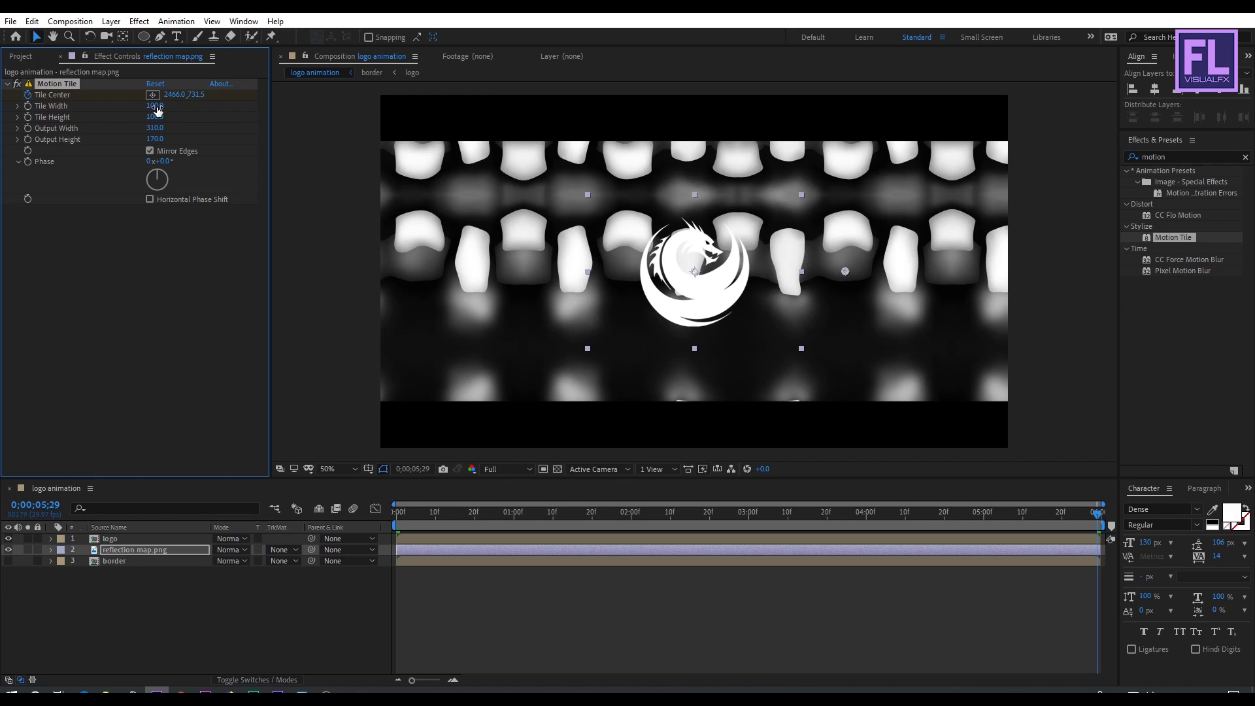
pyautogui.moveTo(336, 96); pyautogui.dragTo(488, 104)
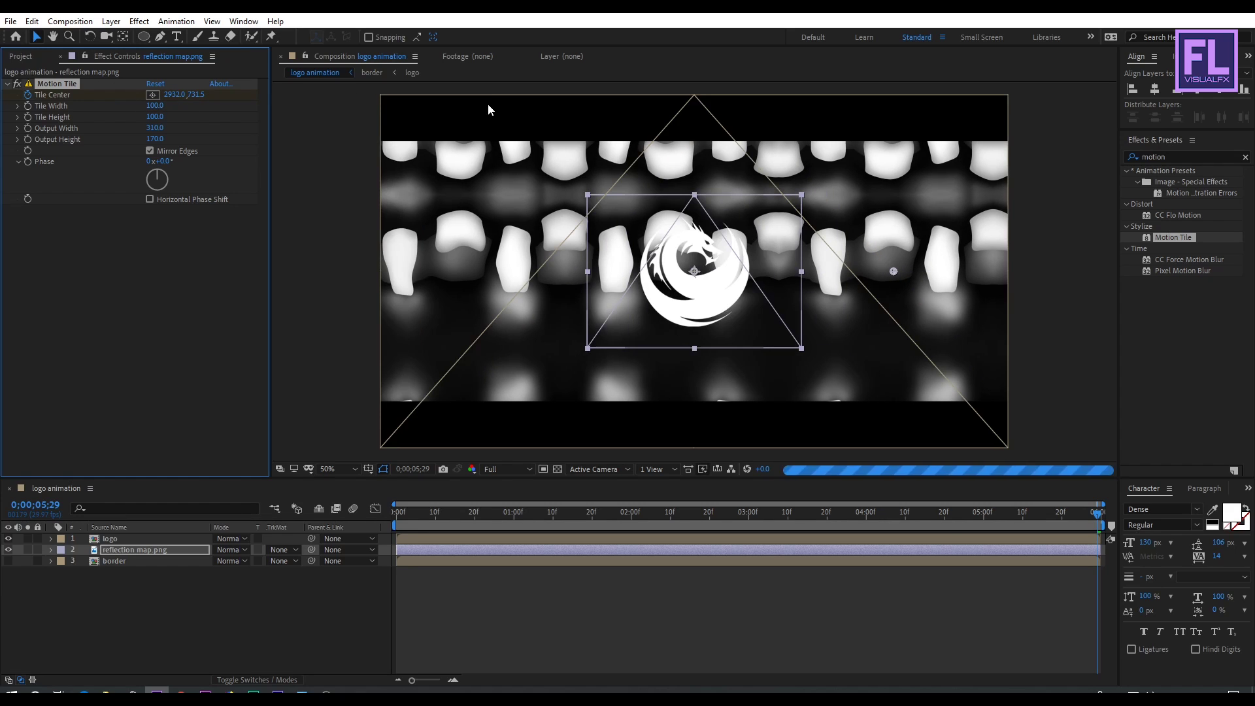
# - Pre-compose the reflection map layer as 'reflection map', moving all attributes
pyautogui.click(123, 551)
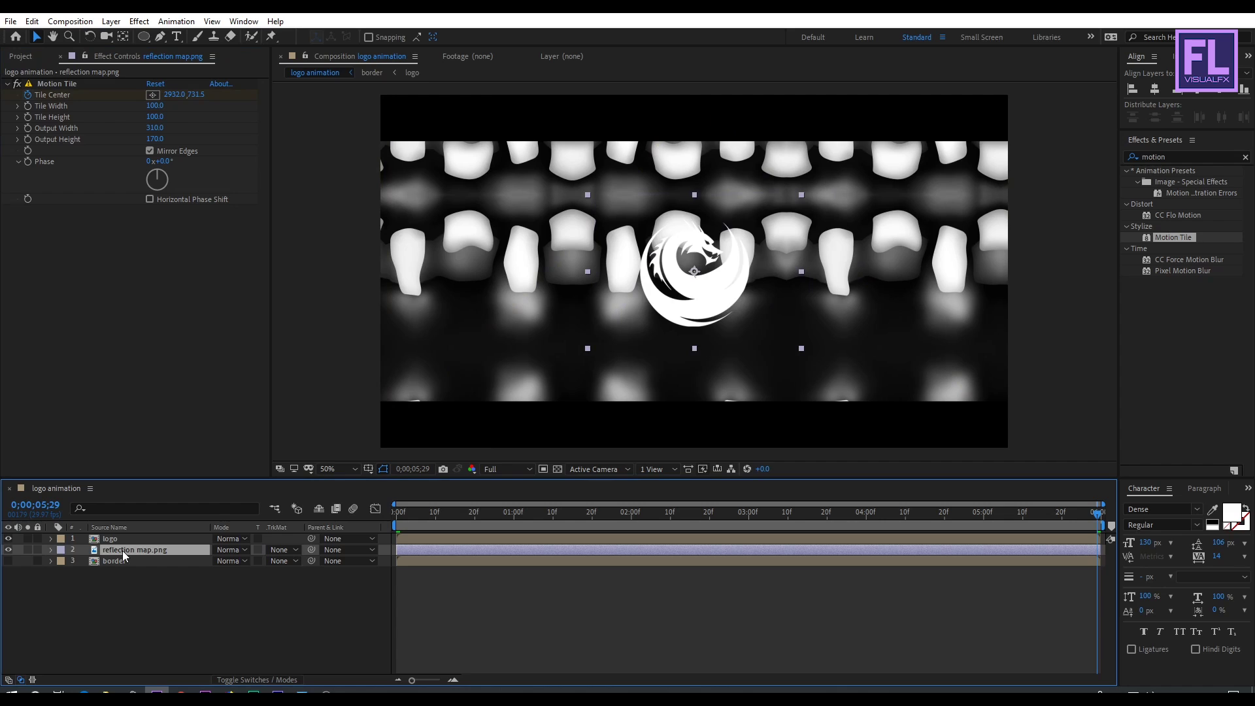
pyautogui.rightClick(124, 555)
pyautogui.click(191, 495)
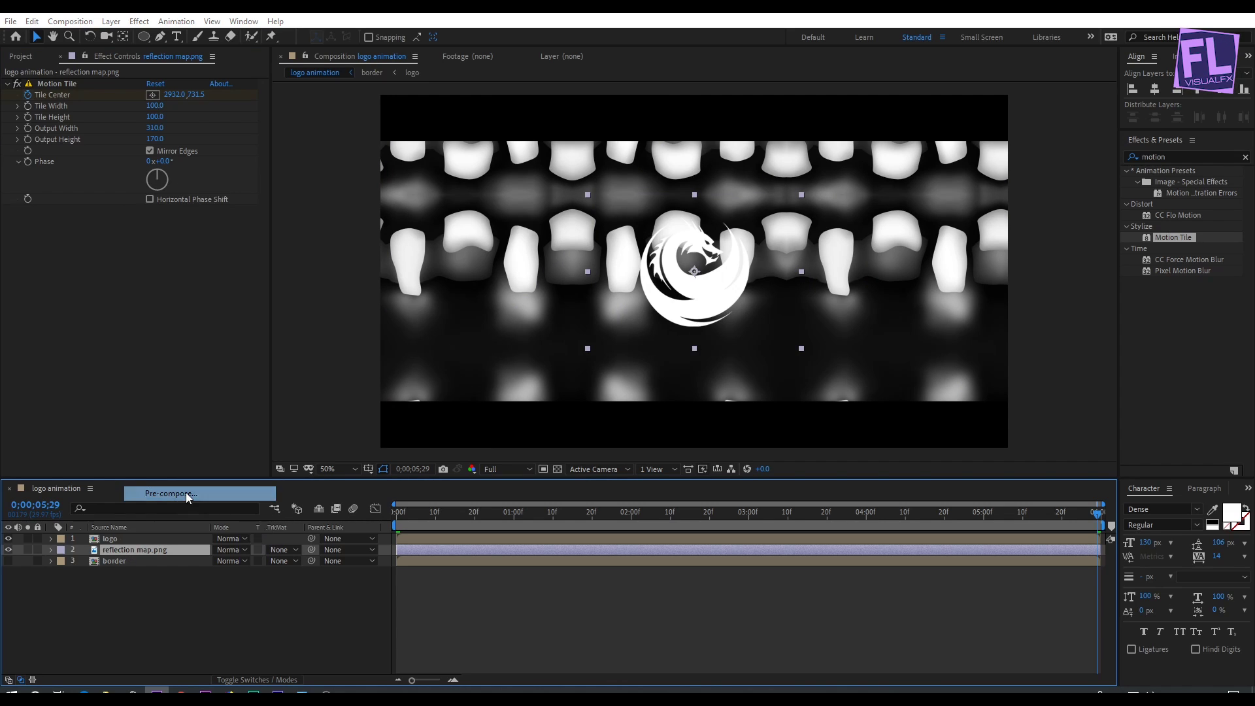
pyautogui.click(495, 363)
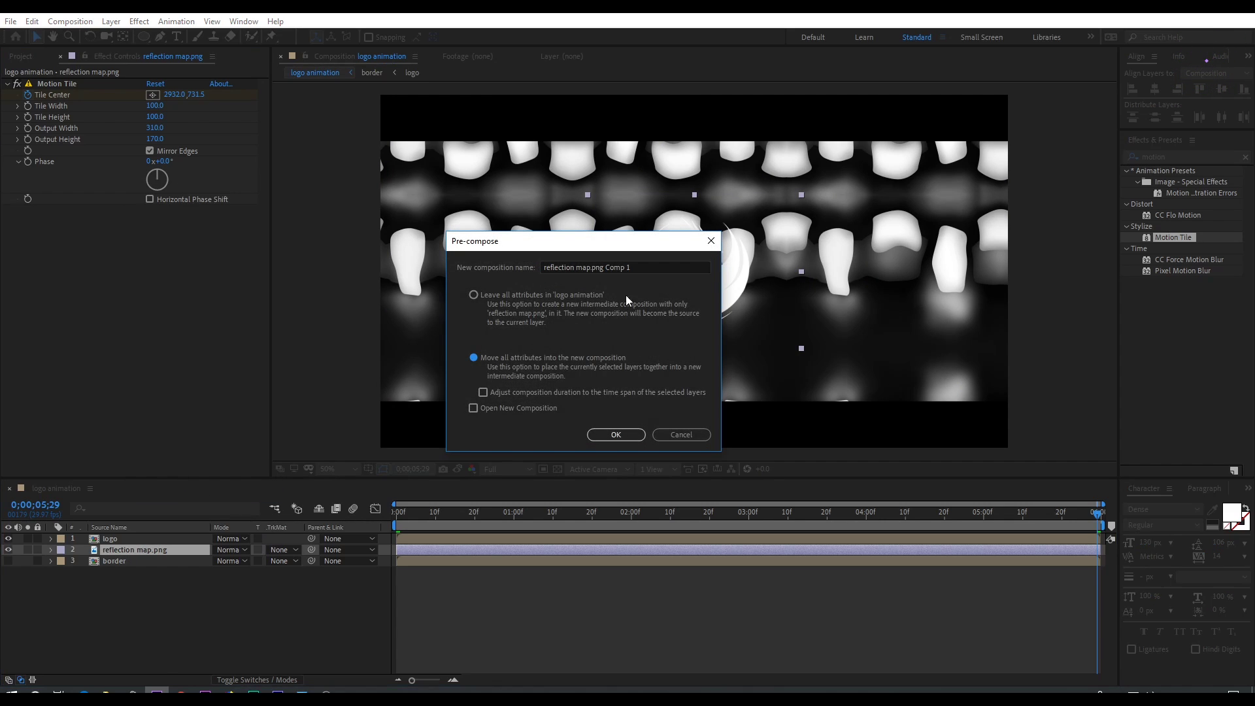
pyautogui.moveTo(640, 264); pyautogui.dragTo(592, 268)
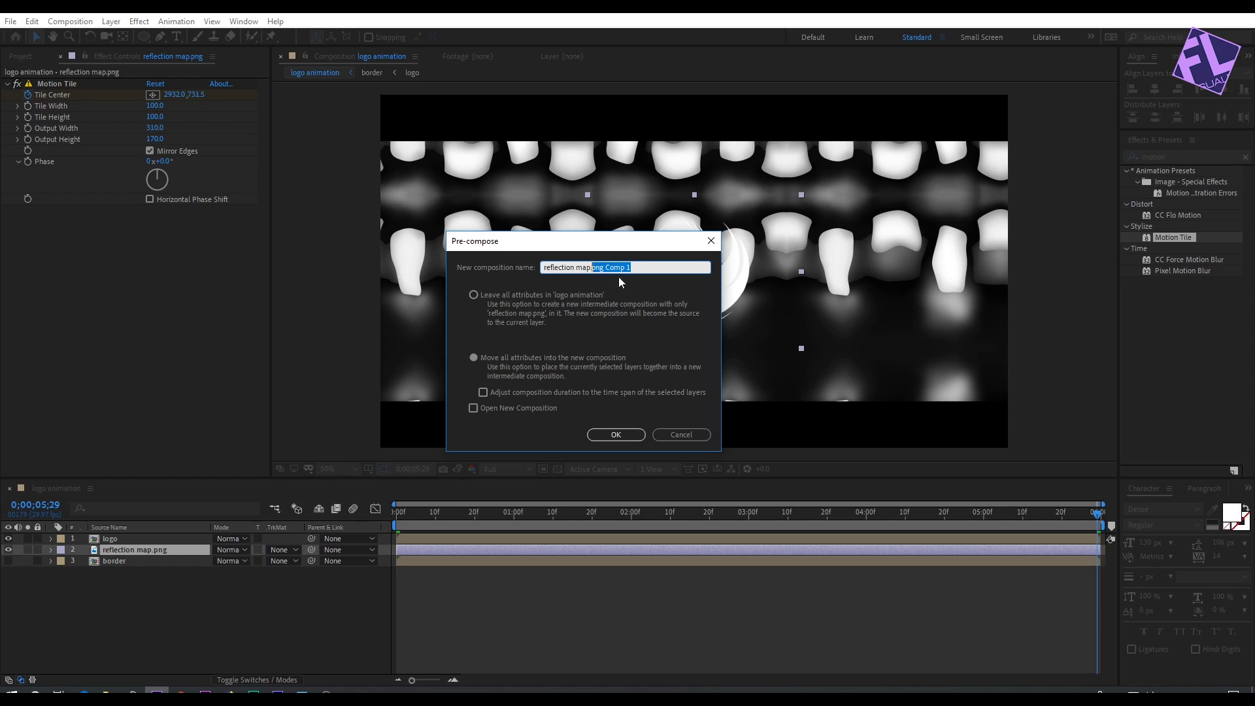
pyautogui.press('BackSpace')
pyautogui.press('BackSpace')
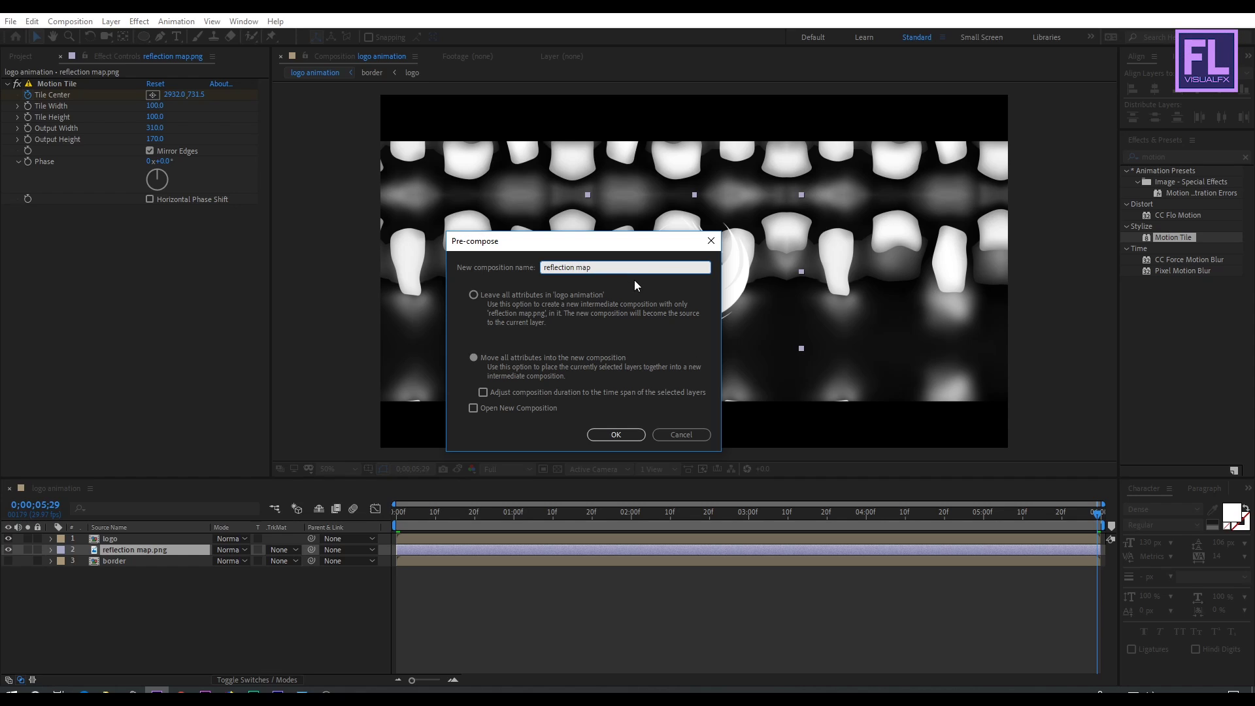
pyautogui.click(638, 433)
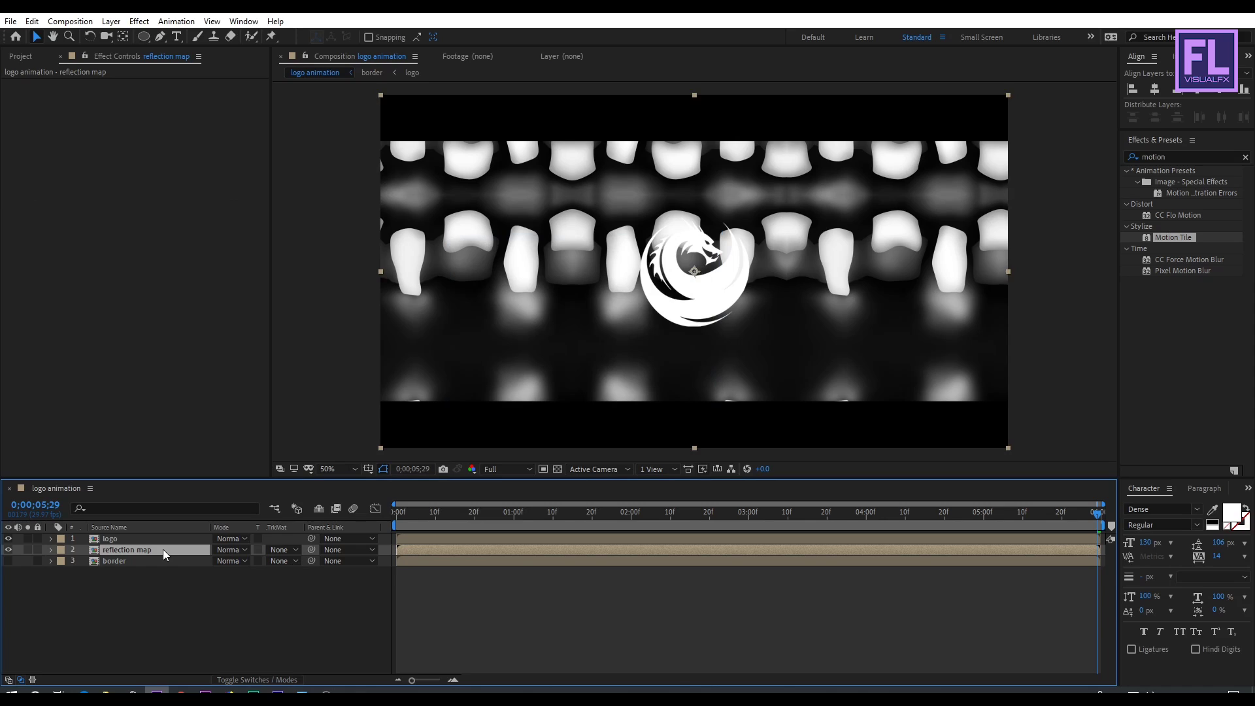
# - Set the reflection map's track matte to the logo layer's alpha
pyautogui.click(283, 550)
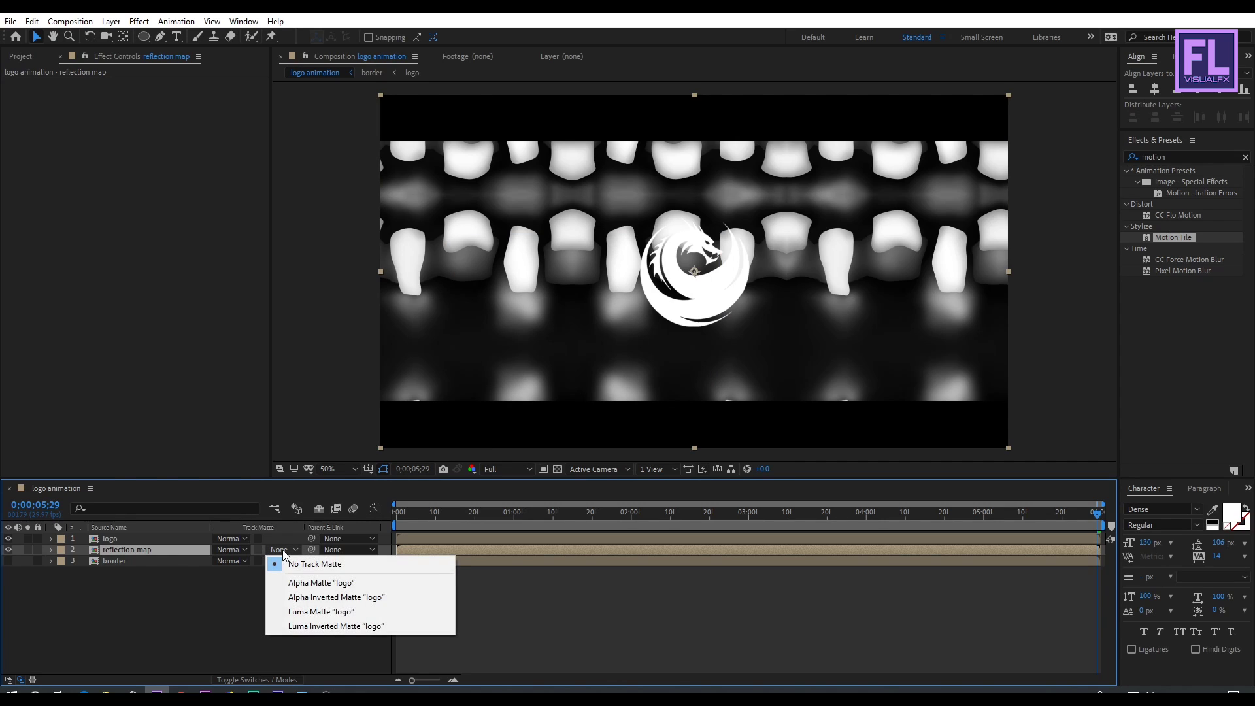
pyautogui.click(302, 580)
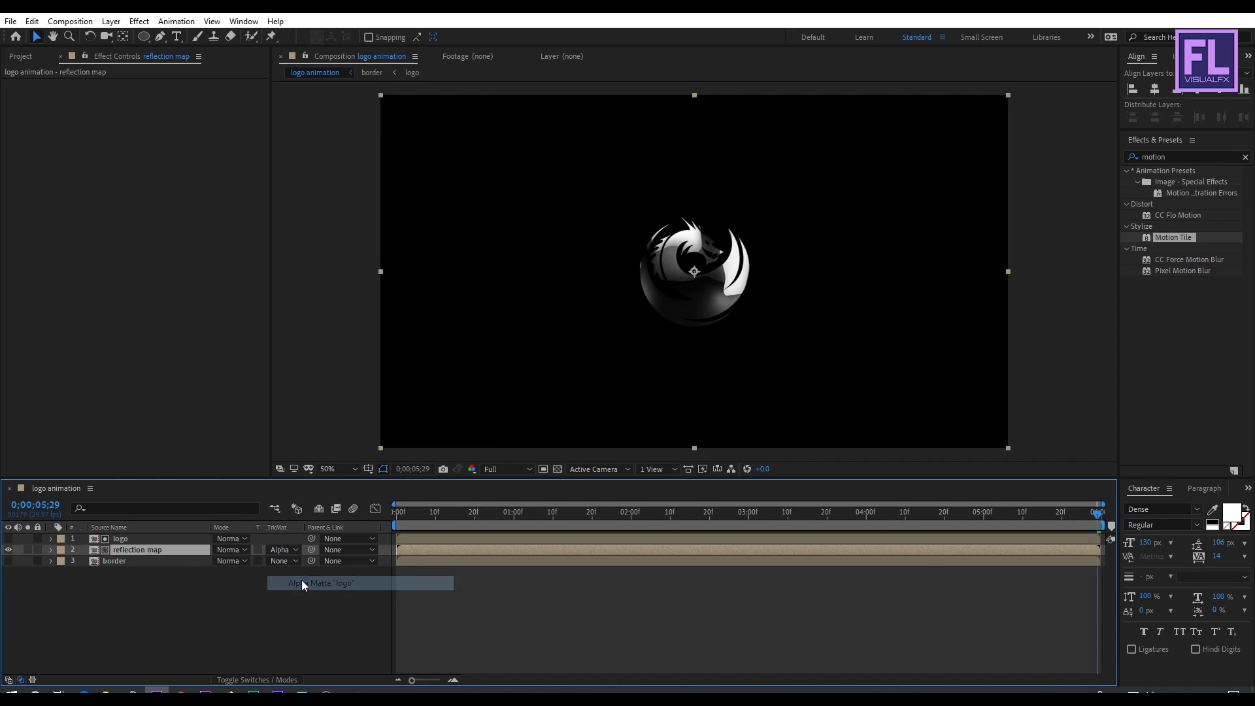
pyautogui.click(248, 617)
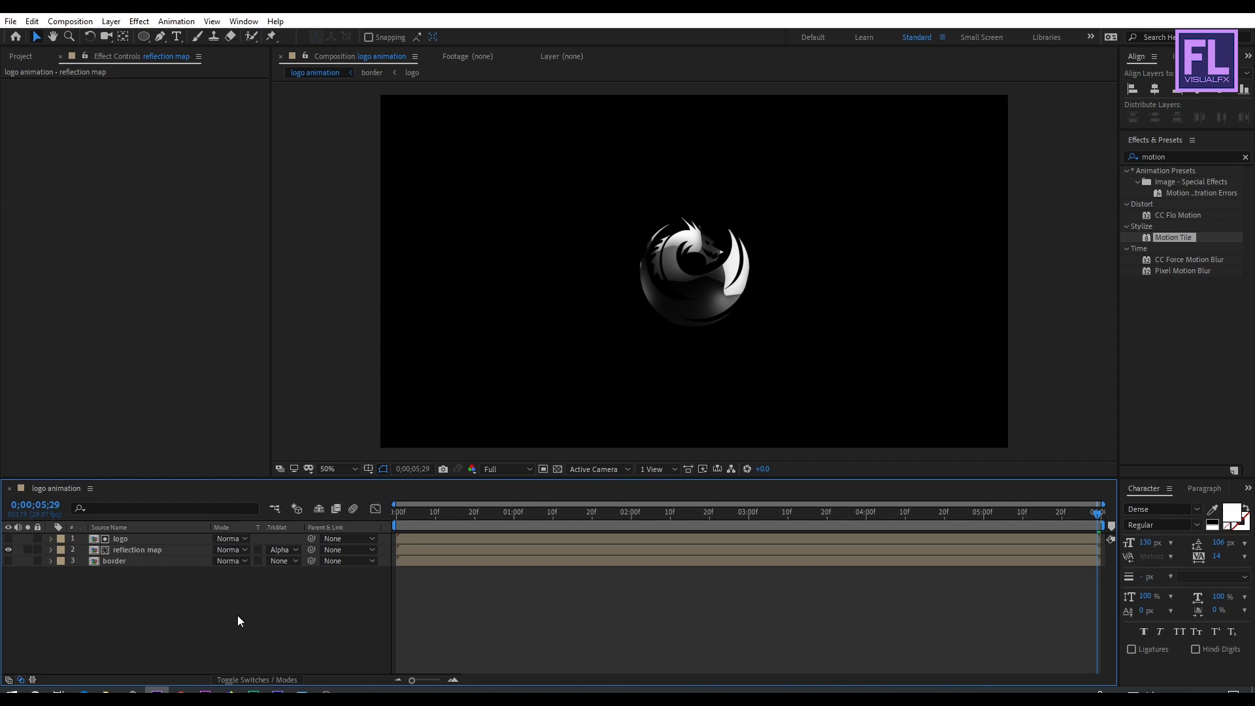
pyautogui.click(137, 552)
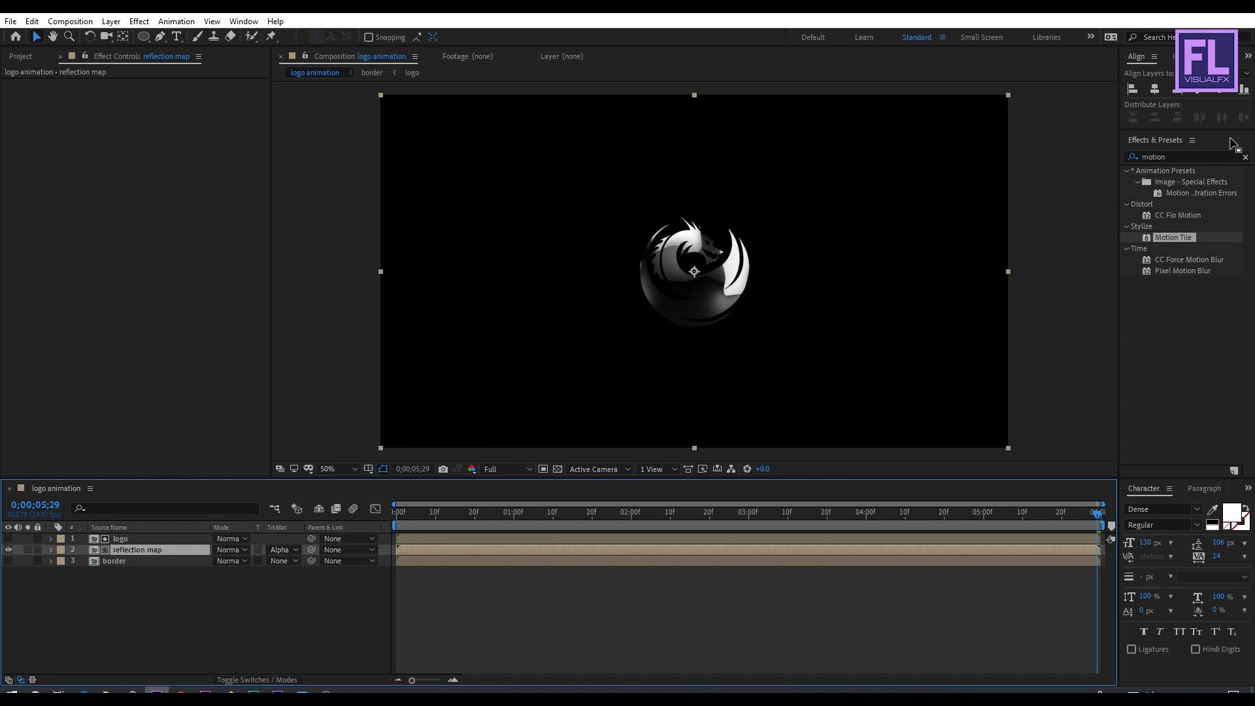
pyautogui.click(1202, 152)
# - Apply CC Glass to the reflection map using the border layer as bump map
pyautogui.write('cc gl')
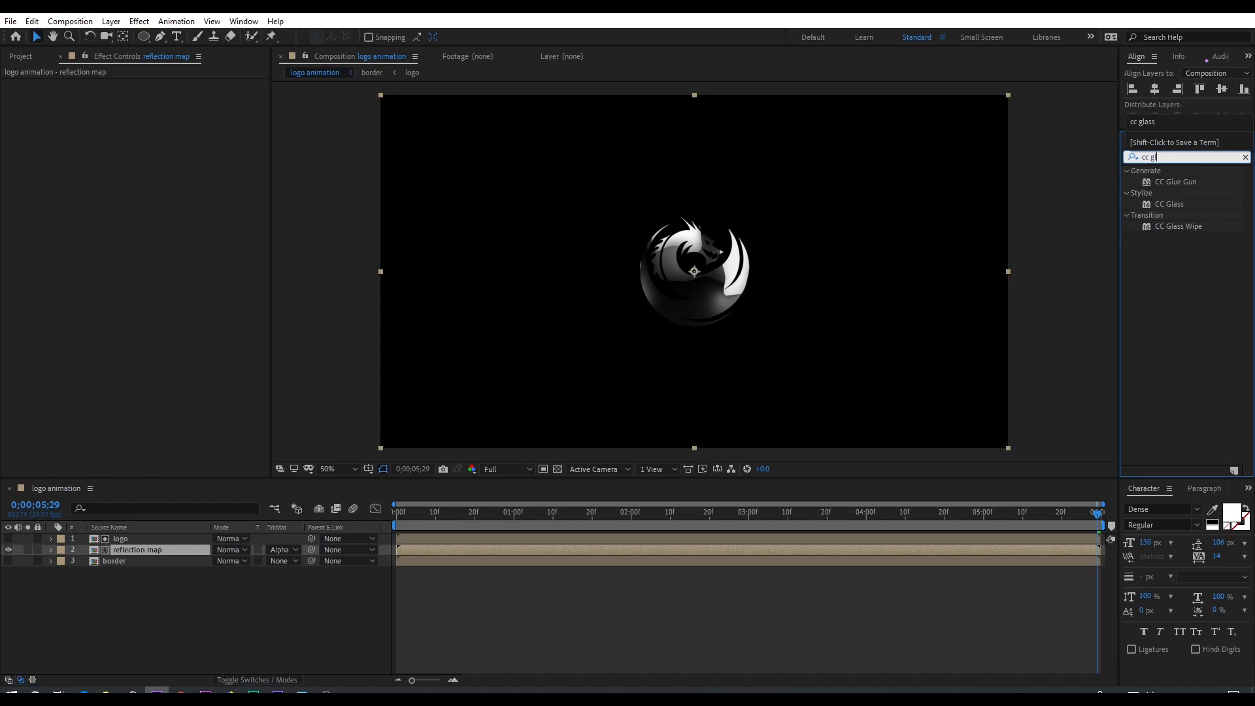
pyautogui.moveTo(1177, 207); pyautogui.dragTo(157, 551)
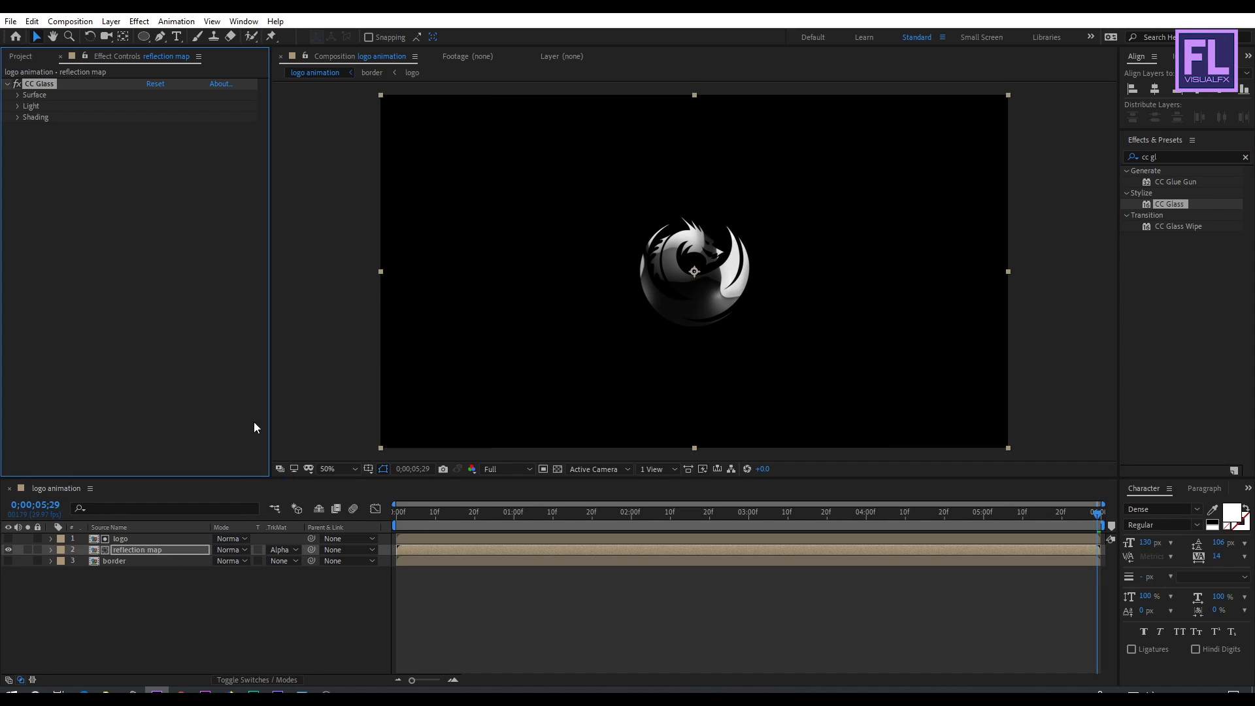
pyautogui.click(17, 95)
pyautogui.click(171, 107)
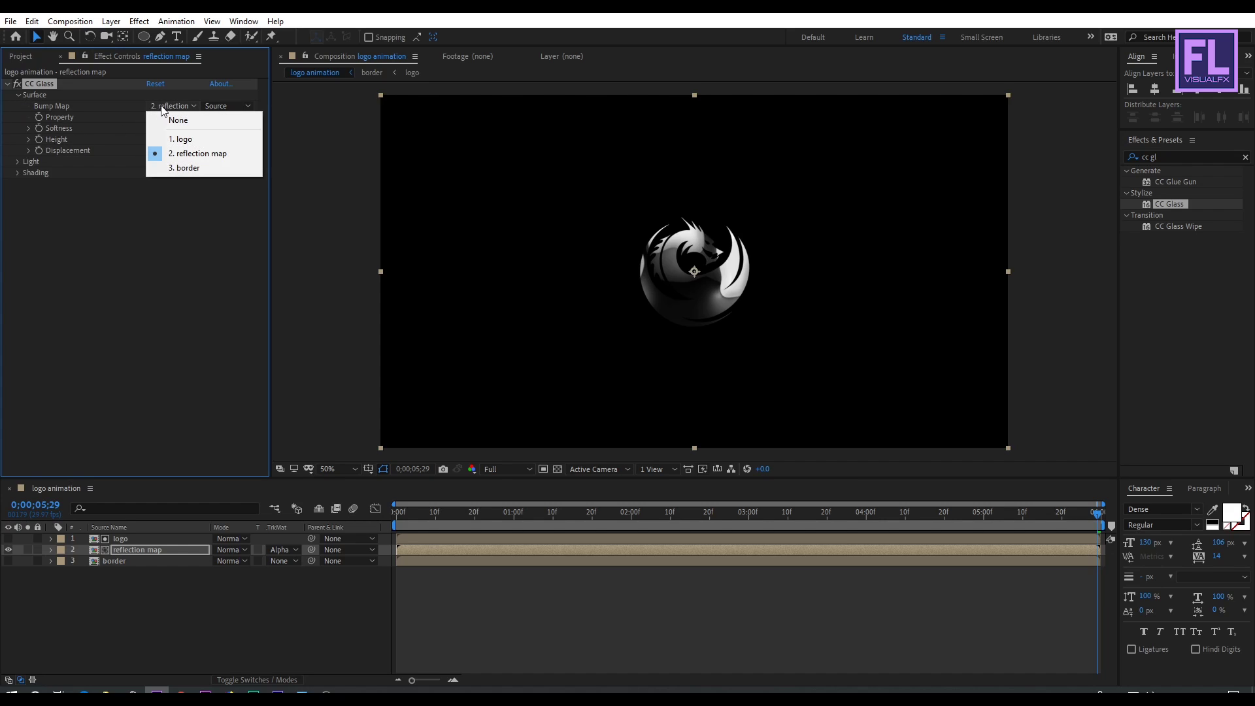
pyautogui.click(184, 169)
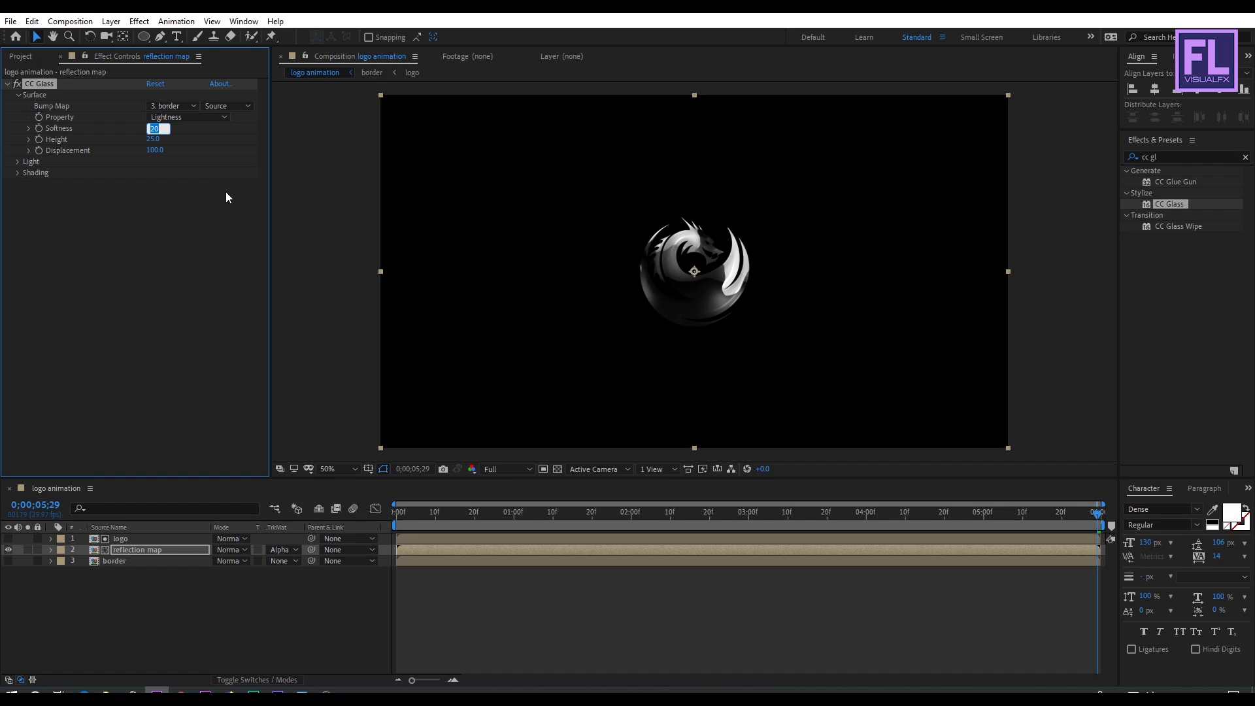
# - Set CC Glass Softness 30, Height -30 and Displacement -500
pyautogui.write('30')
pyautogui.press('Return')
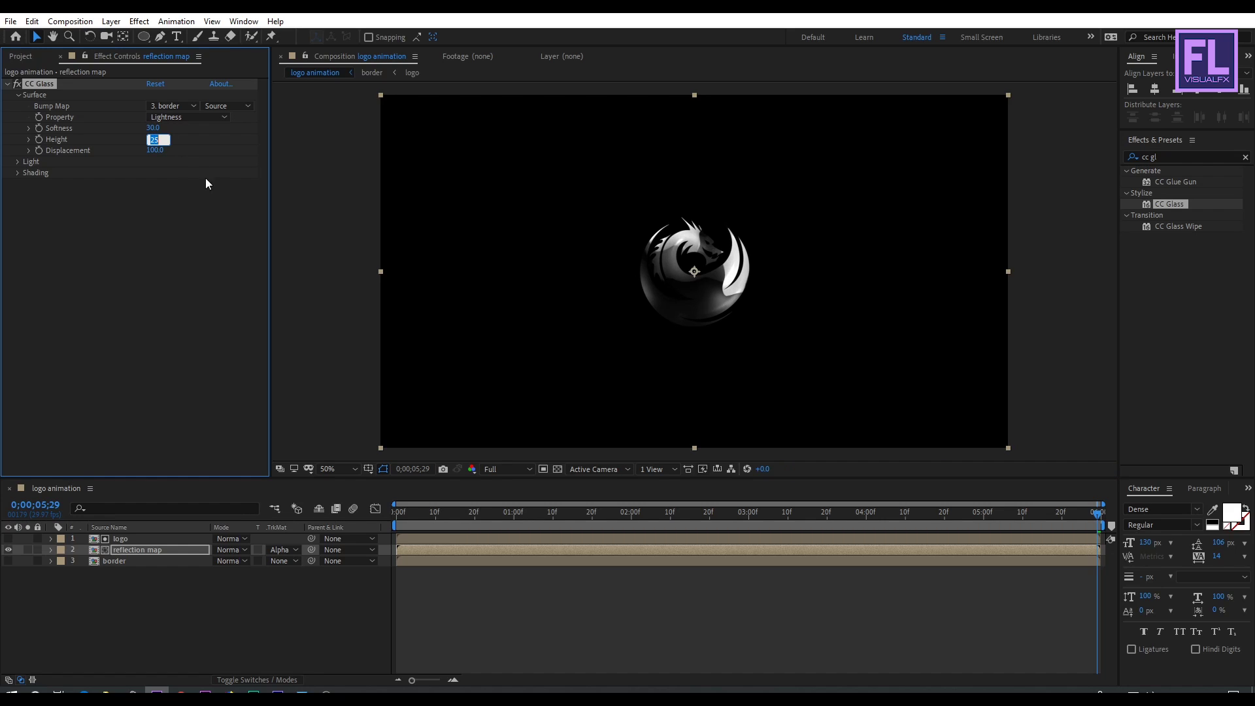
pyautogui.write('-30')
pyautogui.press('Return')
pyautogui.click(154, 152)
pyautogui.write('-500')
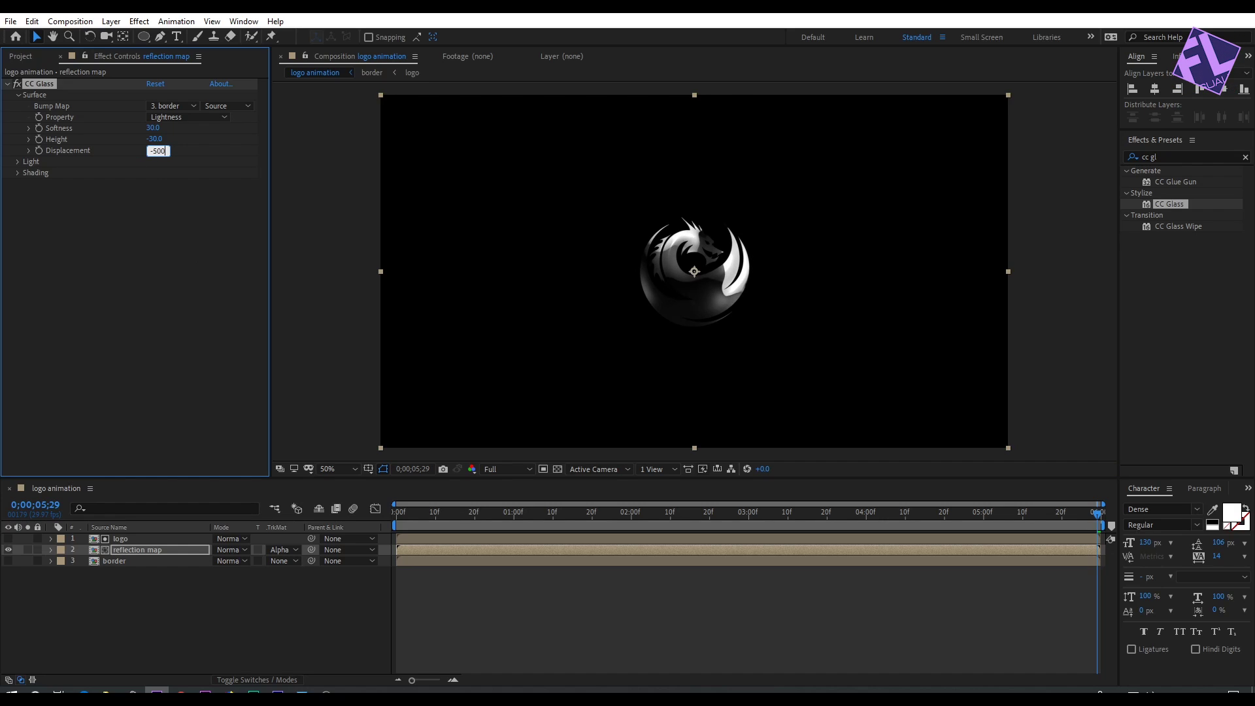
pyautogui.press('Return')
# - Switch the CC Glass light type to Point Light
pyautogui.press('.')
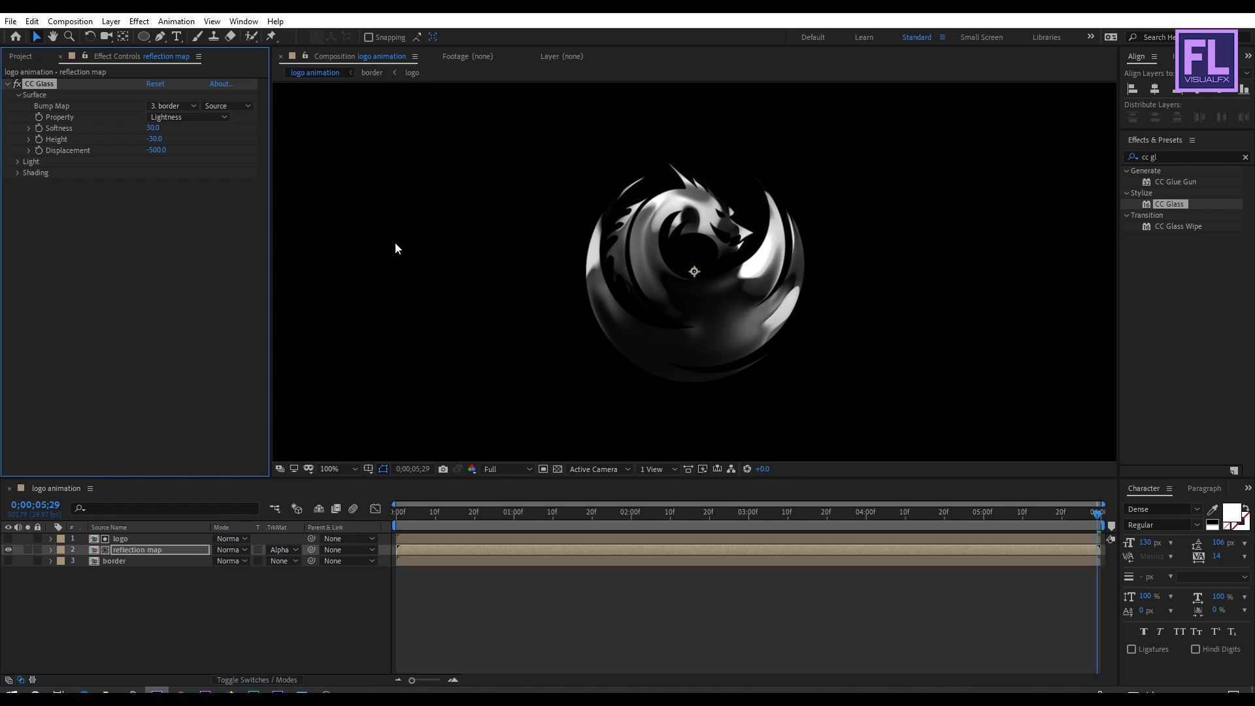
pyautogui.click(18, 161)
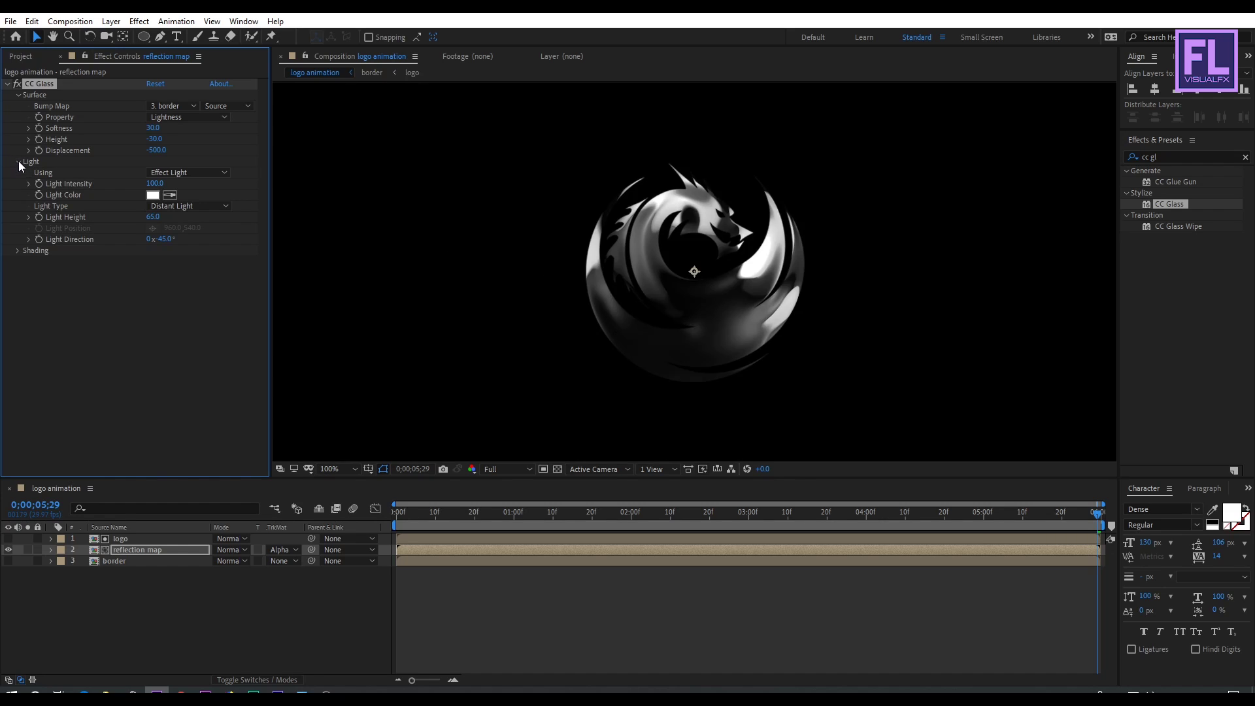
pyautogui.click(190, 205)
pyautogui.click(192, 234)
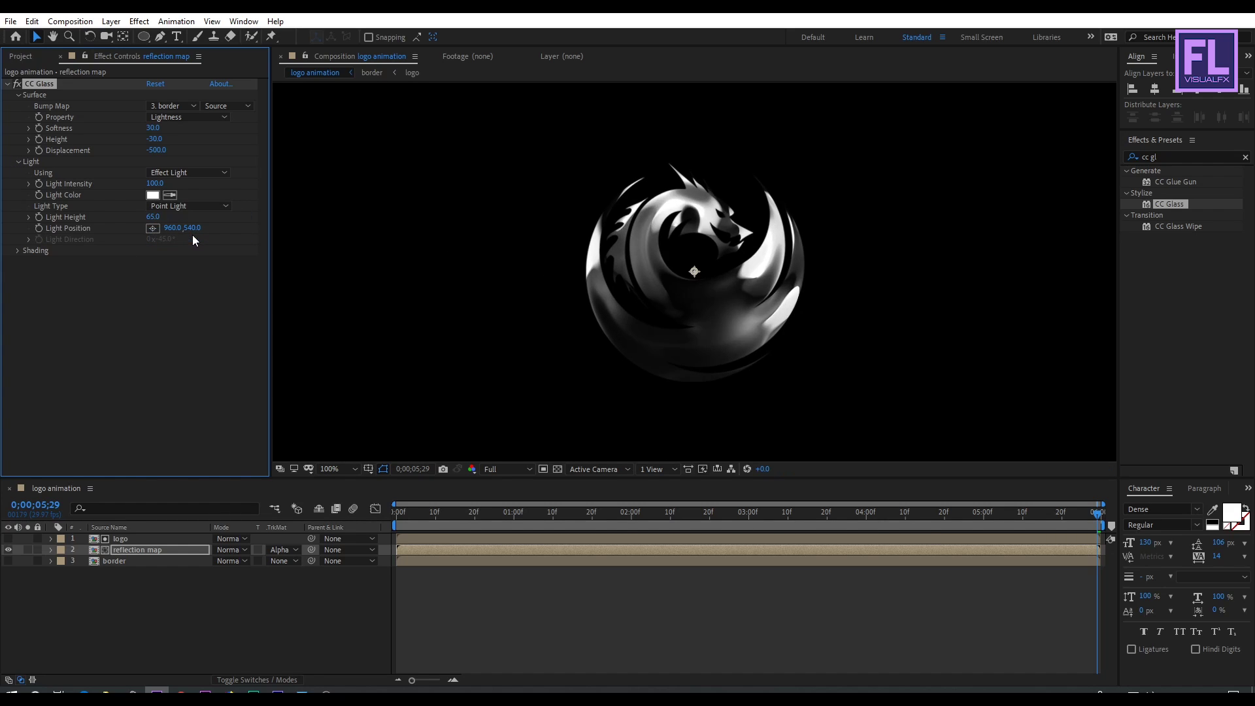
# - Apply CC Blobbylize to the reflection map with blob layer border and property Alpha
pyautogui.click(1179, 156)
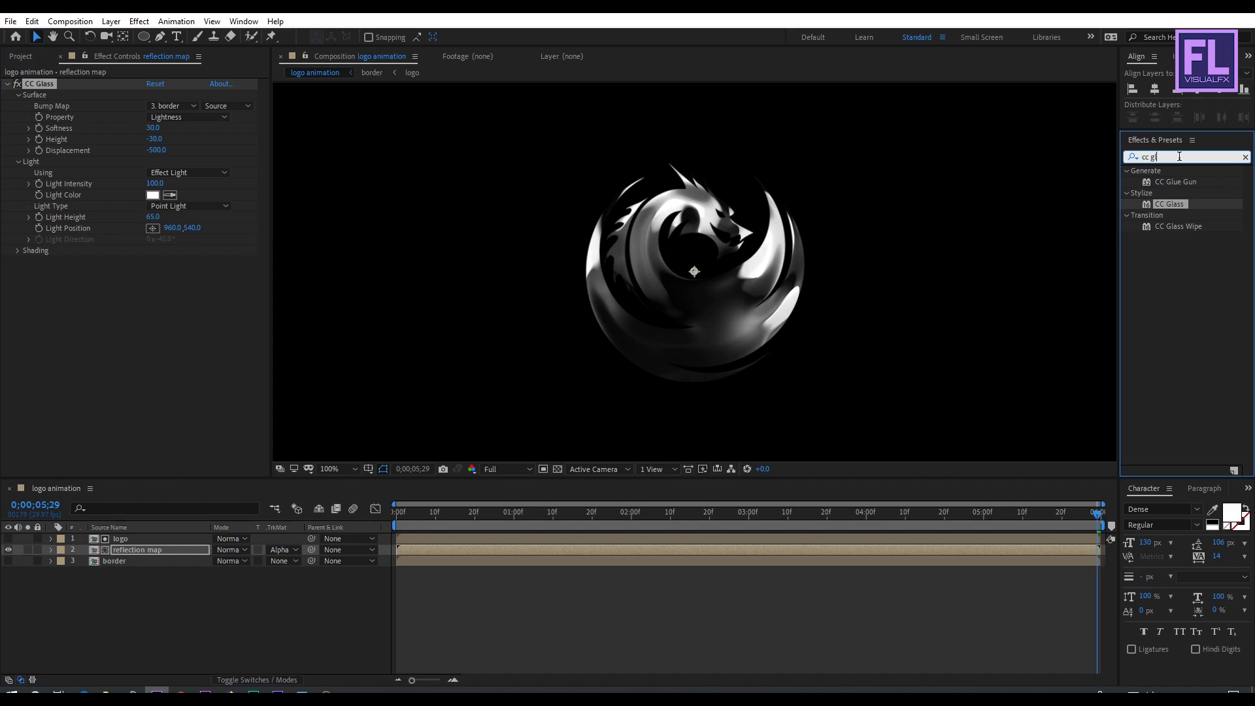
pyautogui.write('cc blo')
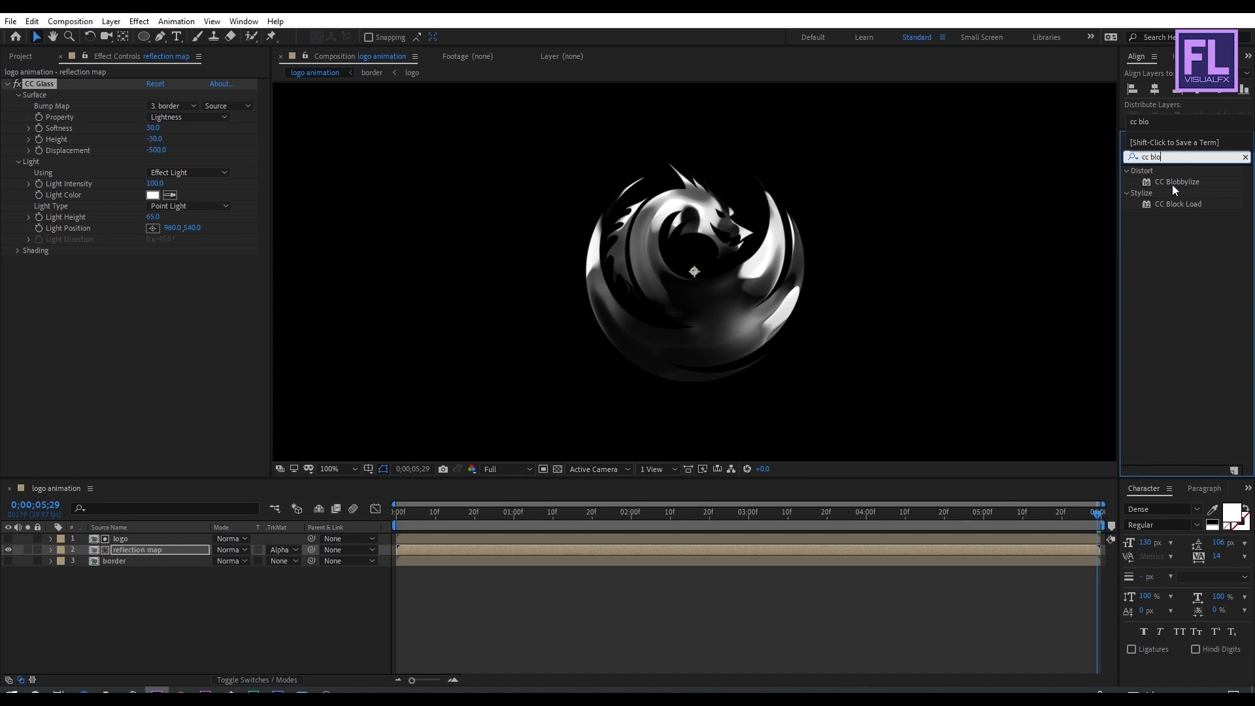
pyautogui.moveTo(1175, 190); pyautogui.dragTo(155, 382)
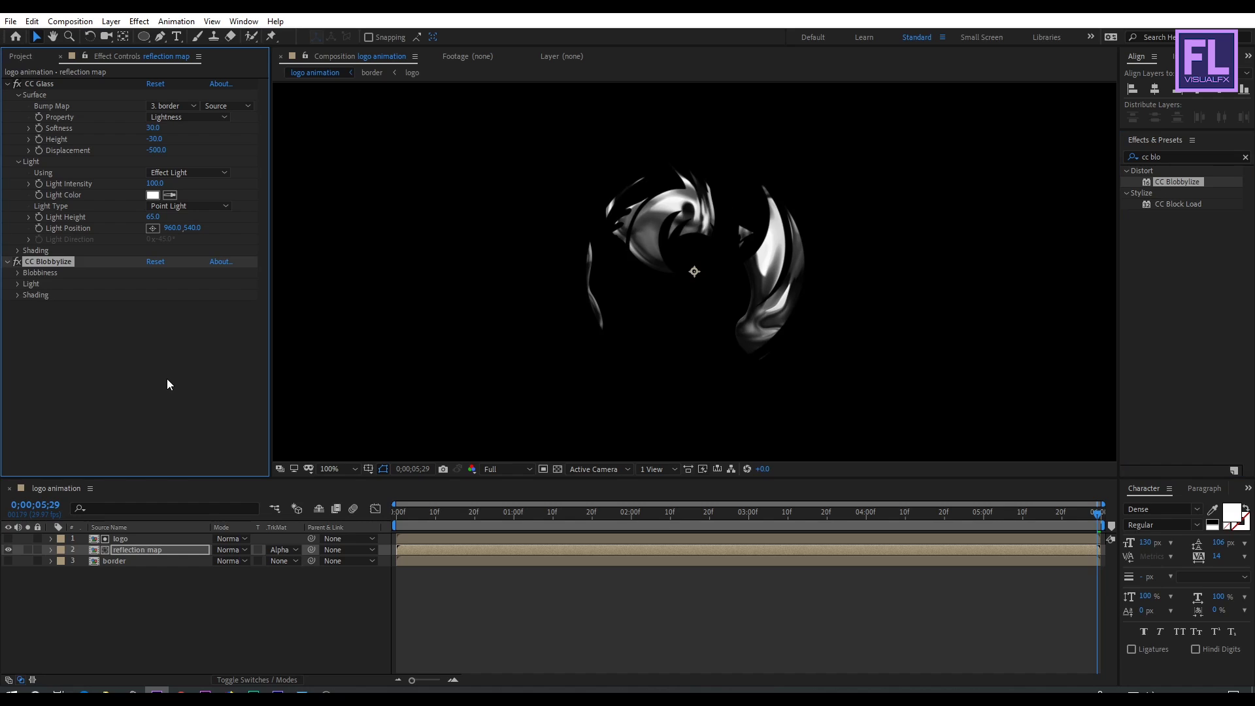
pyautogui.click(18, 273)
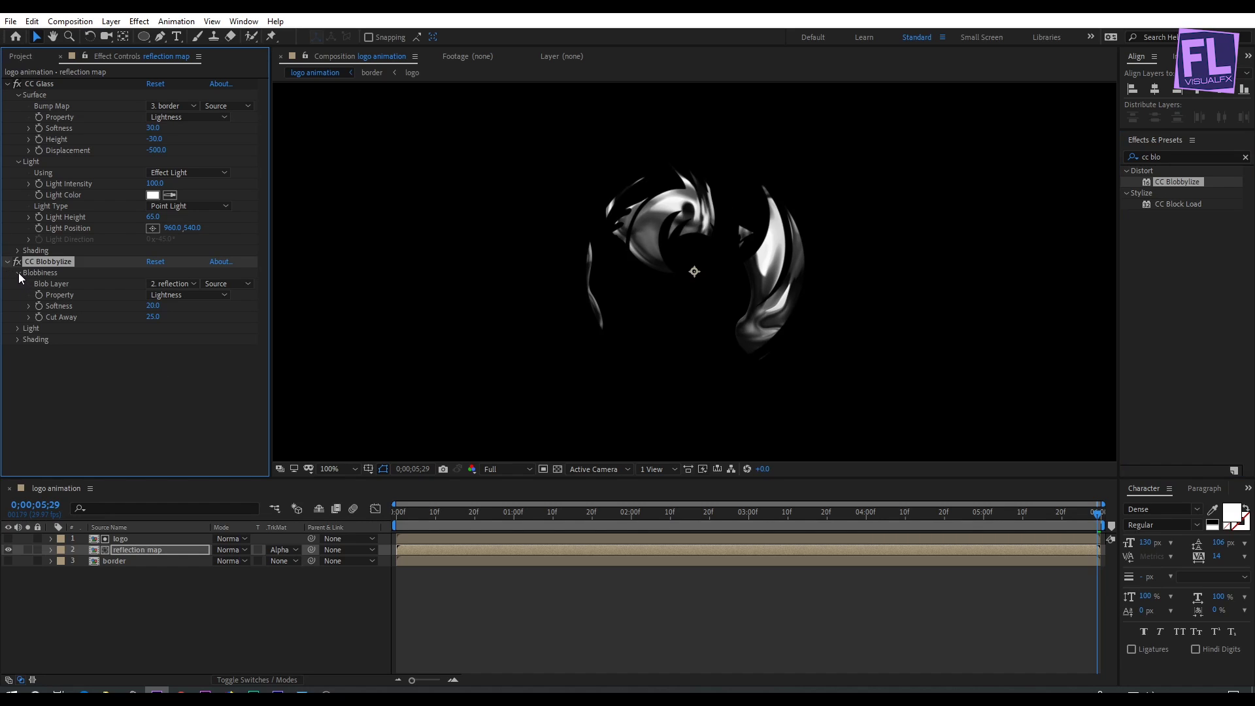
pyautogui.click(195, 285)
pyautogui.click(185, 346)
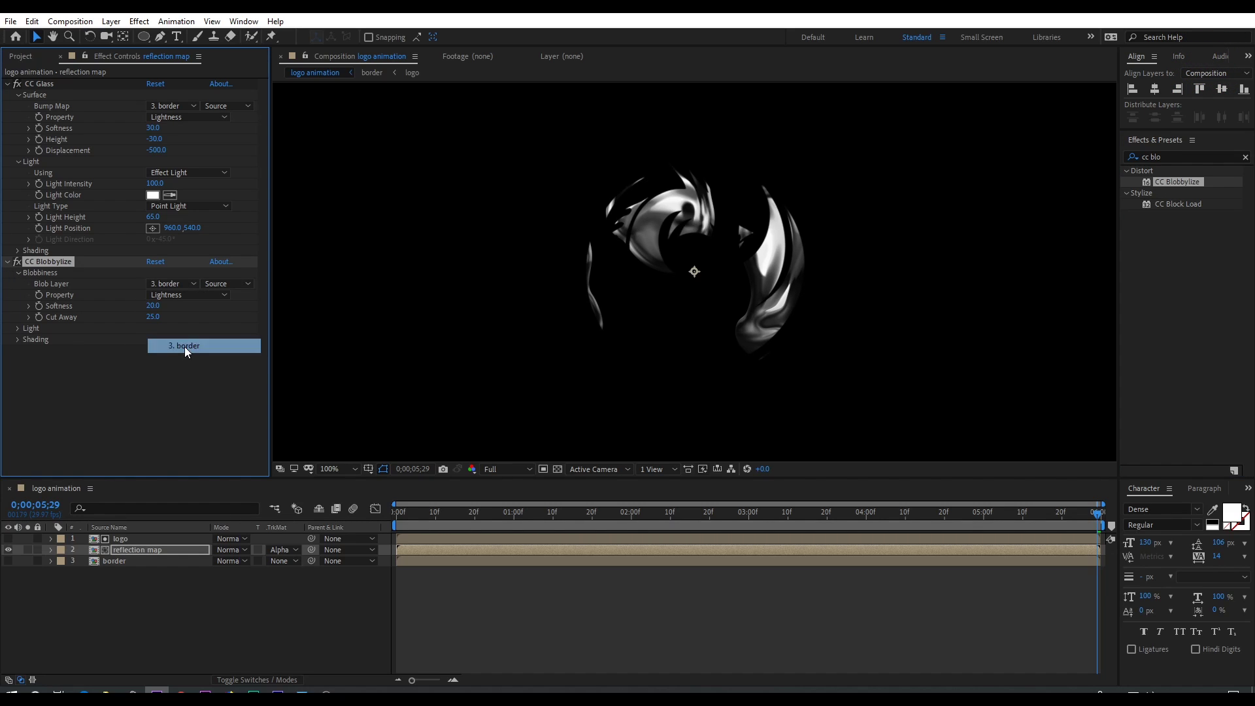
pyautogui.click(171, 294)
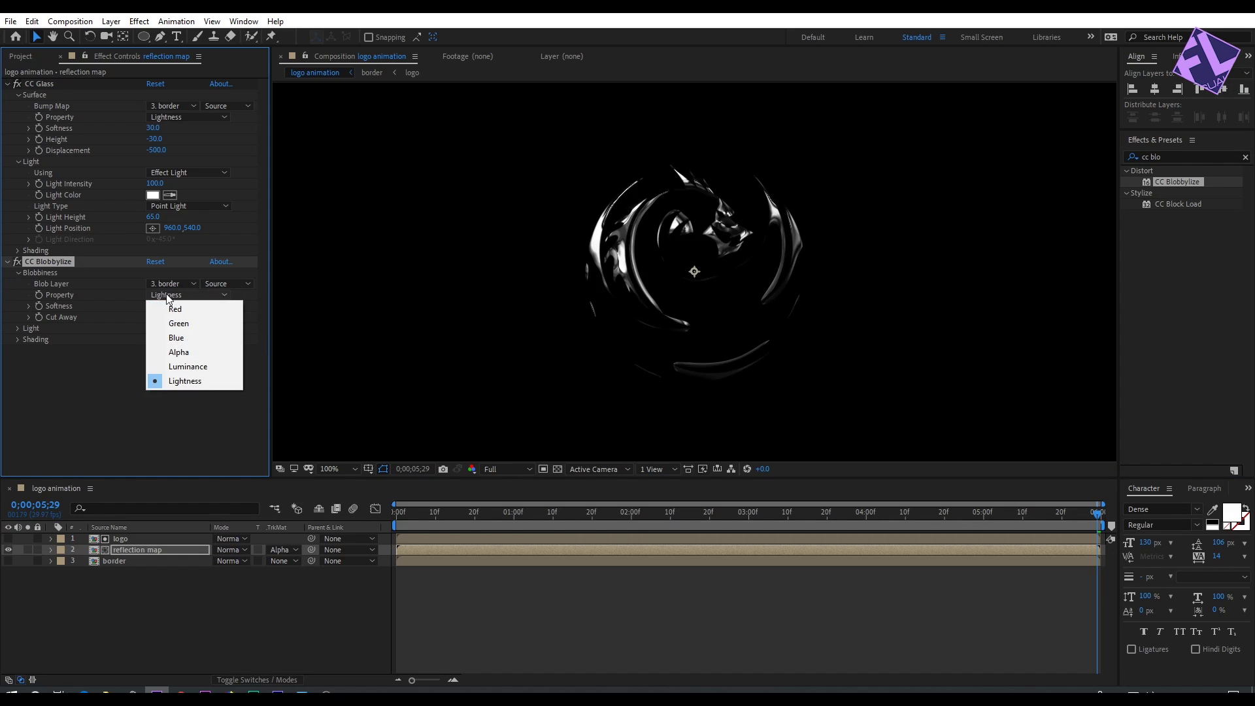
pyautogui.click(185, 353)
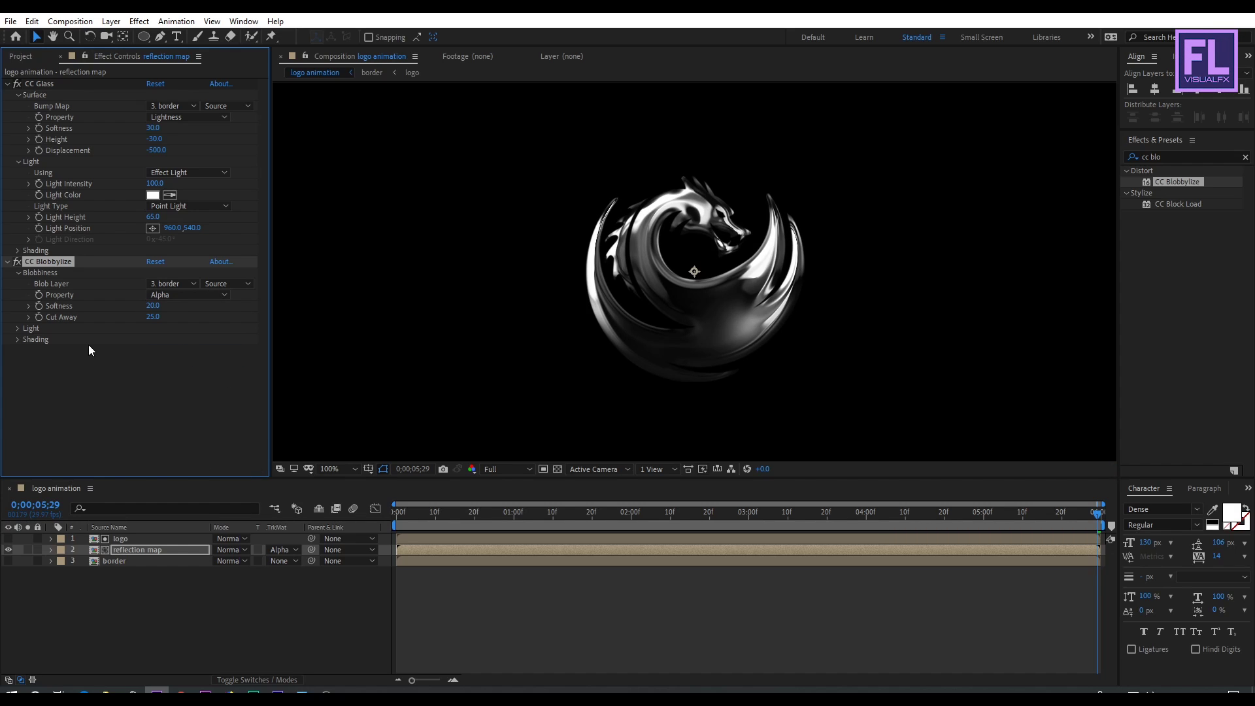
# - Set CC Blobbylize Softness to 6 and Cut Away to 3
pyautogui.click(152, 306)
pyautogui.write('6')
pyautogui.press('Return')
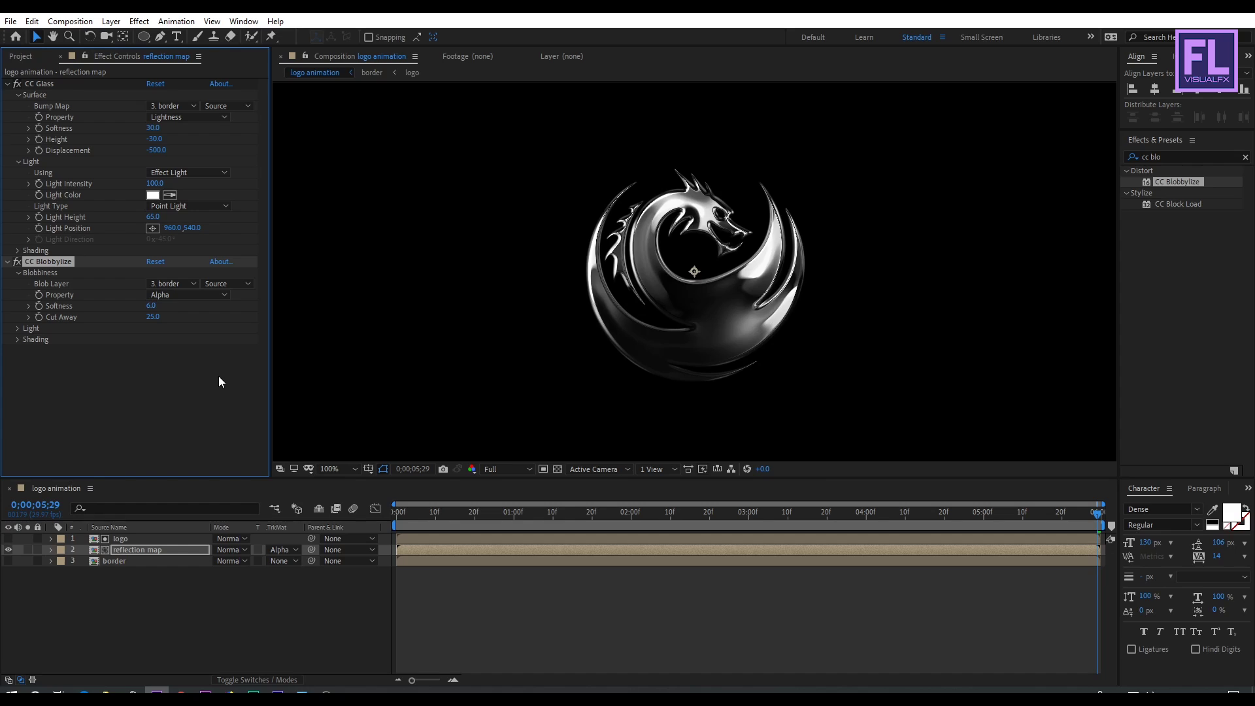
pyautogui.click(152, 317)
pyautogui.write('3')
pyautogui.press('Return')
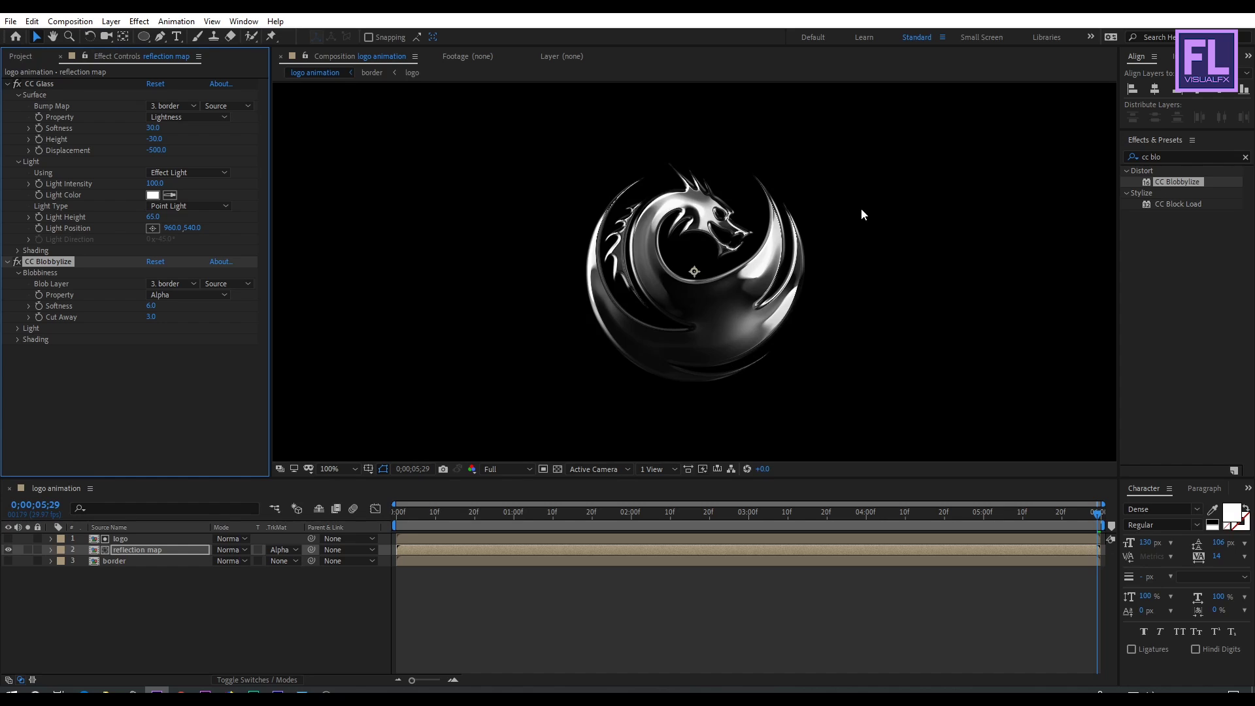
pyautogui.press(',')
pyautogui.press('.')
# - Switch the CC Blobbylize light type to Point Light and collapse both effects
pyautogui.click(19, 329)
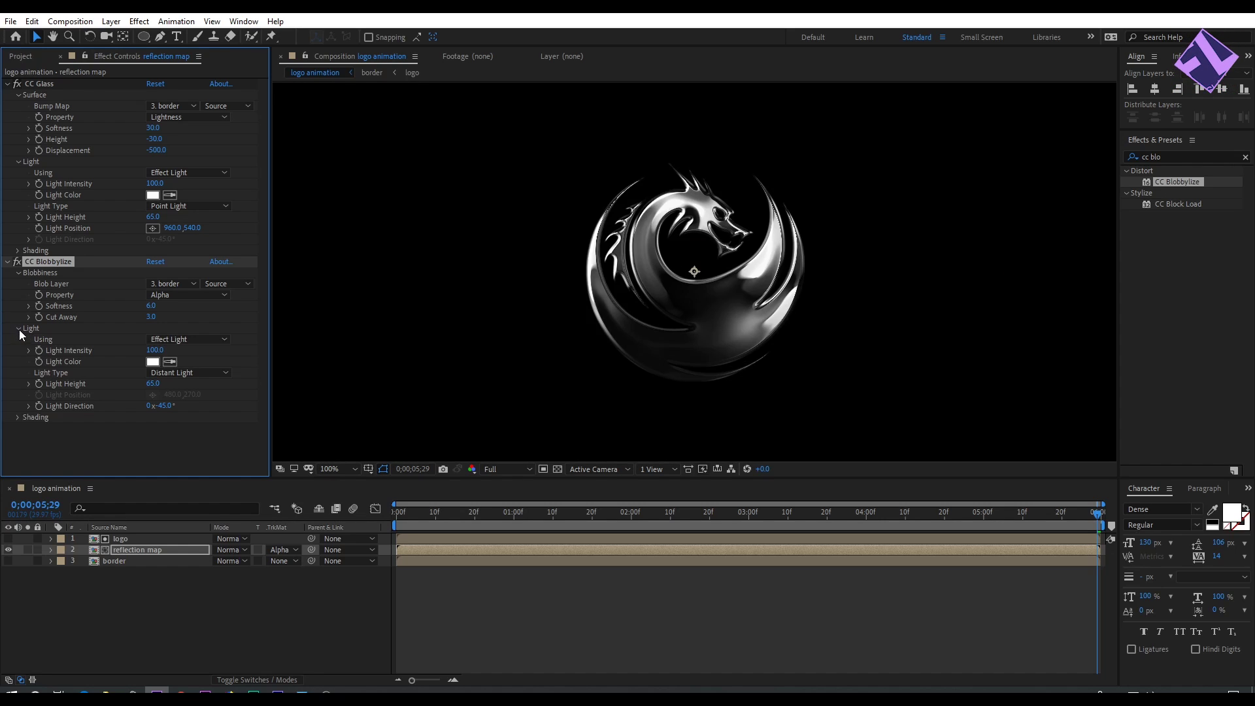
pyautogui.click(168, 374)
pyautogui.click(184, 401)
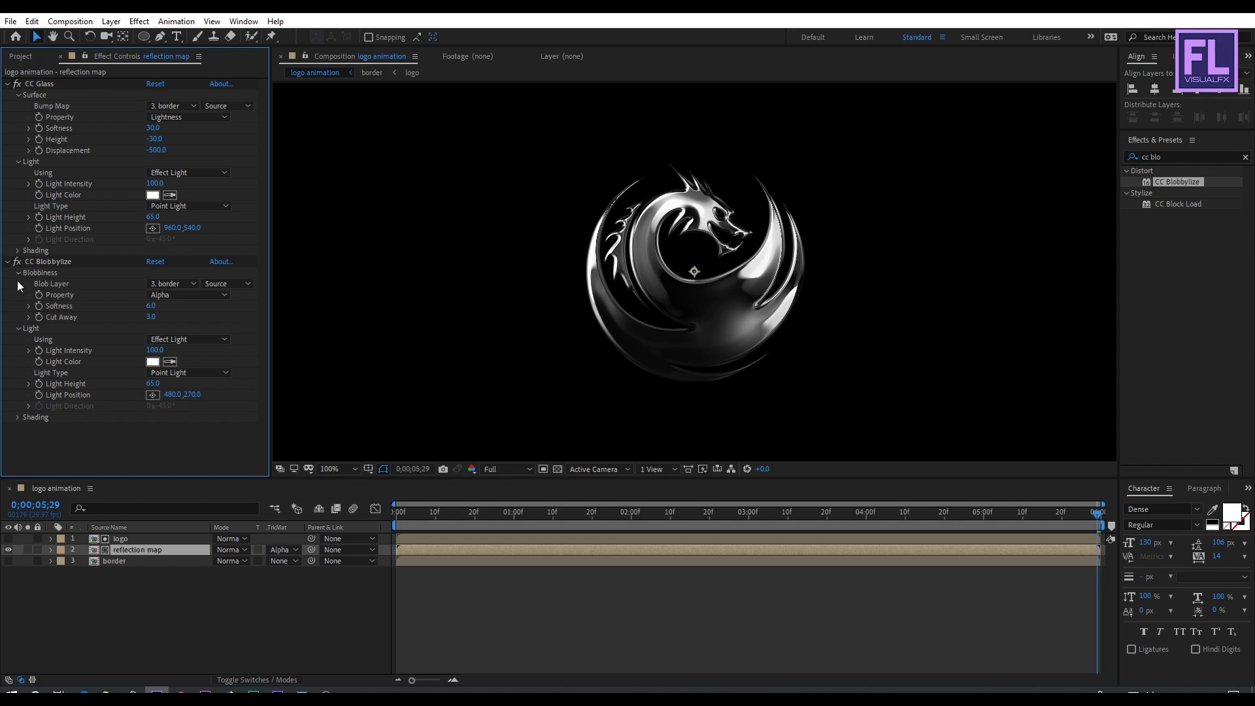
pyautogui.click(7, 262)
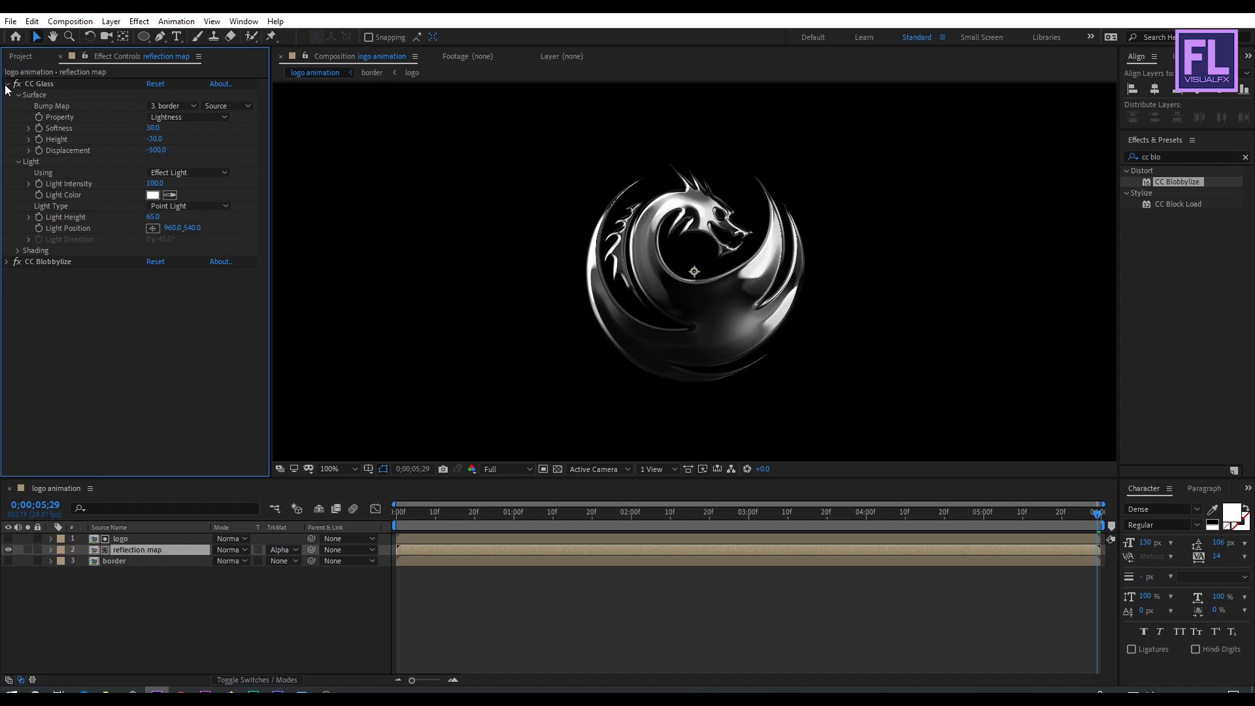
pyautogui.click(6, 85)
pyautogui.press(',')
pyautogui.press(',')
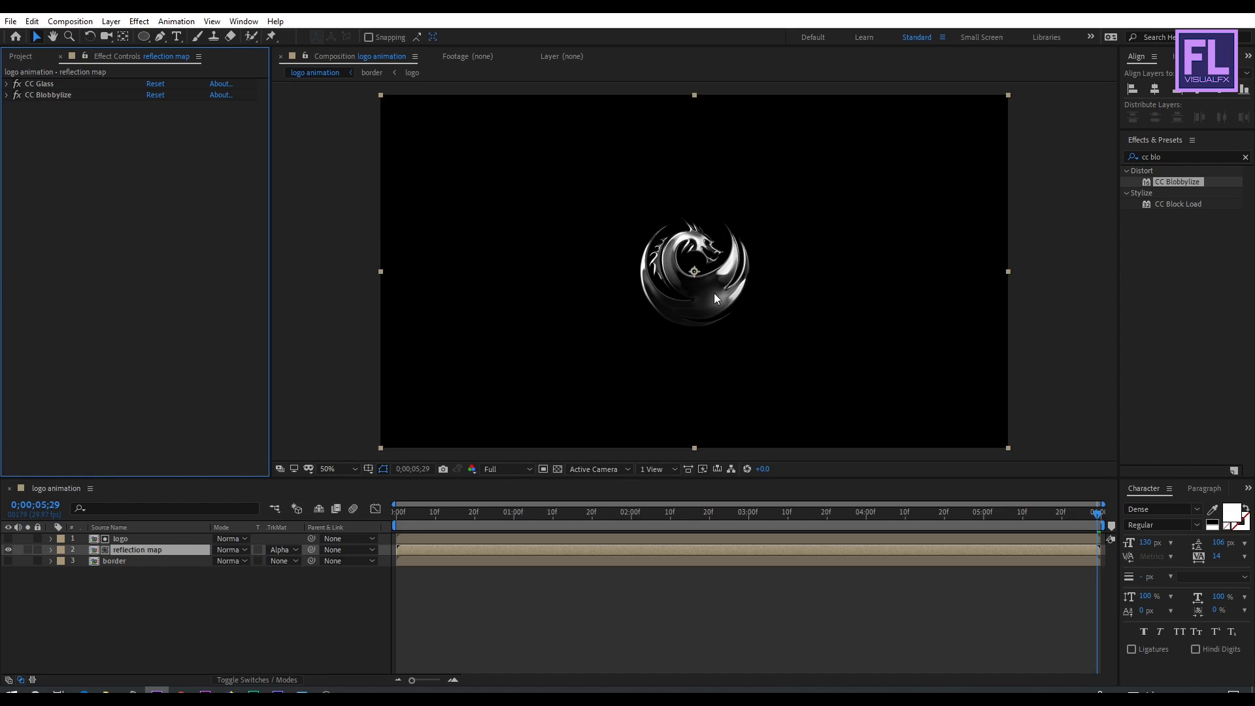
pyautogui.click(1182, 157)
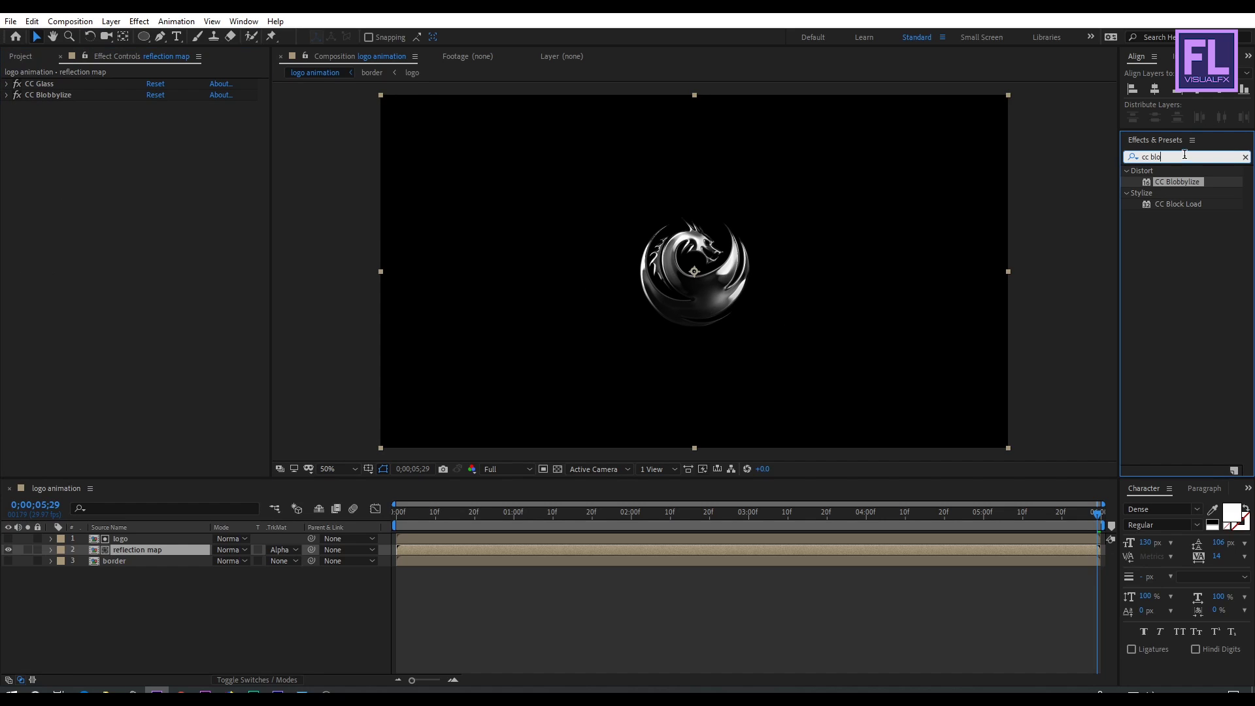
# - Apply Curves to the reflection map, raising the curve to brighten mid-tones and lowering a shadow point
pyautogui.write('curv')
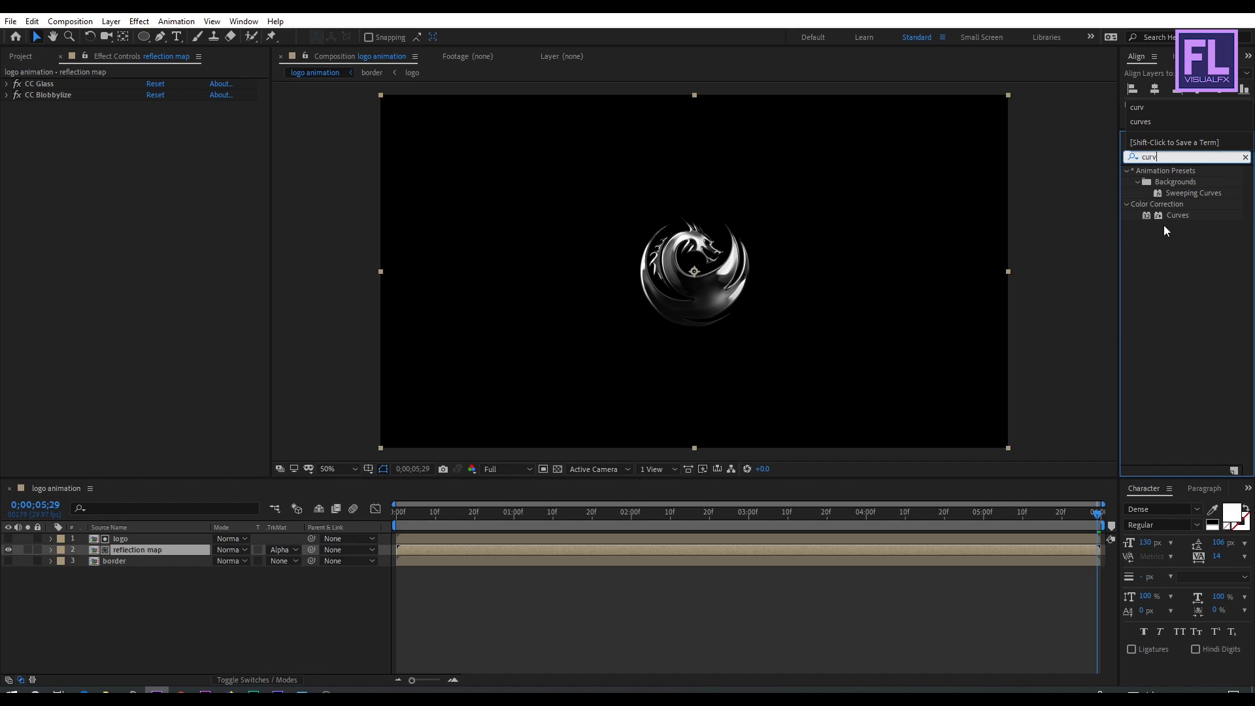
pyautogui.moveTo(1178, 215); pyautogui.dragTo(696, 365)
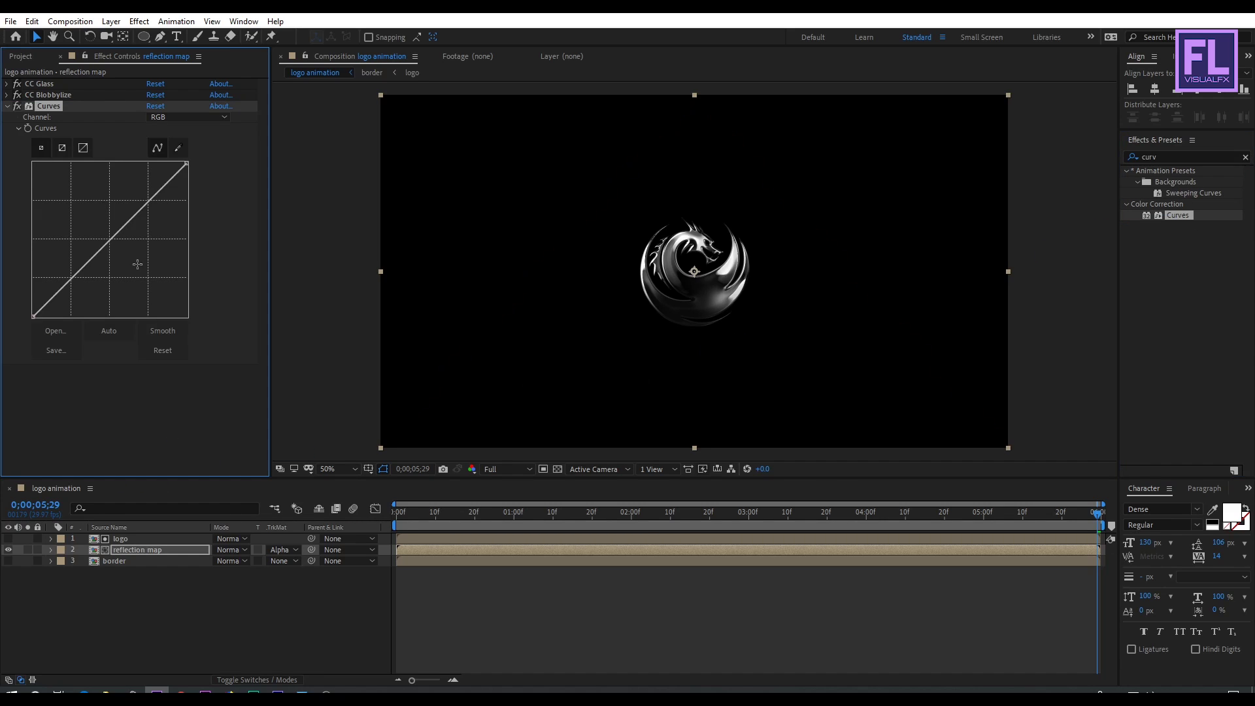
pyautogui.moveTo(138, 214); pyautogui.dragTo(123, 190)
pyautogui.press('.')
pyautogui.press(',')
pyautogui.press('.')
pyautogui.moveTo(70, 254)
pyautogui.mouseDown()
pyautogui.moveTo(78, 272)
pyautogui.moveTo(63, 246)
pyautogui.moveTo(73, 273)
pyautogui.moveTo(69, 257)
pyautogui.mouseUp()
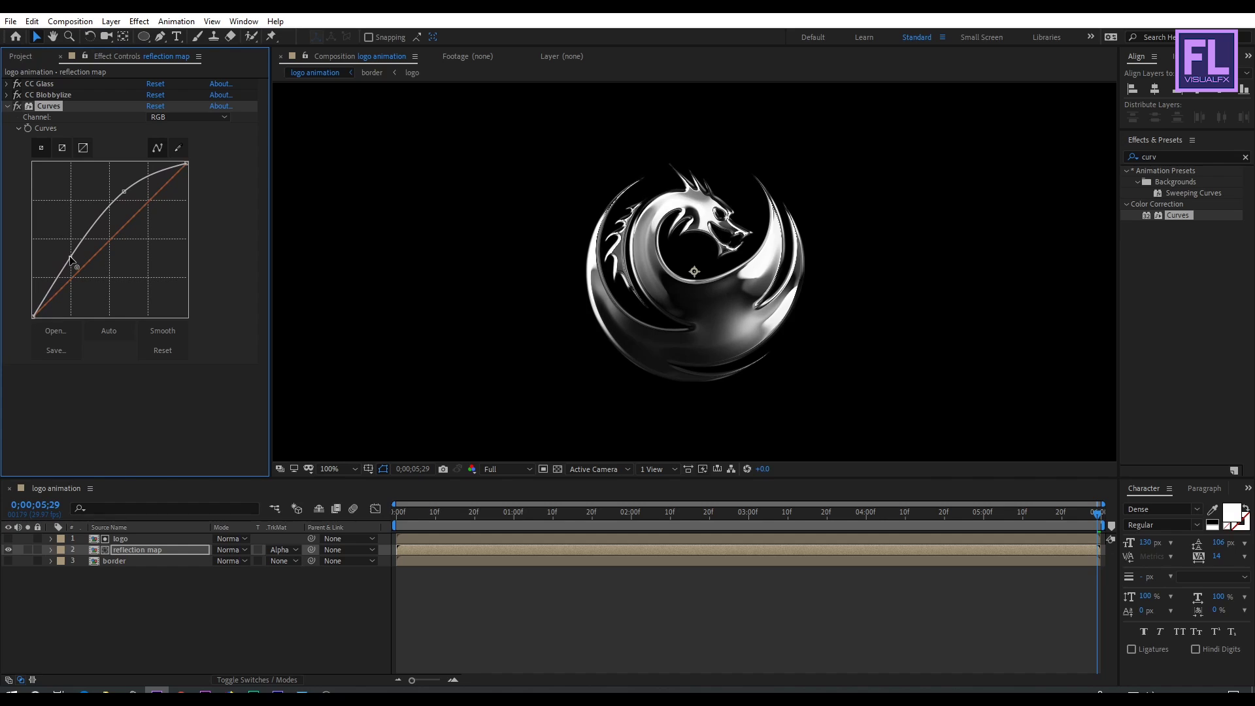
# - Review the brightened logo around frame 2;05 at several zoom levels, then select all three layers
pyautogui.press(',')
pyautogui.click(1075, 269)
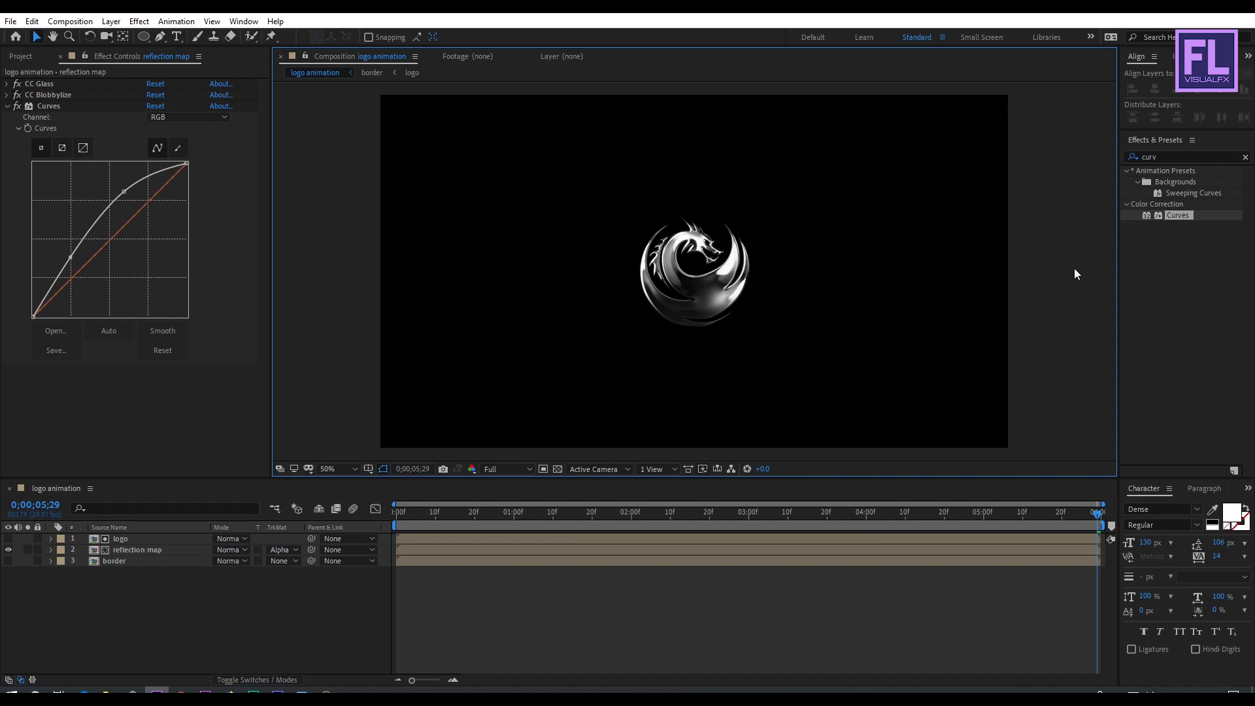
pyautogui.click(661, 515)
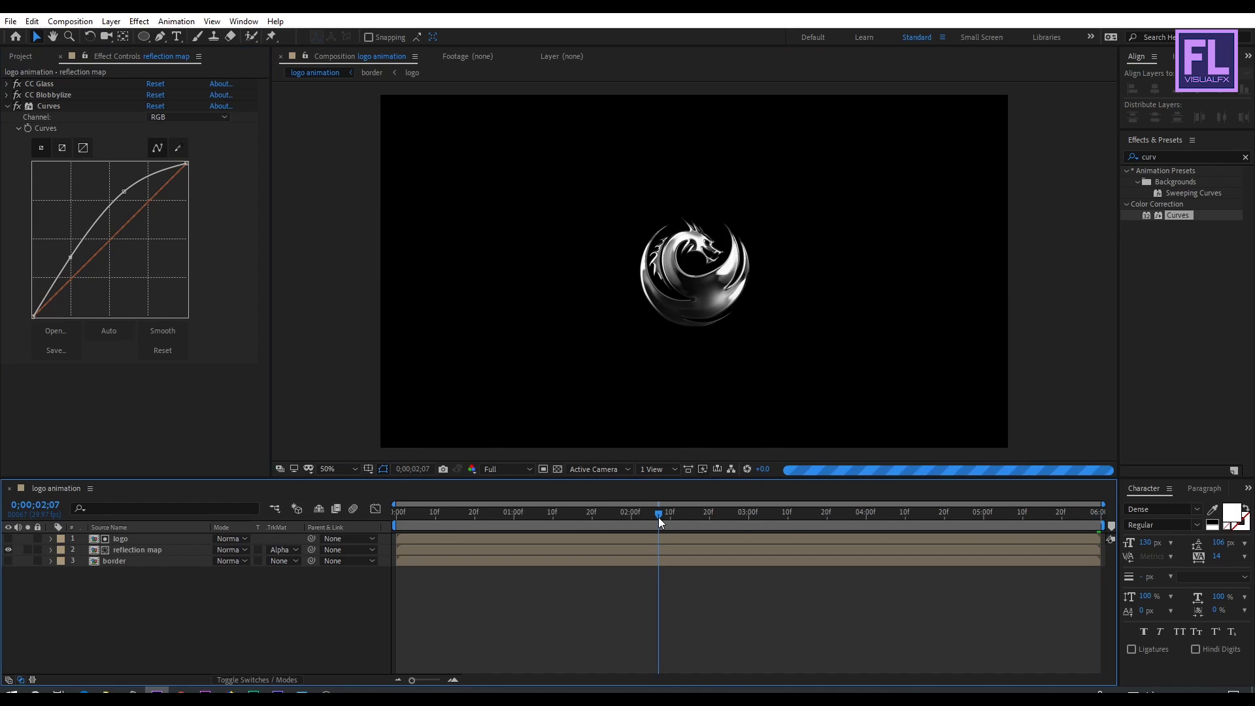
pyautogui.moveTo(658, 517); pyautogui.dragTo(650, 517)
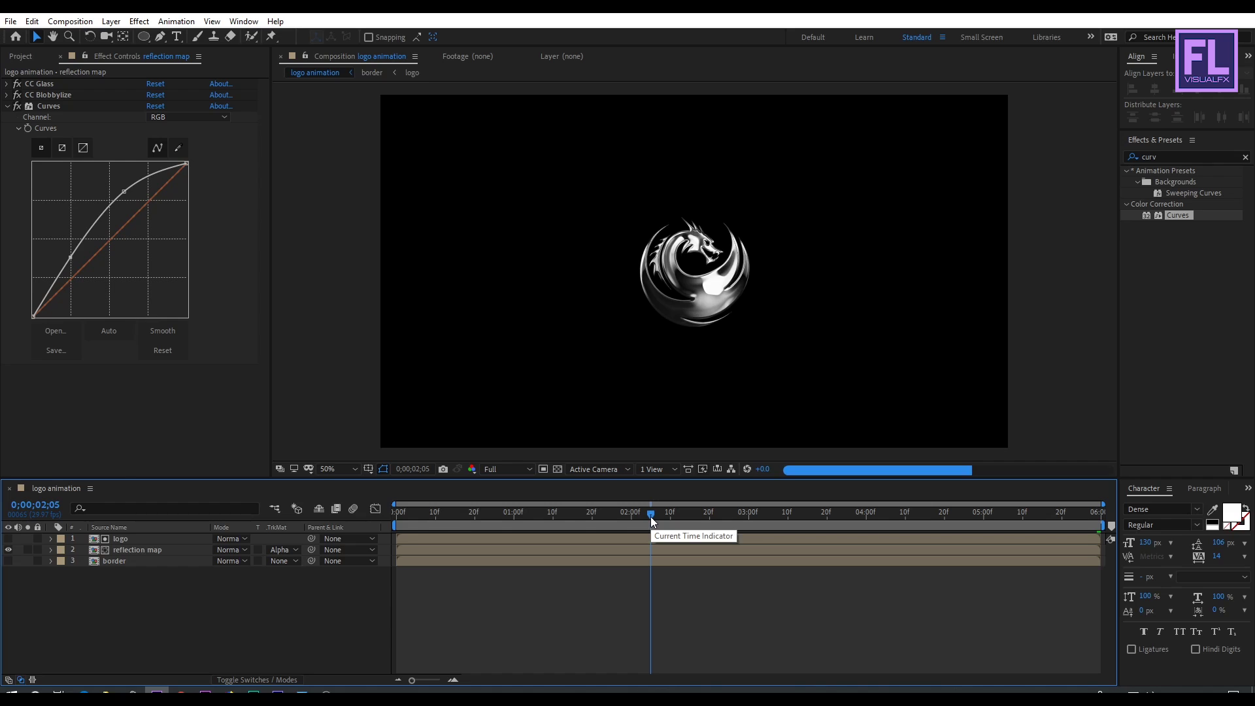
pyautogui.press(',')
pyautogui.click(922, 271)
pyautogui.press('.')
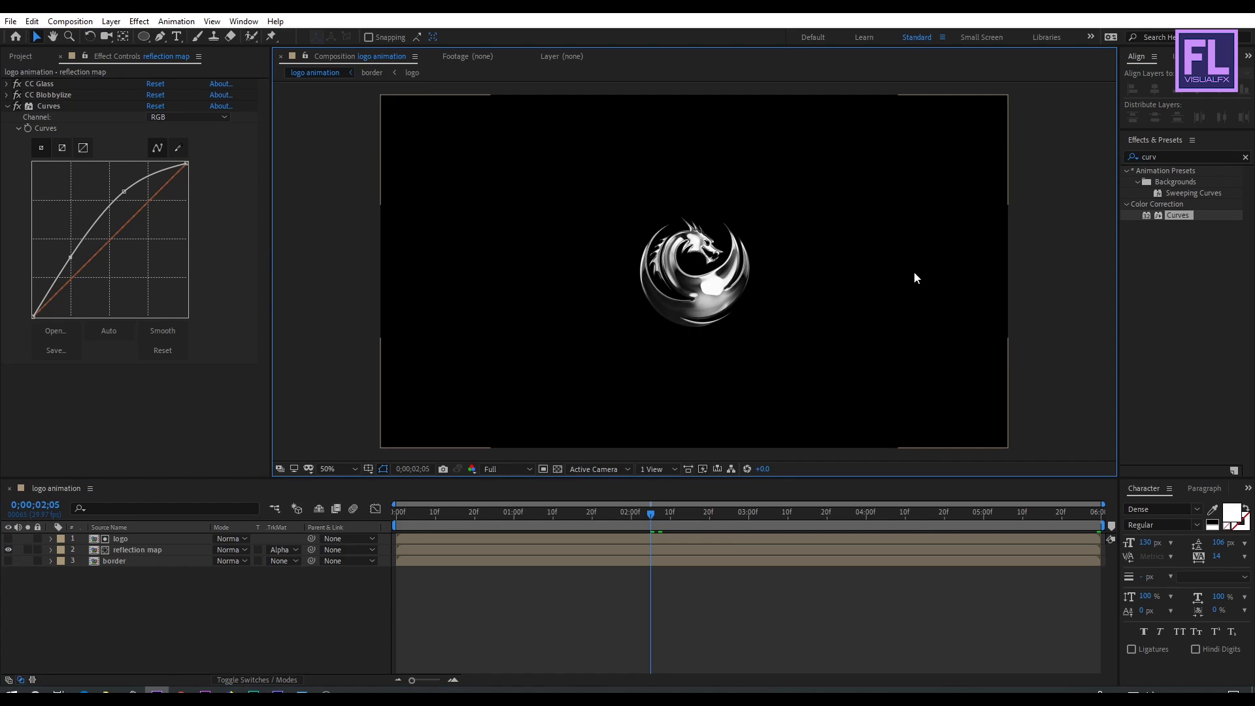
pyautogui.press('.')
pyautogui.press(',')
pyautogui.moveTo(97, 607); pyautogui.dragTo(141, 540)
# - Pre-compose the three selected layers into 'Metal logo', moving all attributes
pyautogui.rightClick(141, 539)
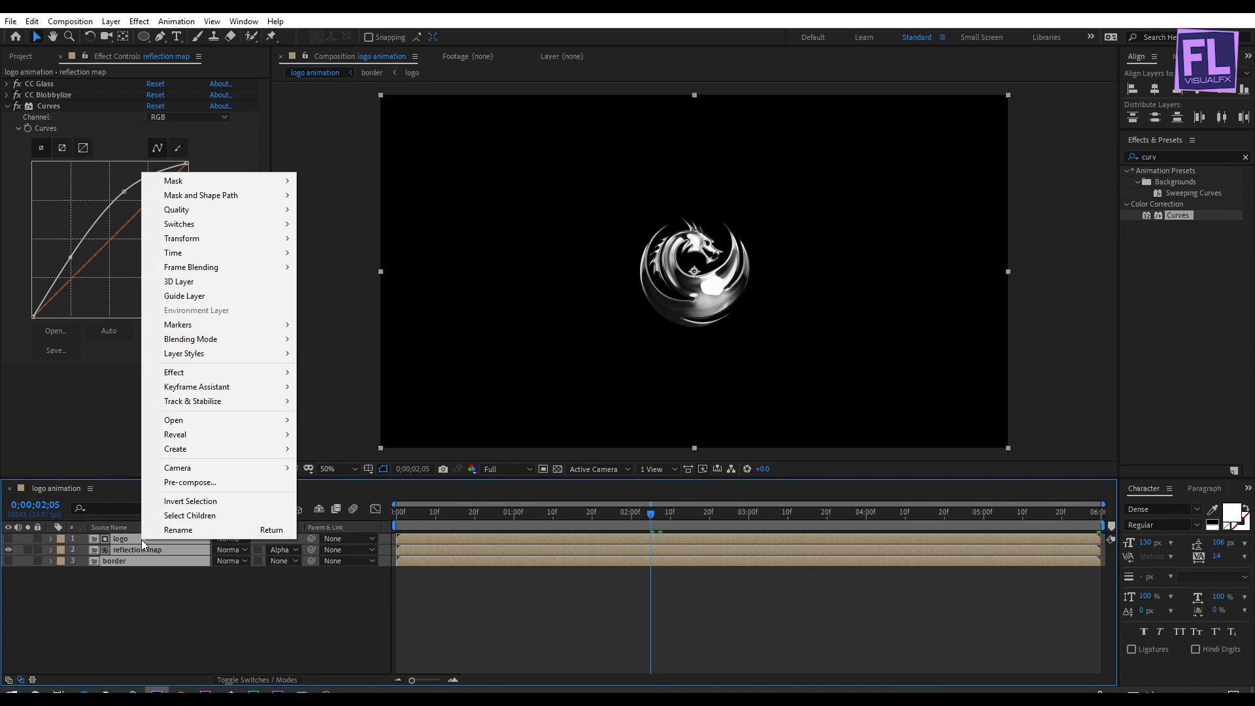
pyautogui.click(208, 483)
pyautogui.write('Me')
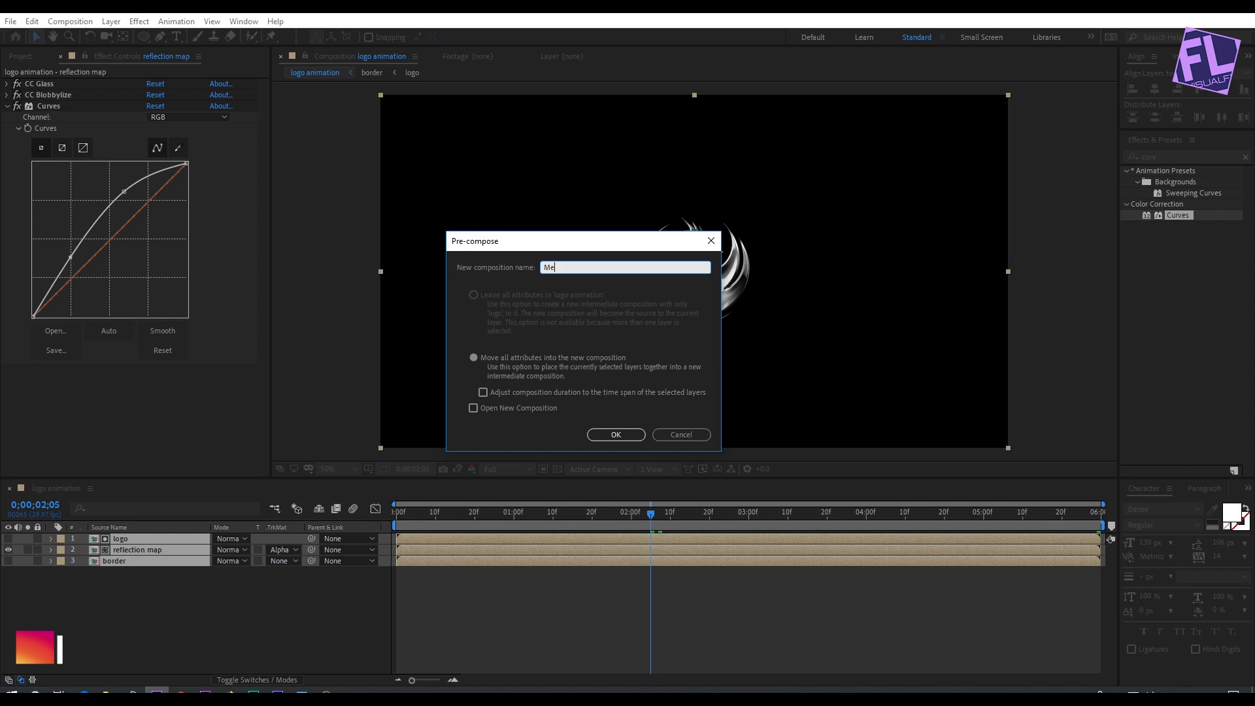
pyautogui.write('tal')
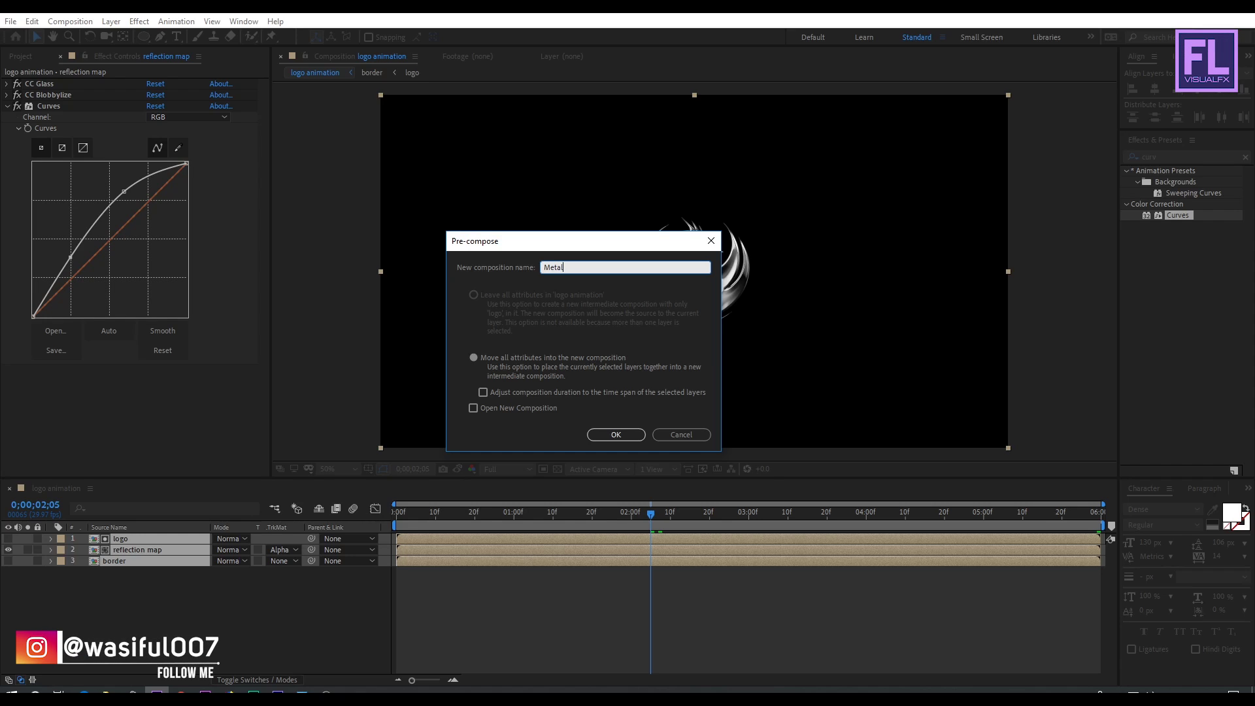
pyautogui.write(' logo')
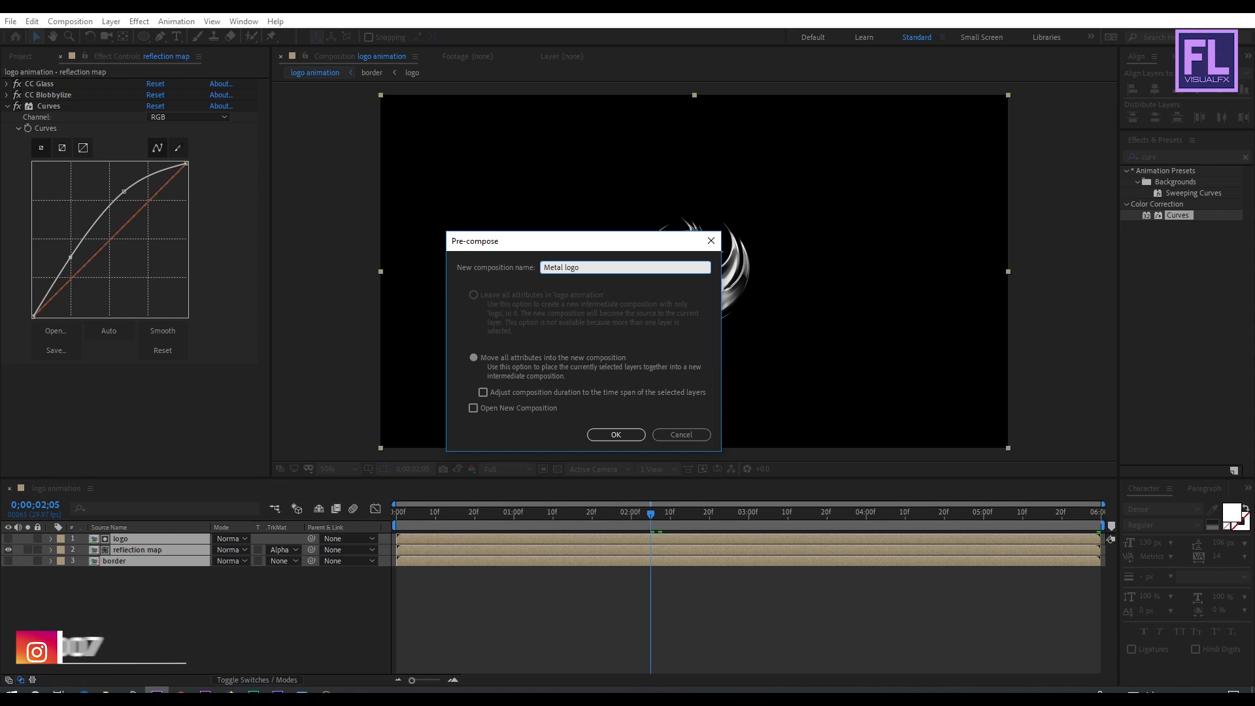
pyautogui.click(629, 436)
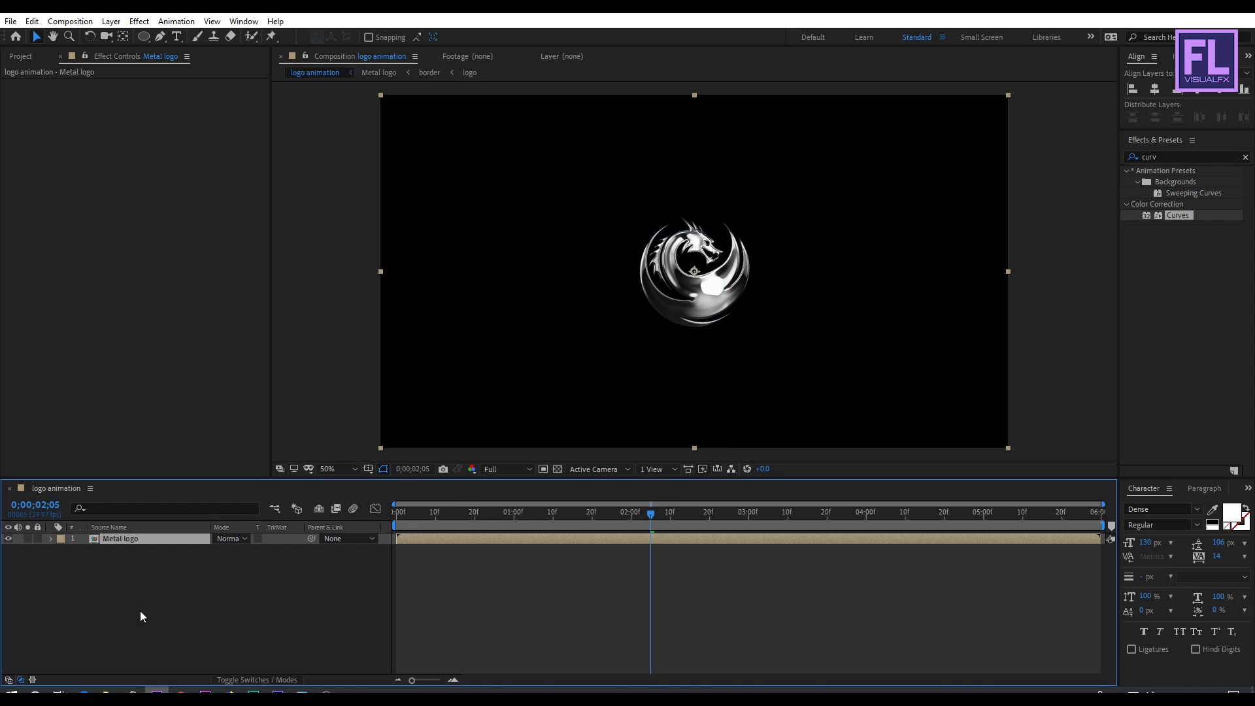
# - Keyframe the Metal logo's Scale at 100% on 0;00 and 115% on the last frame
pyautogui.moveTo(483, 515); pyautogui.dragTo(382, 526)
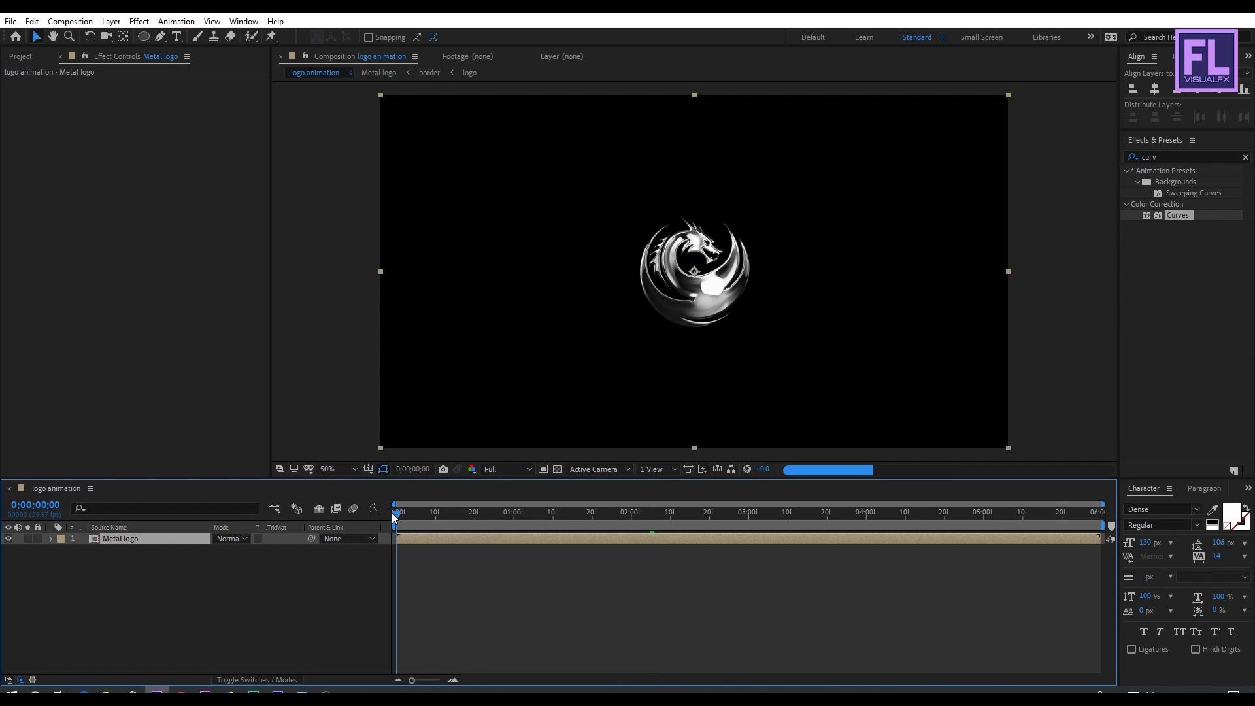
pyautogui.press('s')
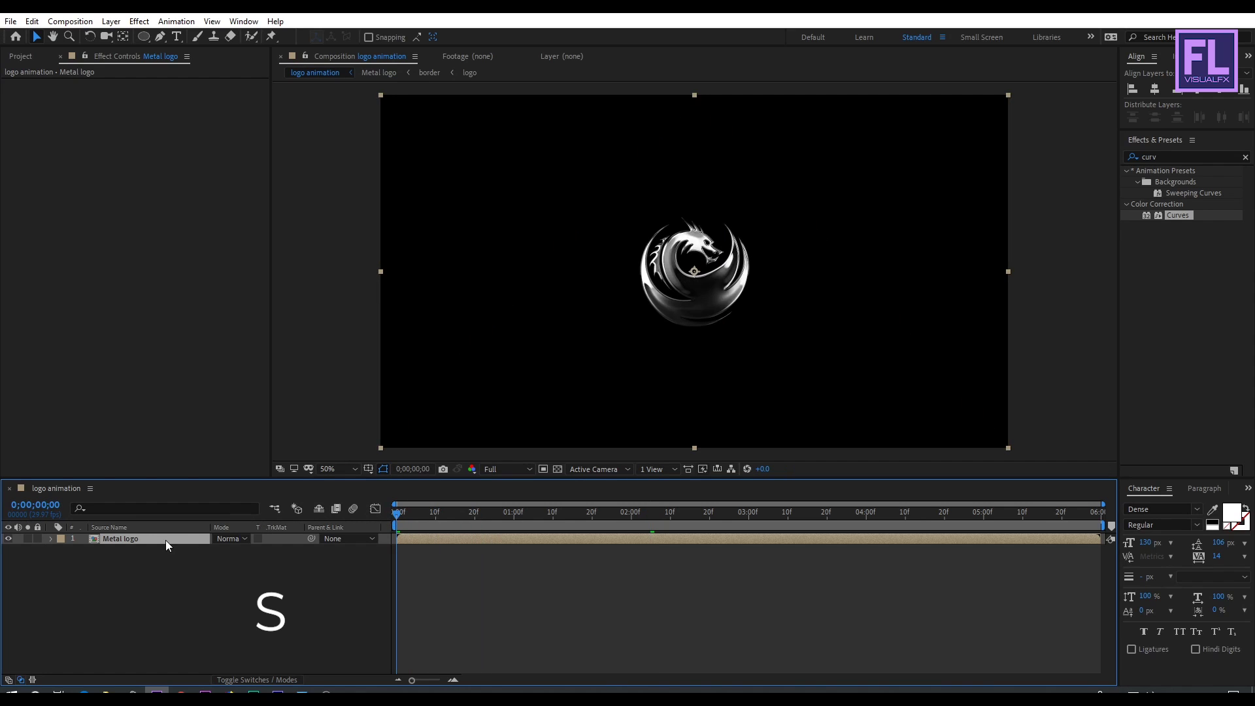
pyautogui.click(83, 550)
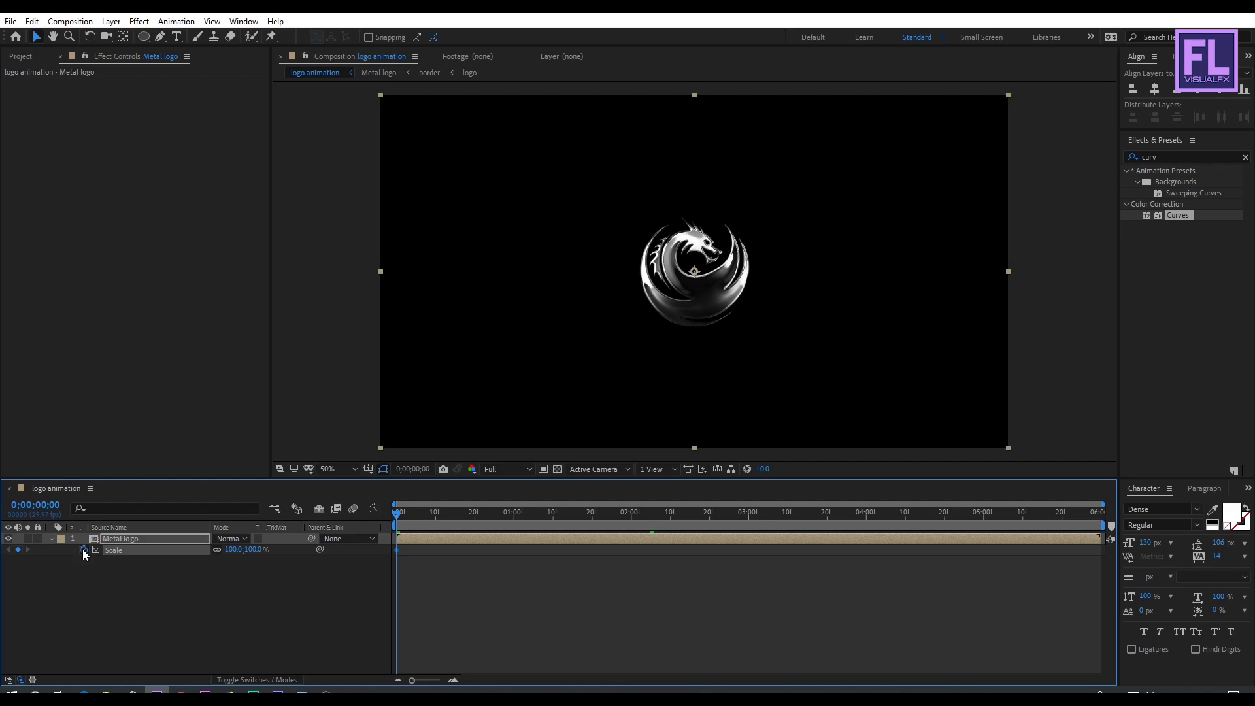
pyautogui.moveTo(412, 518); pyautogui.dragTo(1075, 520)
pyautogui.click(233, 550)
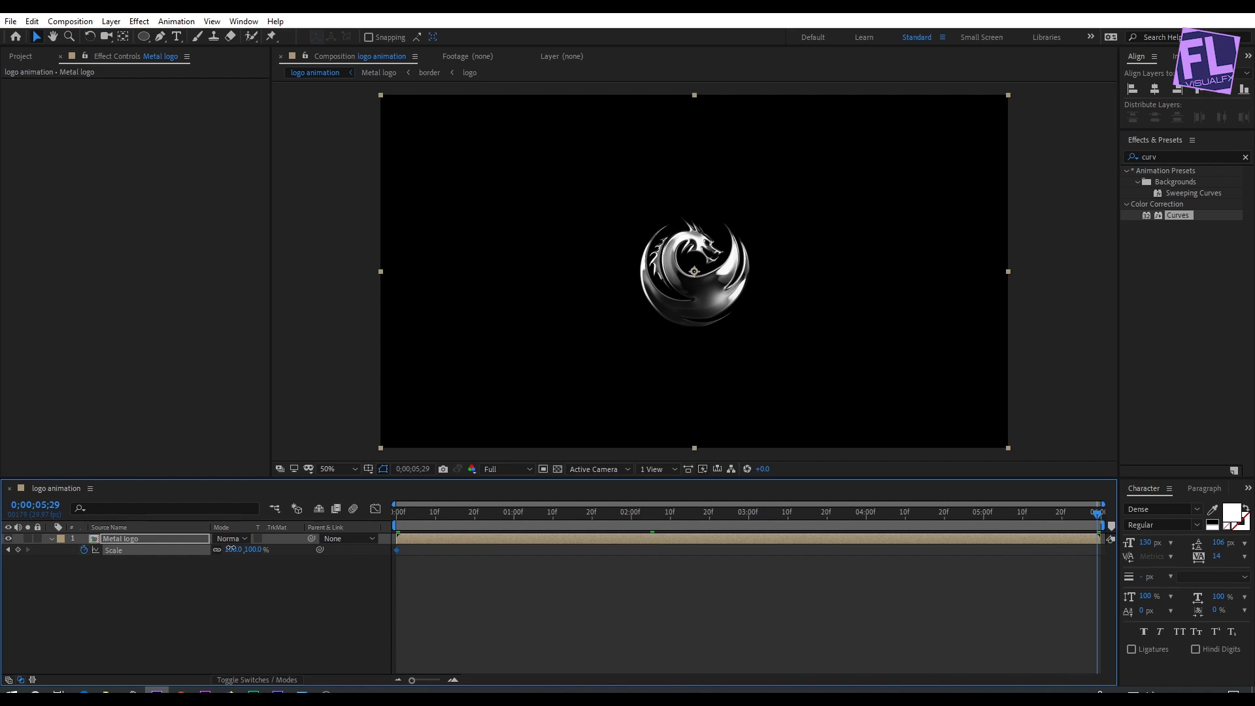
pyautogui.write('110')
pyautogui.press('Return')
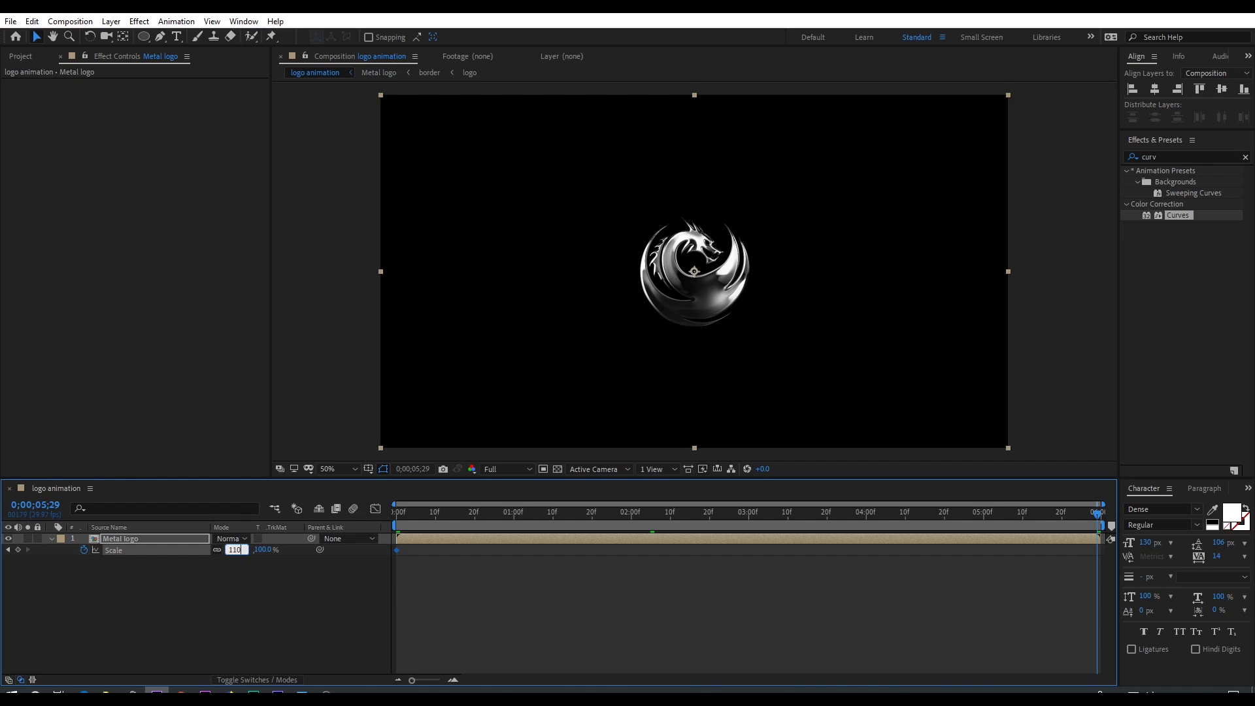
pyautogui.click(234, 551)
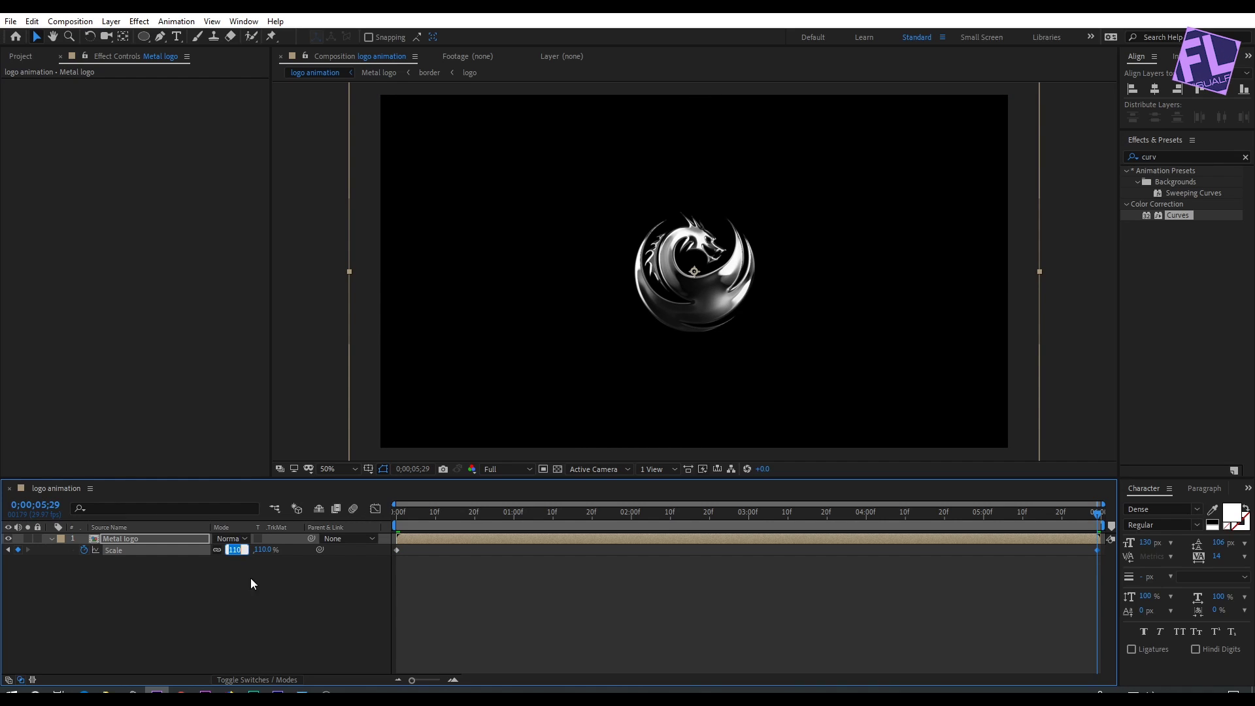
pyautogui.write('115')
pyautogui.press('Return')
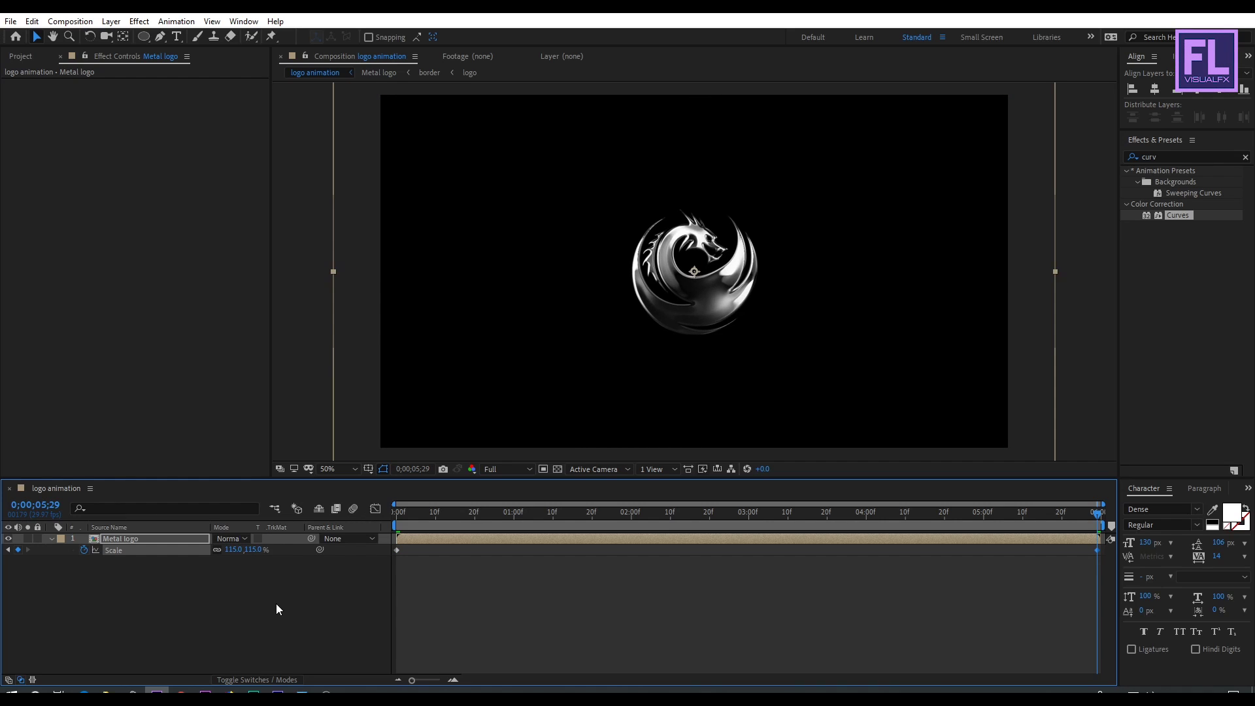
# - Check the scale growth at earlier frames and collapse the layer's Scale property
pyautogui.moveTo(535, 512); pyautogui.dragTo(497, 510)
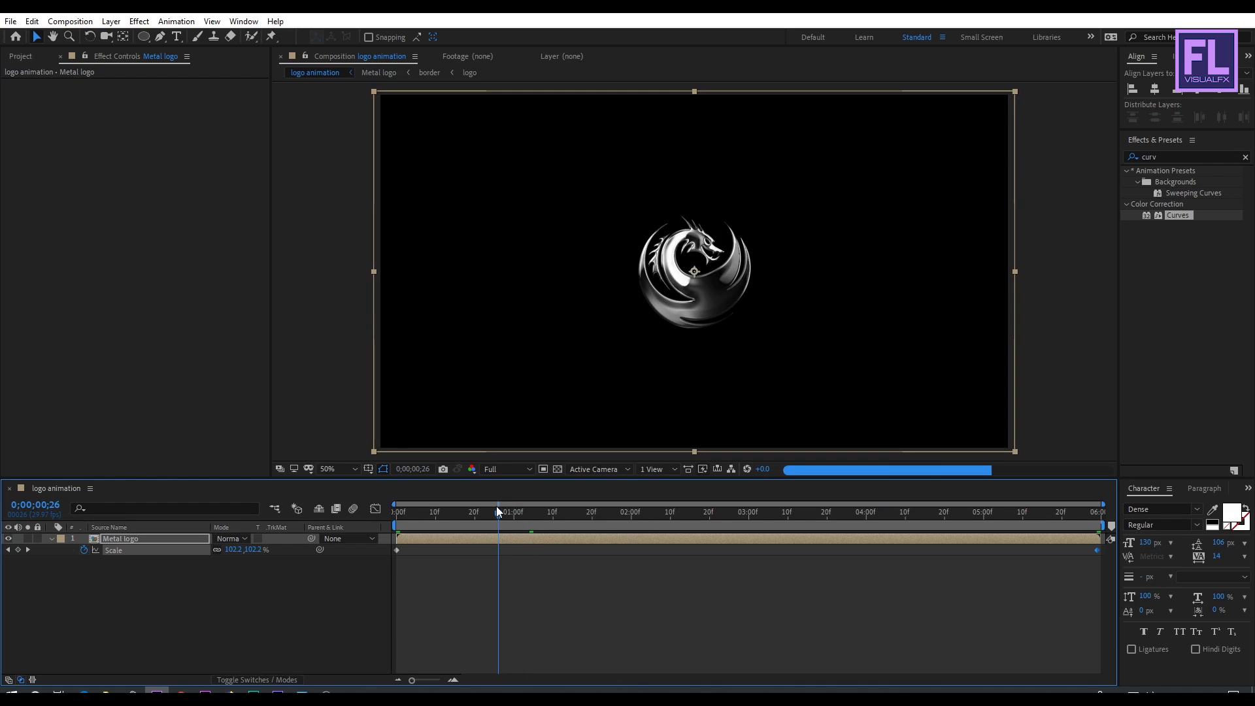
pyautogui.click(265, 594)
pyautogui.click(52, 538)
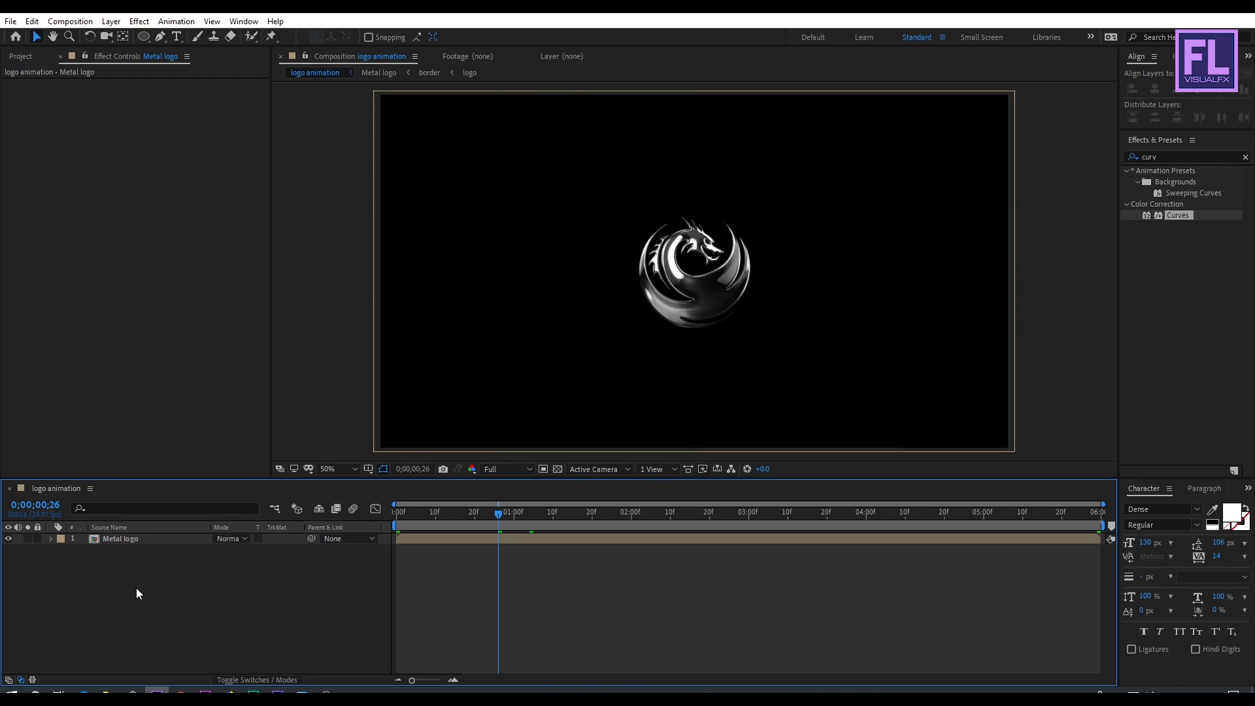
pyautogui.click(626, 513)
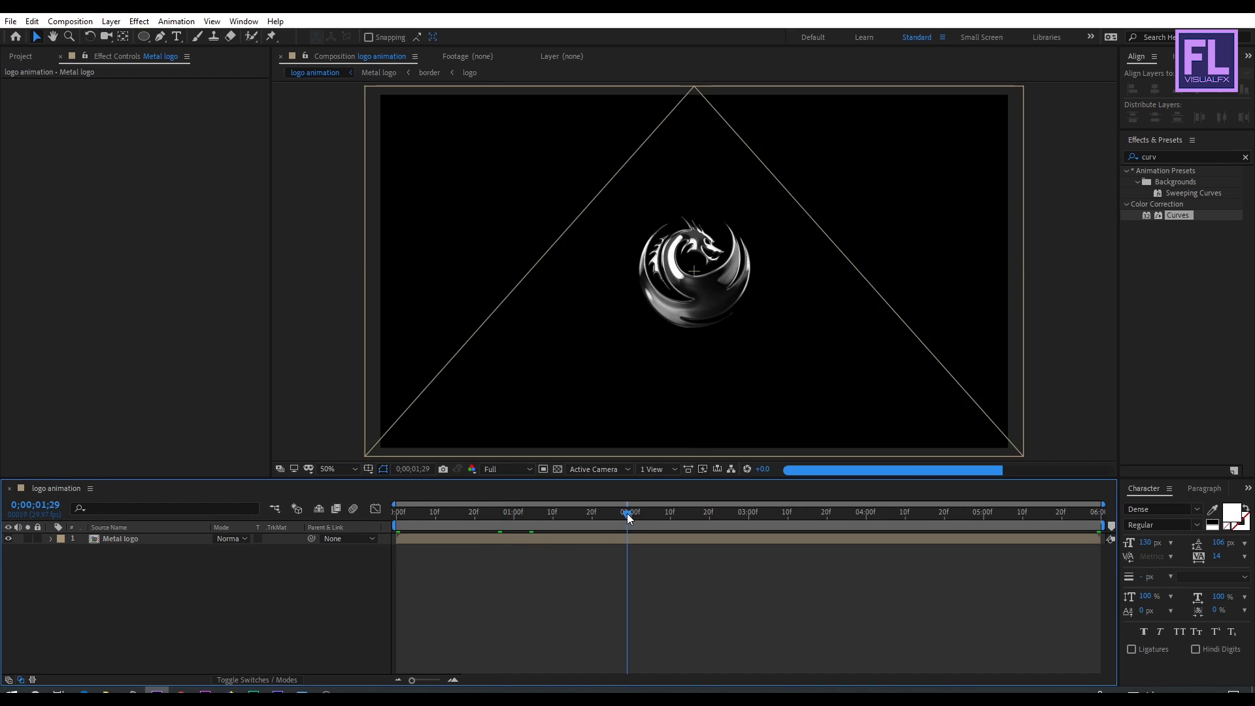
pyautogui.click(31, 58)
# - Add the lightning ground footage to the comp, scale it to about 60%, and shift it slightly right and down
pyautogui.click(73, 201)
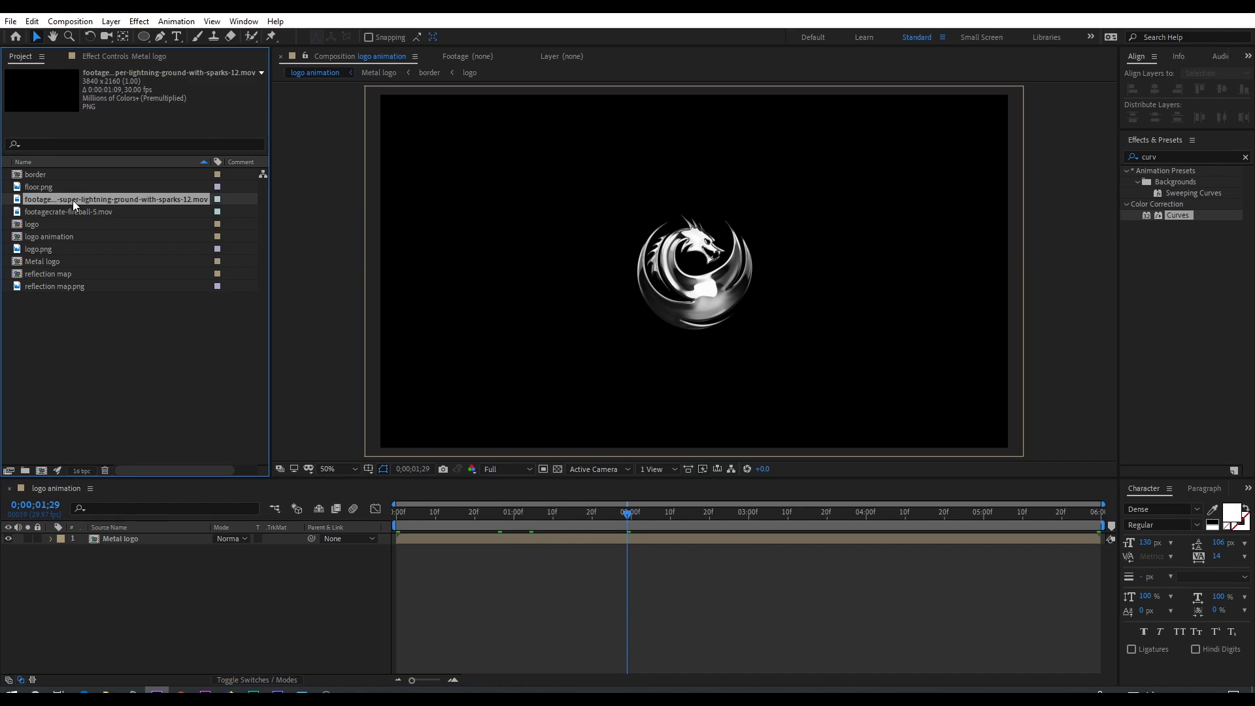
pyautogui.moveTo(70, 199); pyautogui.dragTo(132, 535)
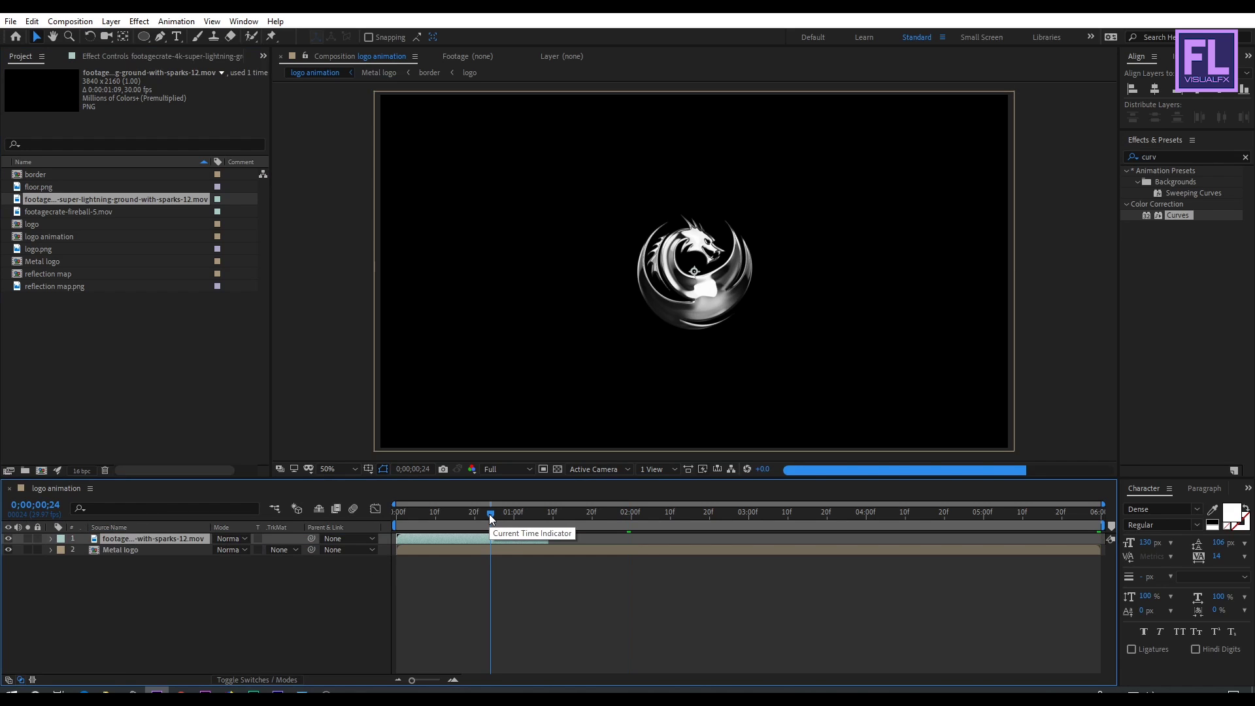
pyautogui.moveTo(490, 515); pyautogui.dragTo(448, 507)
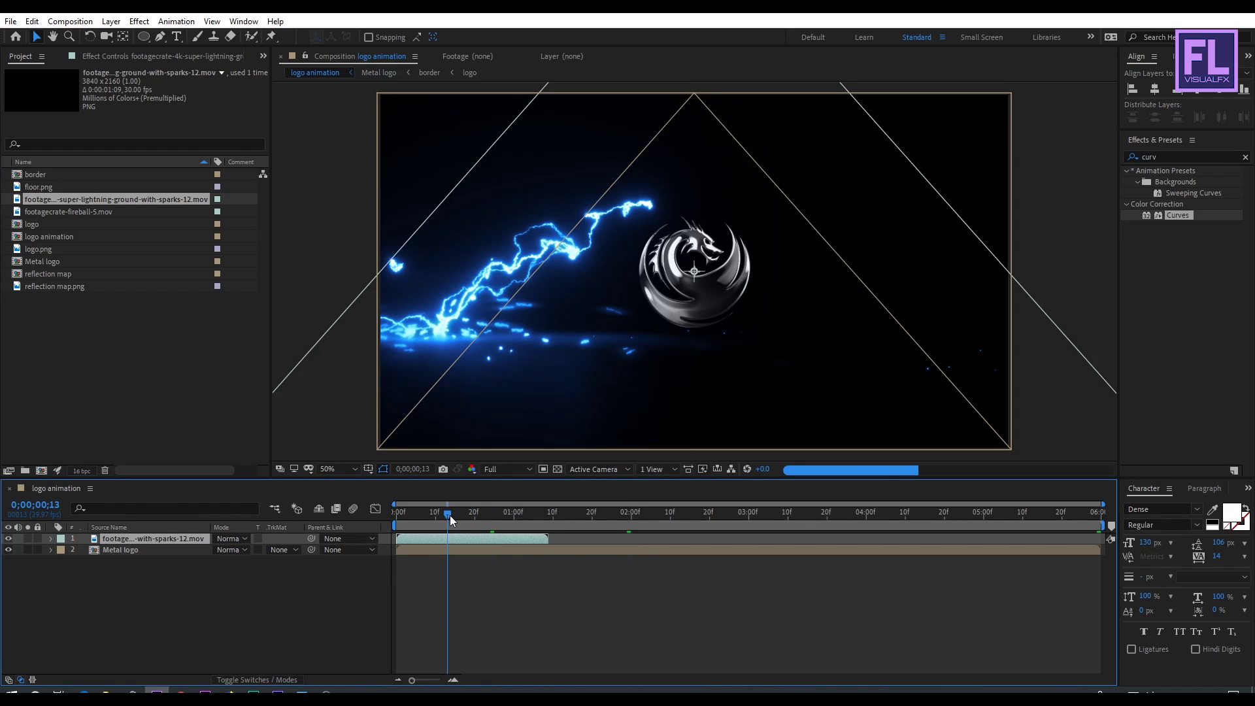
pyautogui.press('s')
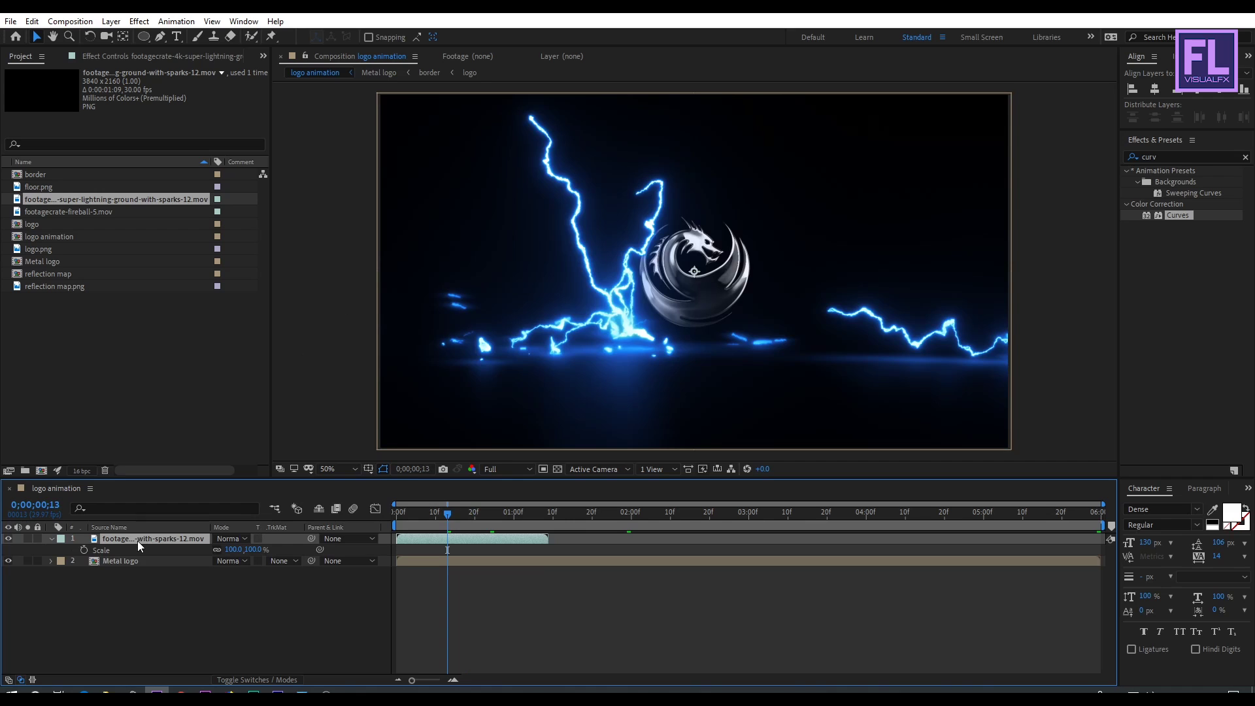
pyautogui.moveTo(228, 550); pyautogui.dragTo(205, 550)
pyautogui.moveTo(750, 283); pyautogui.dragTo(760, 295)
# - Scrub to around frame 20 and play a half-resolution preview of the lightning strike
pyautogui.moveTo(431, 516); pyautogui.dragTo(420, 519)
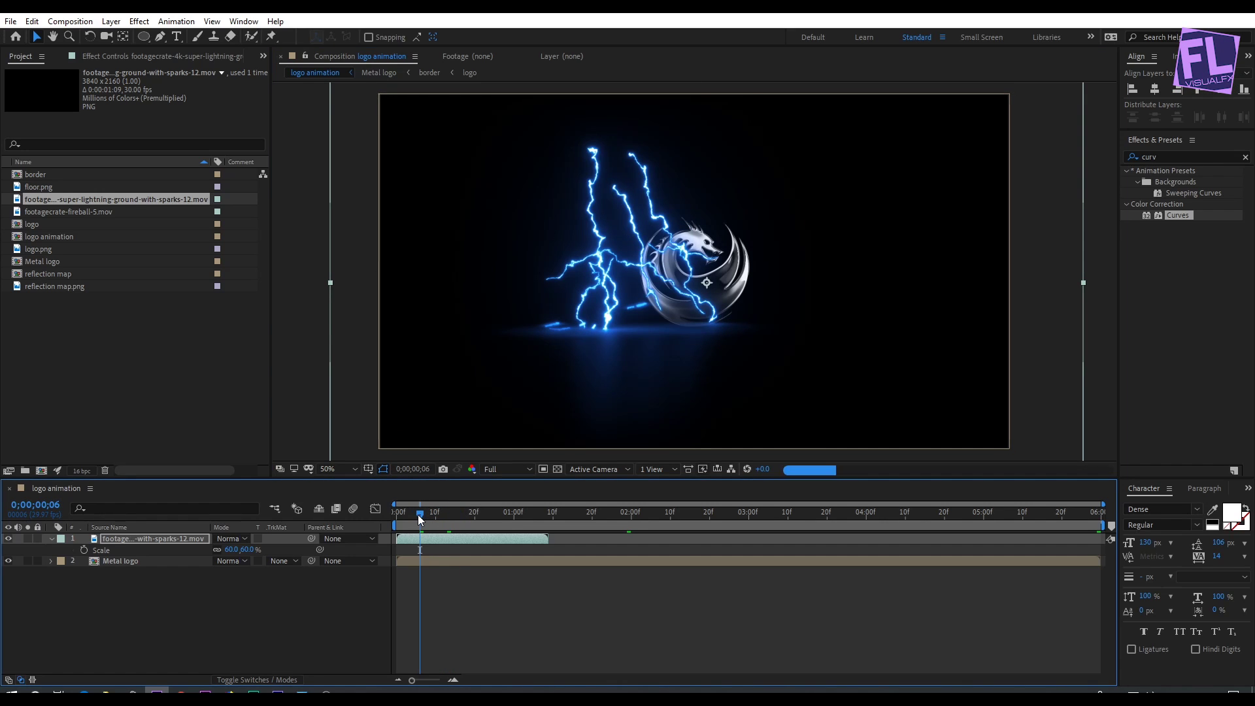
pyautogui.click(791, 281)
pyautogui.click(425, 519)
pyautogui.moveTo(425, 519); pyautogui.dragTo(503, 516)
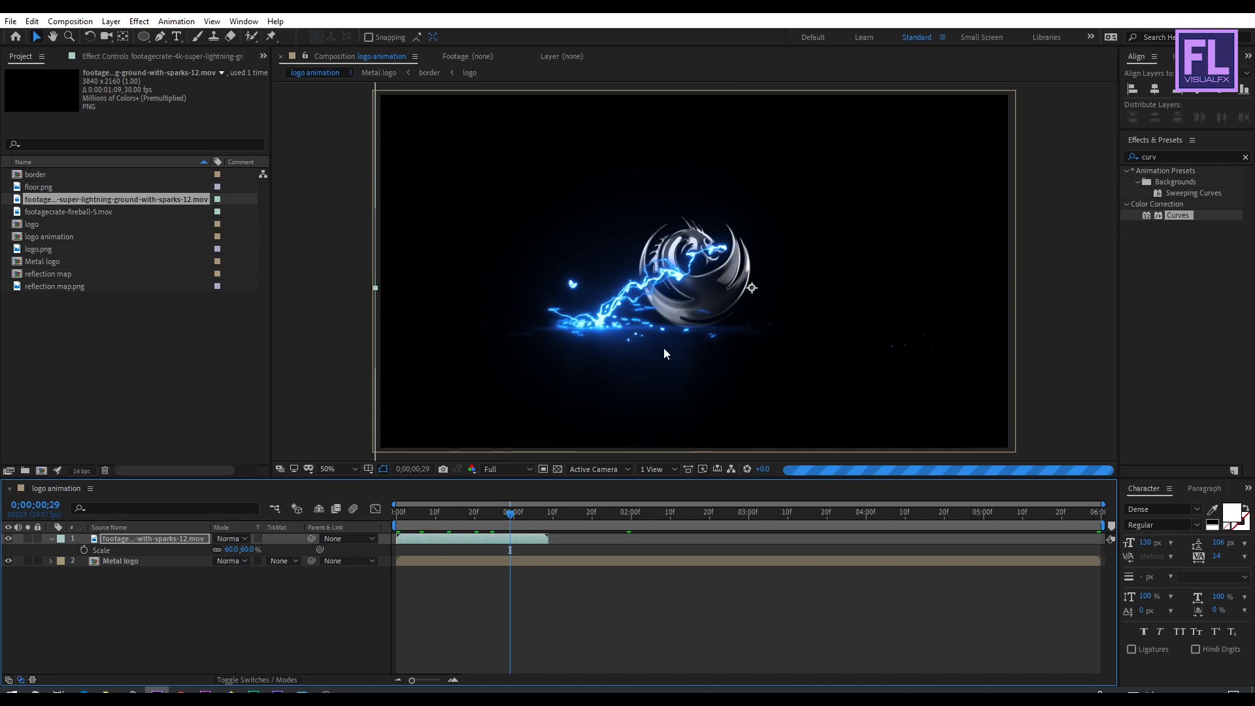
pyautogui.click(507, 469)
pyautogui.click(510, 520)
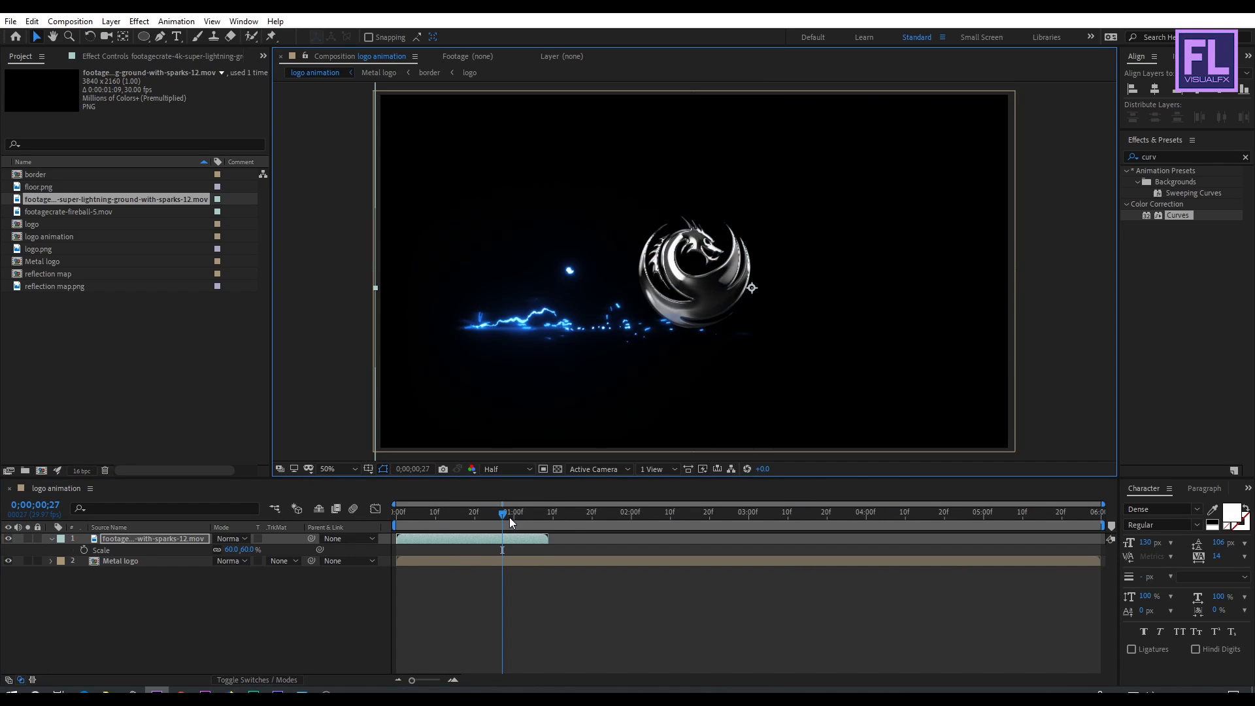
pyautogui.click(378, 555)
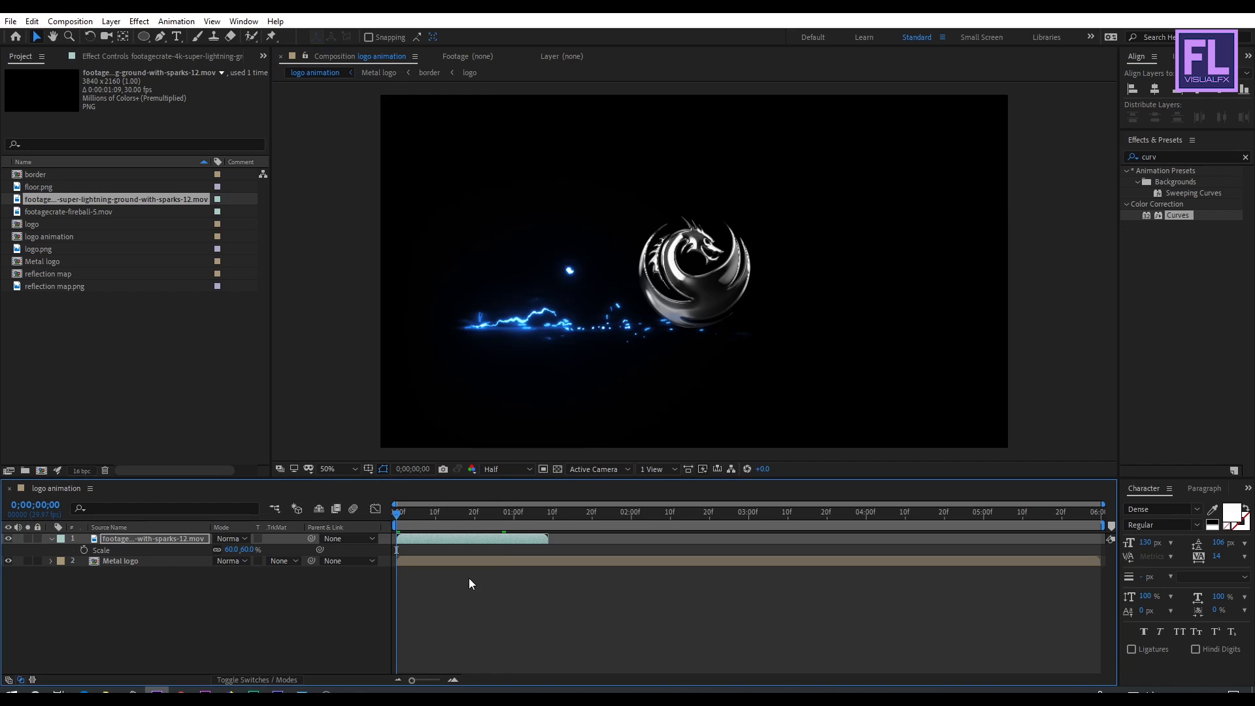
pyautogui.press('space')
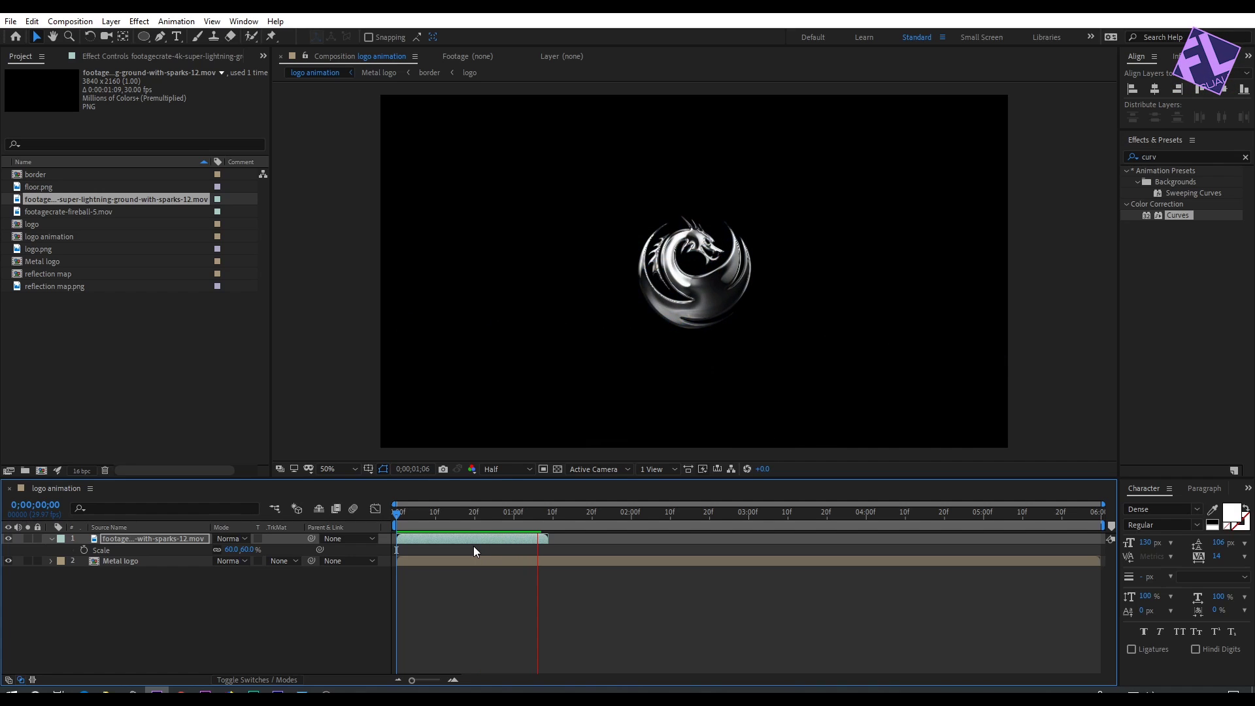
# - At frame 8, nudge the lightning footage with Shift+arrow keys, then collapse its layer
pyautogui.moveTo(531, 521); pyautogui.dragTo(429, 548)
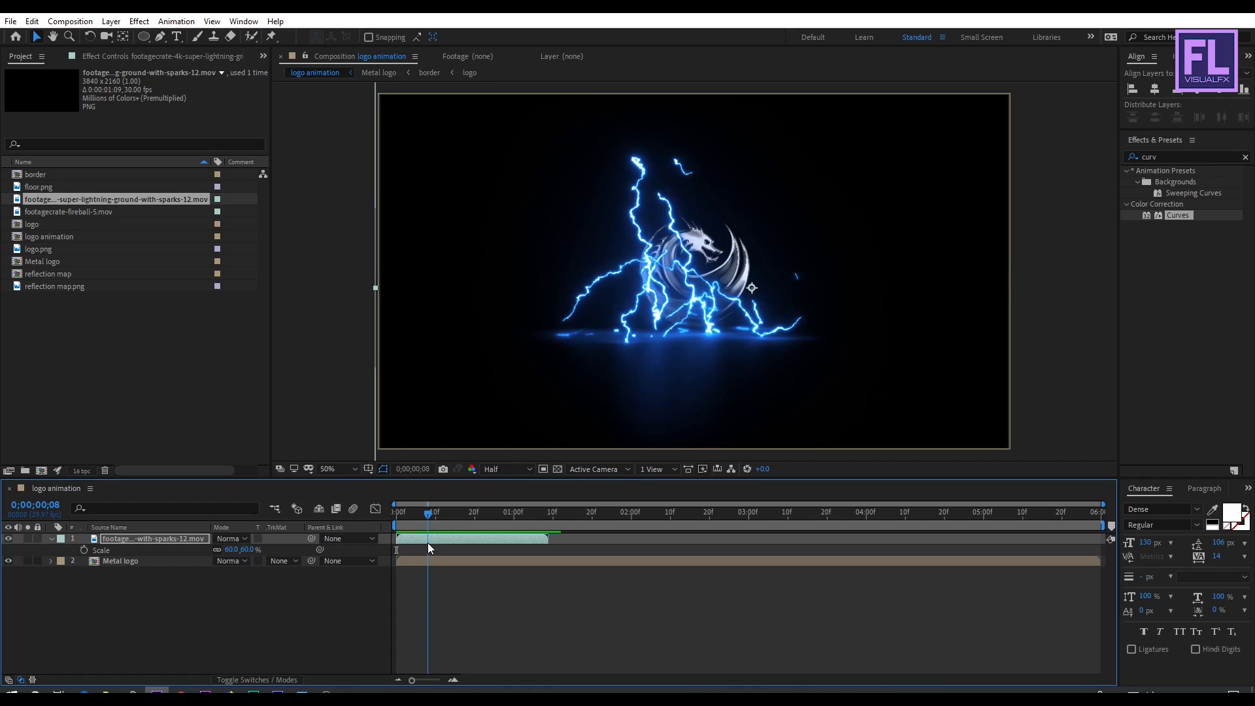
pyautogui.click(695, 280)
pyautogui.hotkey('shift', 'Right')
pyautogui.hotkey('shift', 'Right')
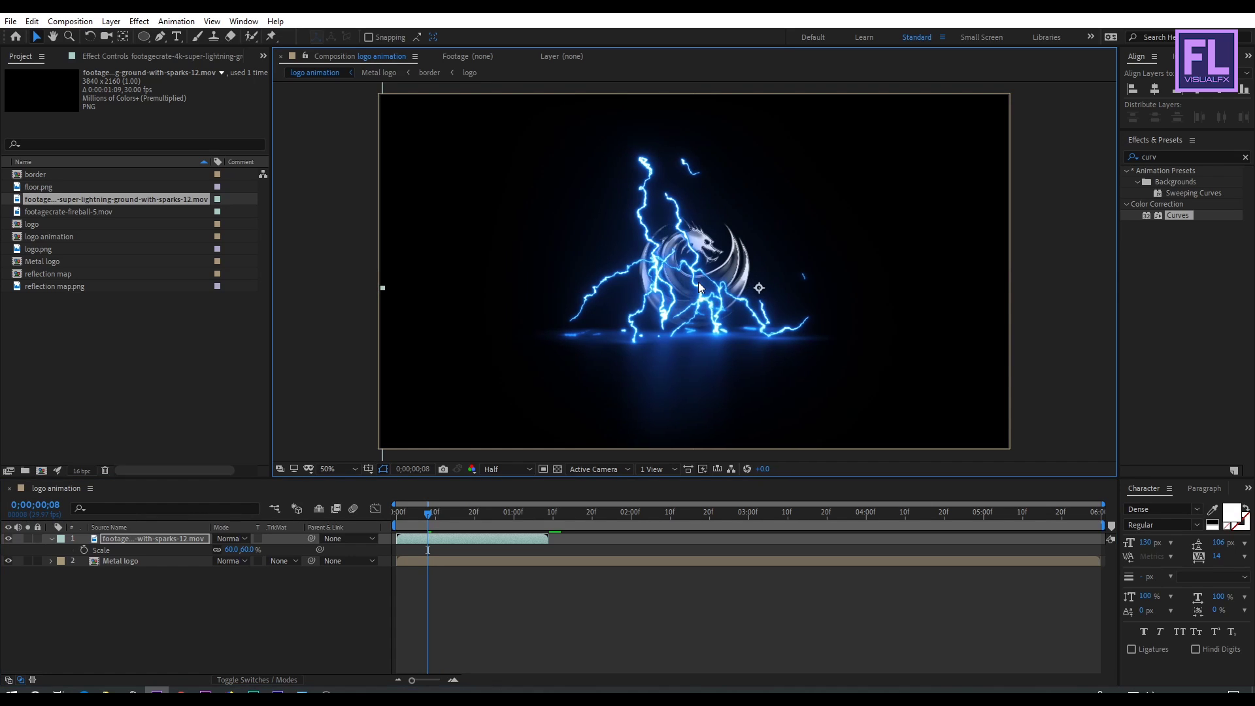
pyautogui.hotkey('shift', 'Left')
pyautogui.click(169, 599)
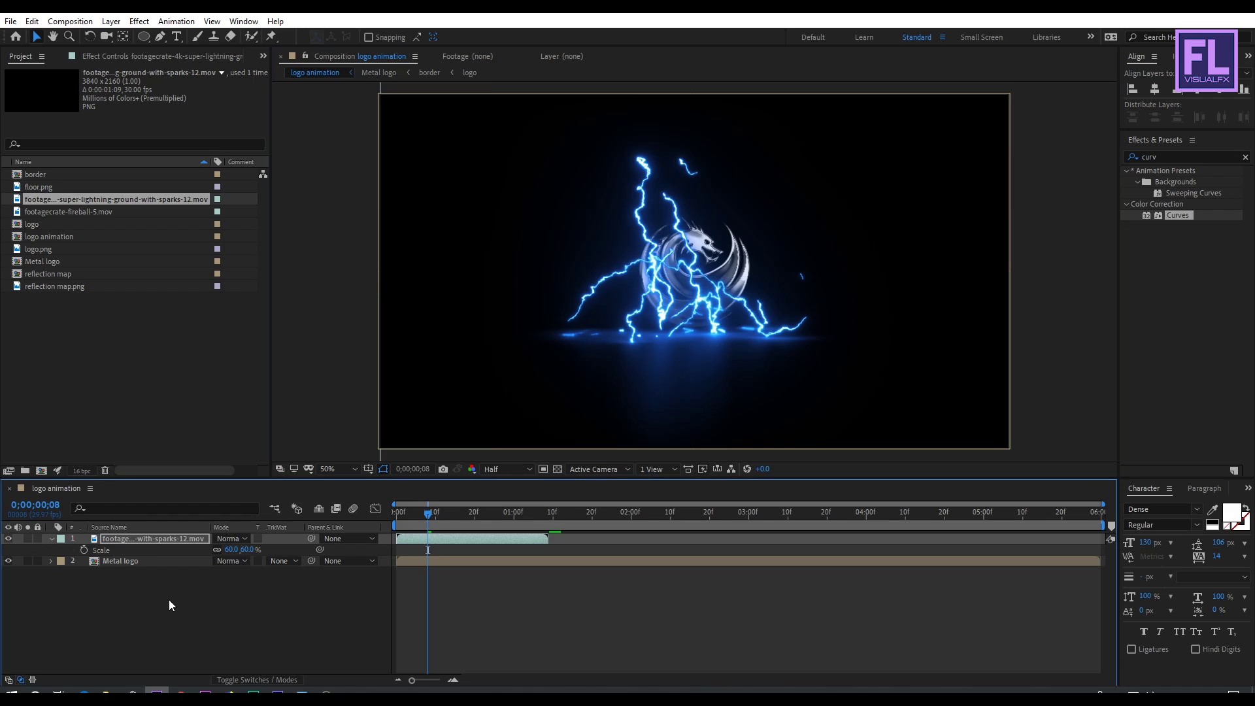
pyautogui.click(52, 540)
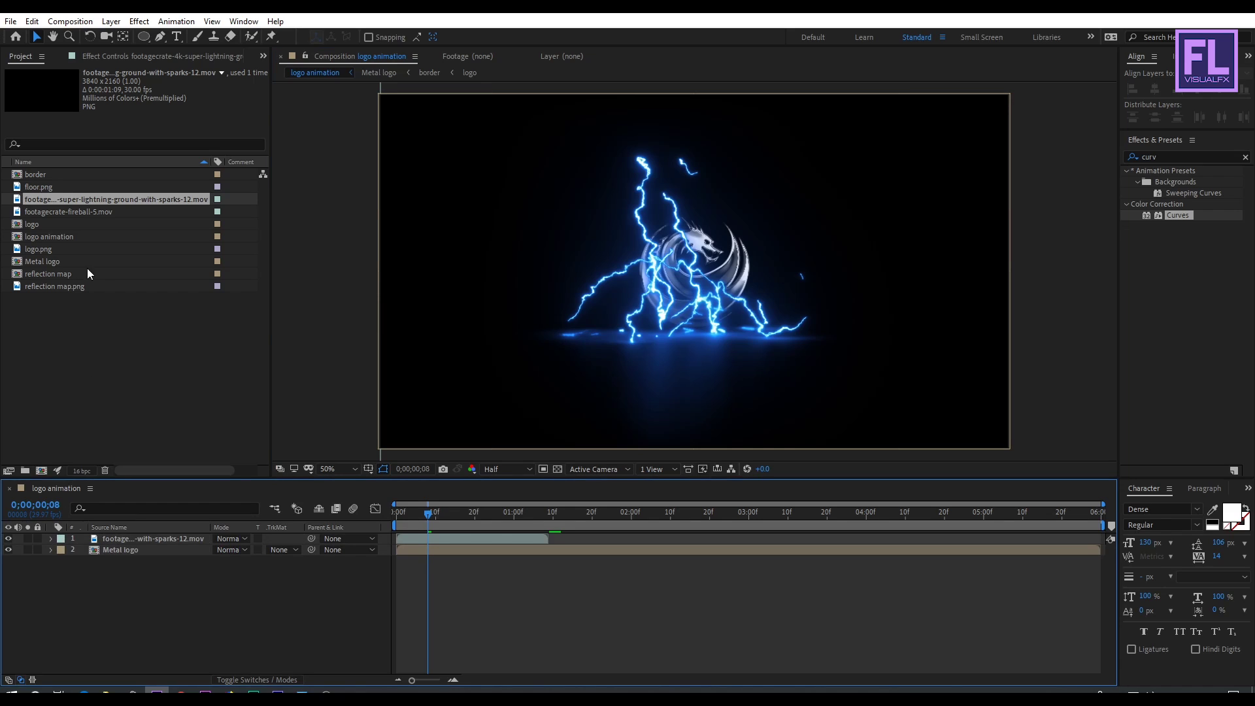
# - Add footagecrate-fireball-5.mov to the timeline, start it about one second later, and raise it over the logo
pyautogui.click(60, 214)
pyautogui.moveTo(74, 215); pyautogui.dragTo(186, 545)
pyautogui.moveTo(452, 545); pyautogui.dragTo(549, 548)
pyautogui.click(441, 519)
pyautogui.moveTo(441, 520); pyautogui.dragTo(584, 521)
pyautogui.click(525, 516)
pyautogui.moveTo(709, 294); pyautogui.dragTo(709, 278)
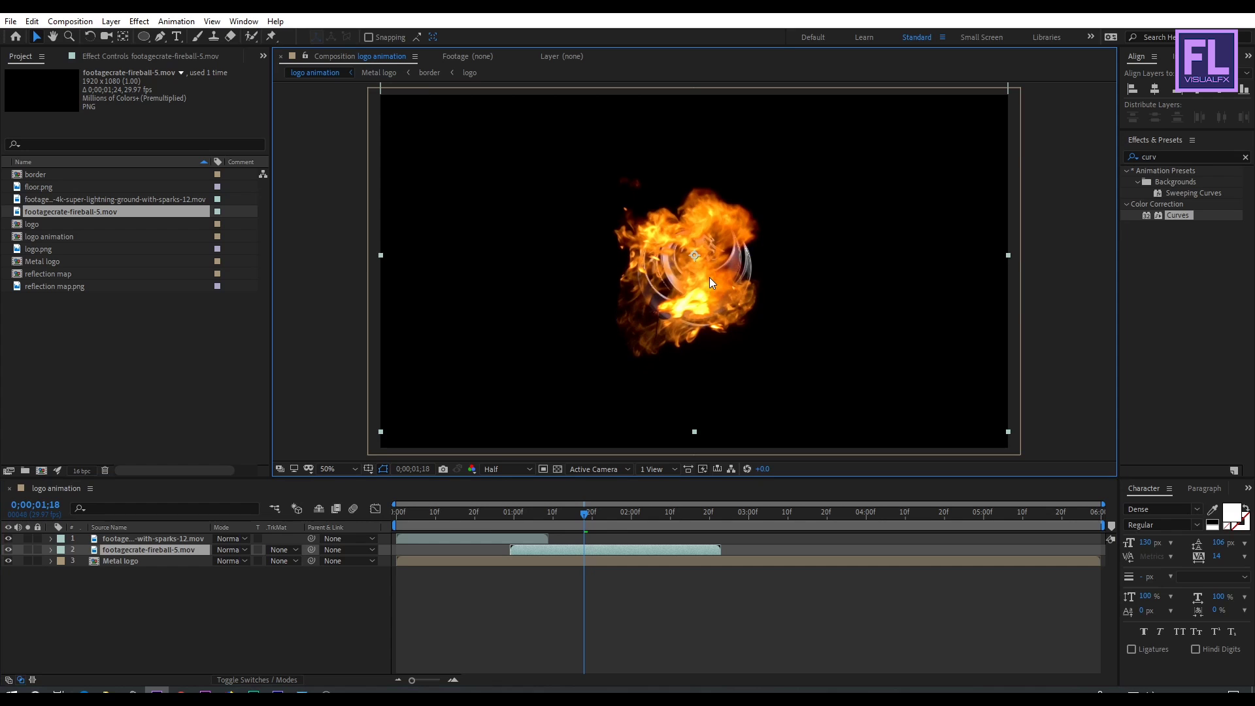
pyautogui.moveTo(572, 515)
pyautogui.mouseDown()
pyautogui.moveTo(374, 512)
pyautogui.moveTo(587, 528)
pyautogui.mouseUp()
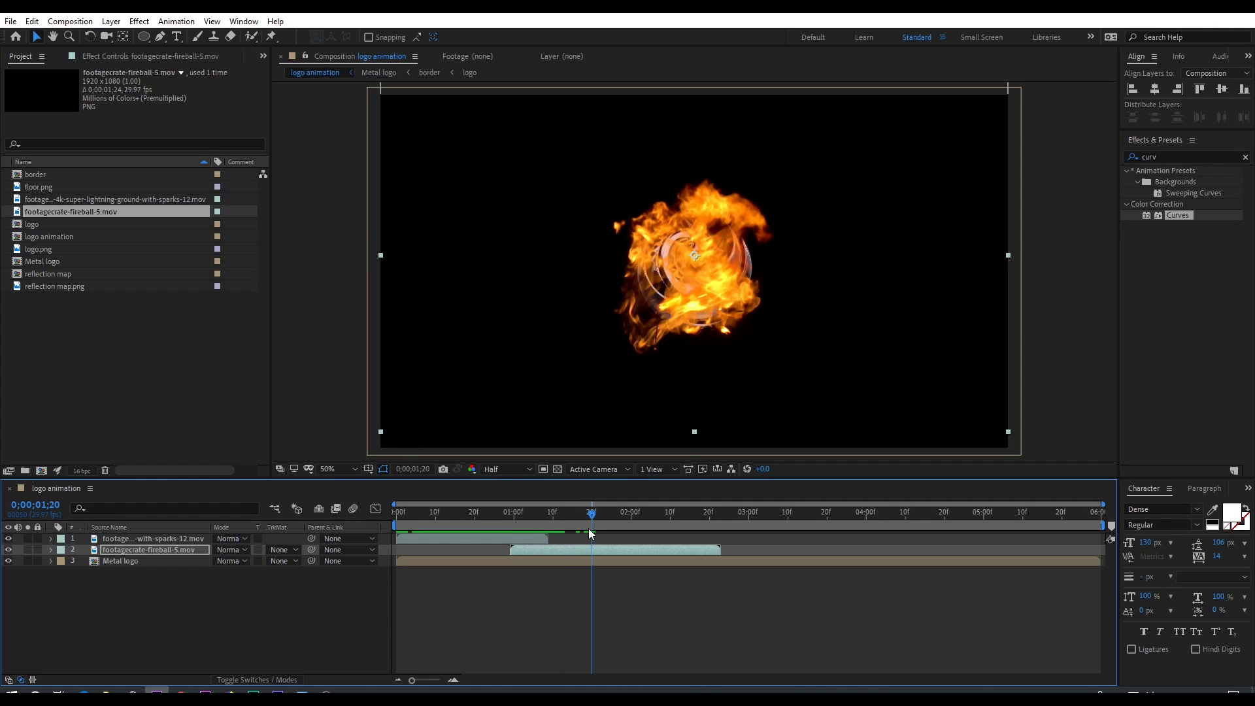
pyautogui.click(586, 563)
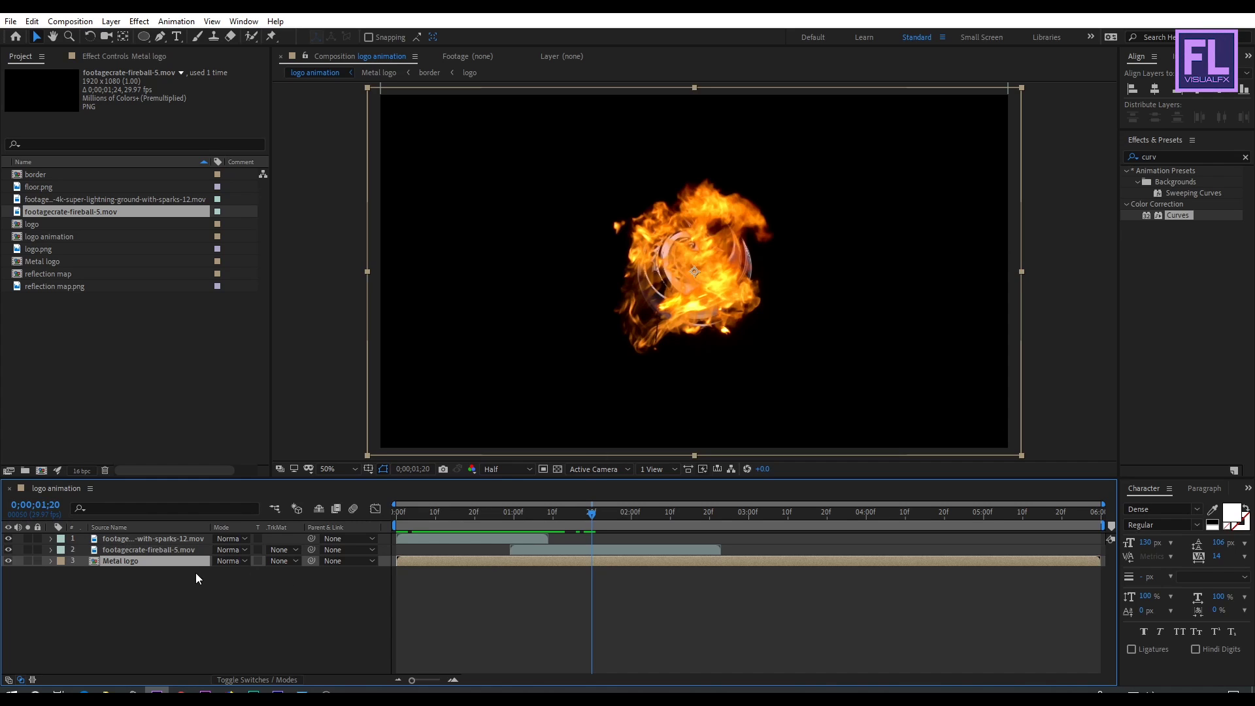
# - Give Metal logo an Opacity keyframe at 100% and a lower-opacity keyframe about ten frames earlier
pyautogui.press('t')
pyautogui.click(84, 572)
pyautogui.moveTo(591, 511); pyautogui.dragTo(553, 514)
pyautogui.moveTo(222, 572); pyautogui.dragTo(145, 570)
pyautogui.moveTo(554, 512); pyautogui.dragTo(892, 521)
# - Switch preview resolution to Full, check the fade-in at 2;03, and collapse the layer
pyautogui.click(512, 468)
pyautogui.click(513, 482)
pyautogui.moveTo(522, 510); pyautogui.dragTo(645, 521)
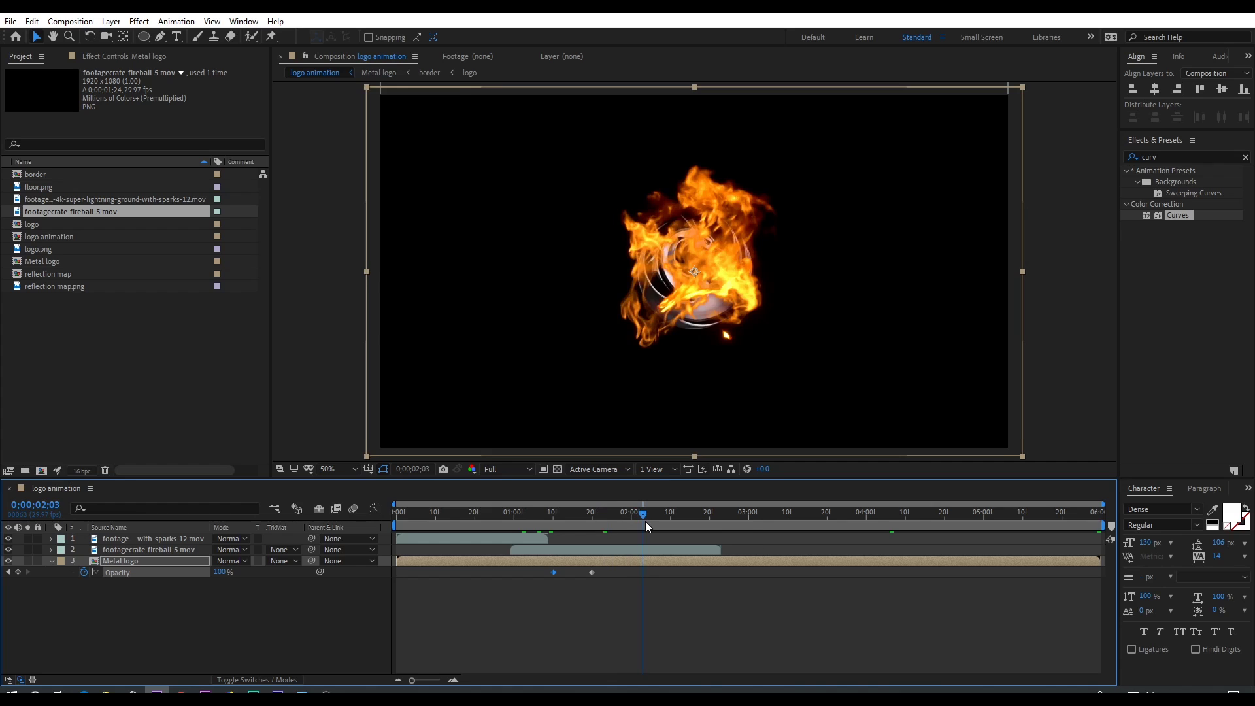
pyautogui.click(51, 561)
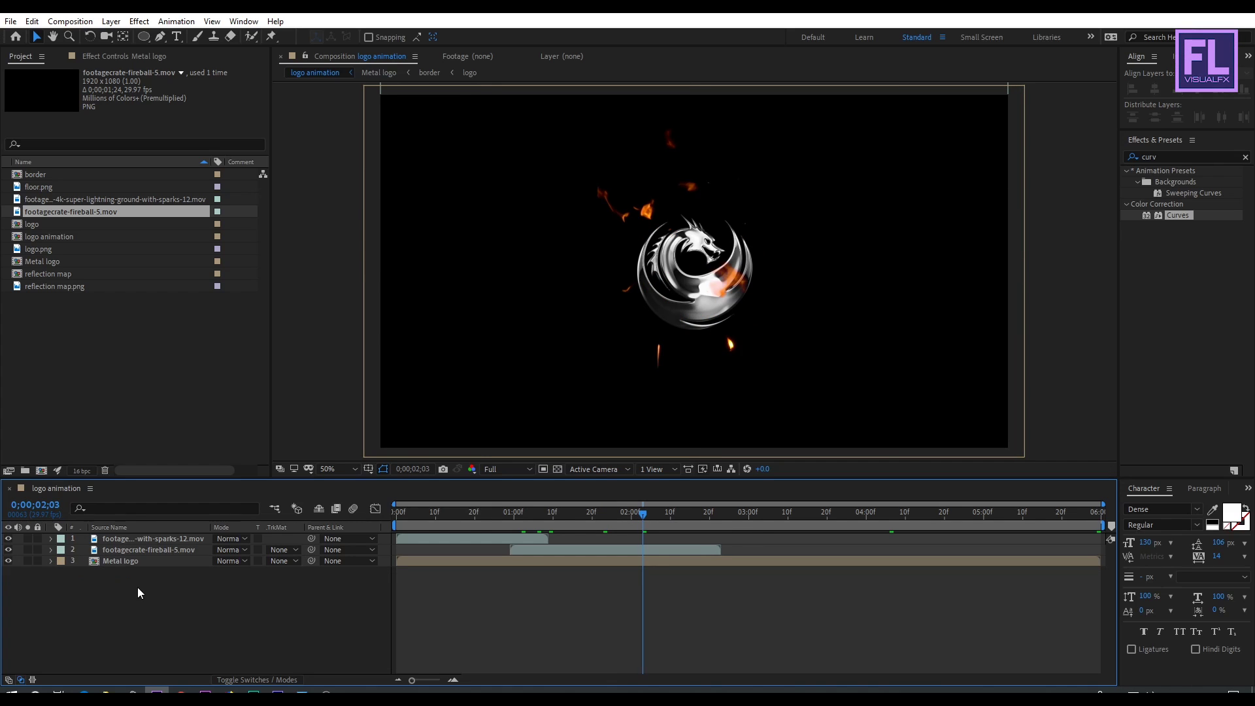
# - Create a new HDTV 1080 29.97 composition named 'main'
pyautogui.click(41, 470)
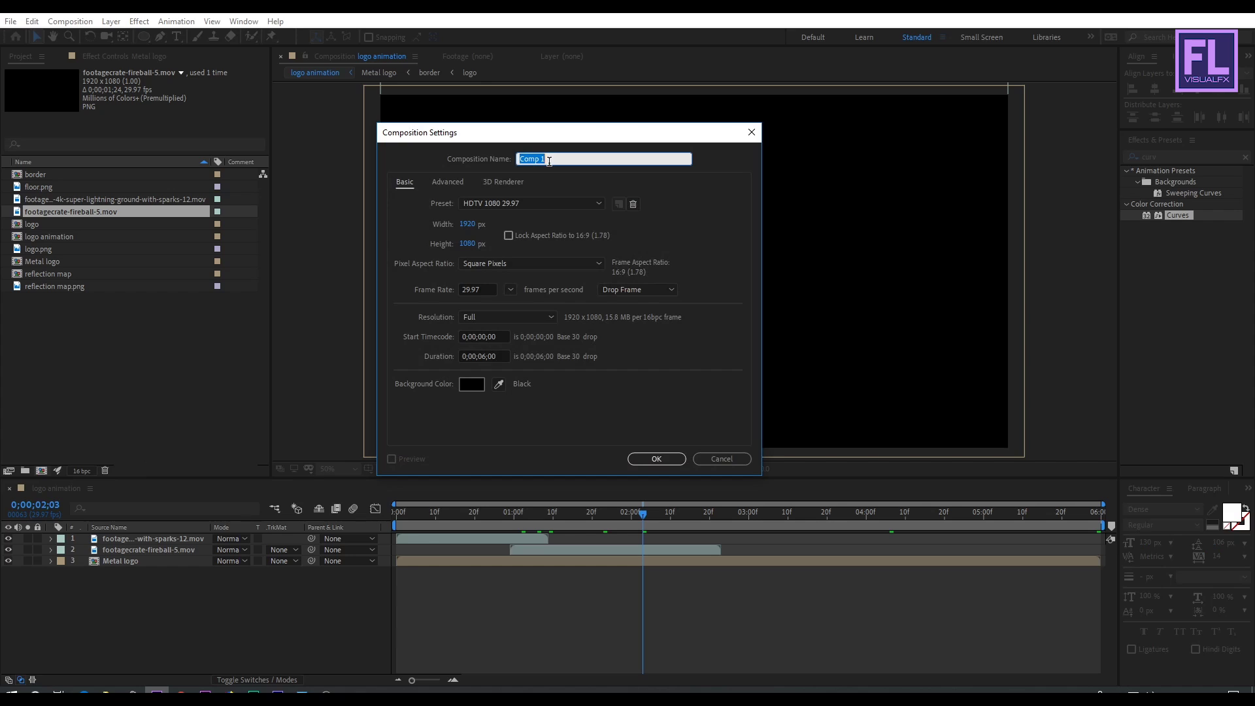
pyautogui.moveTo(455, 142); pyautogui.dragTo(558, 173)
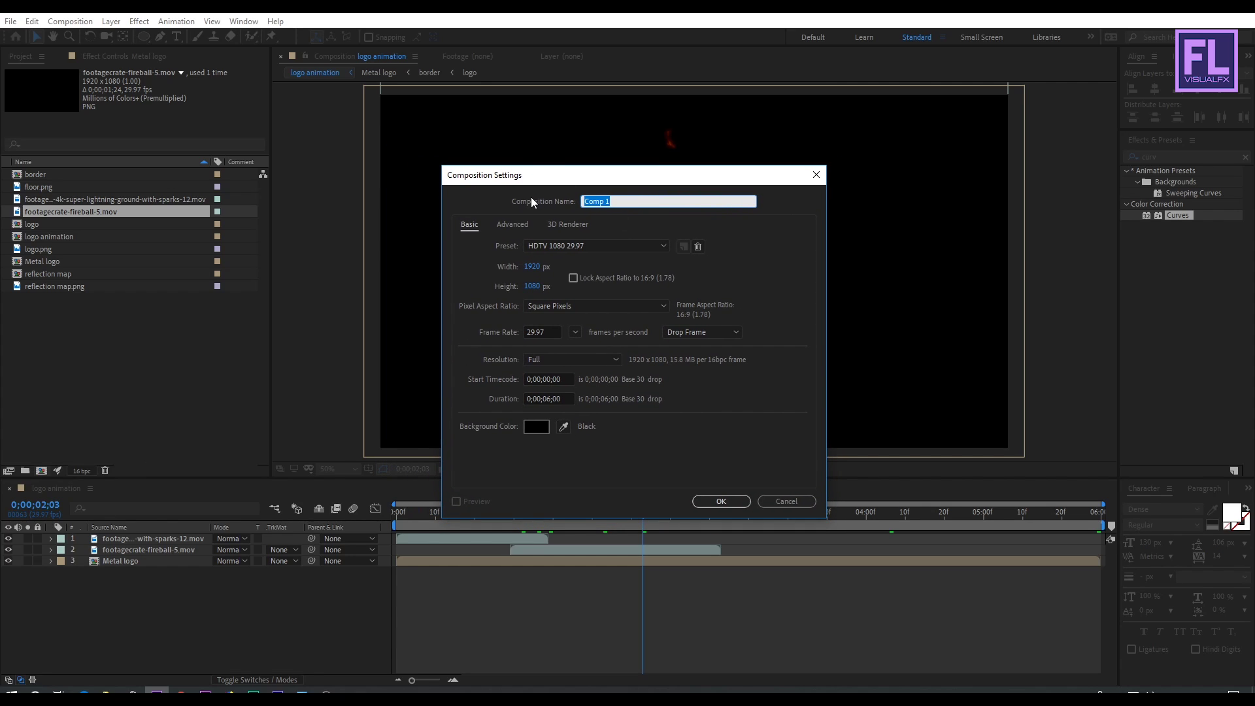
pyautogui.write('main')
# - Confirm the main composition and add floor.png to its timeline
pyautogui.click(722, 501)
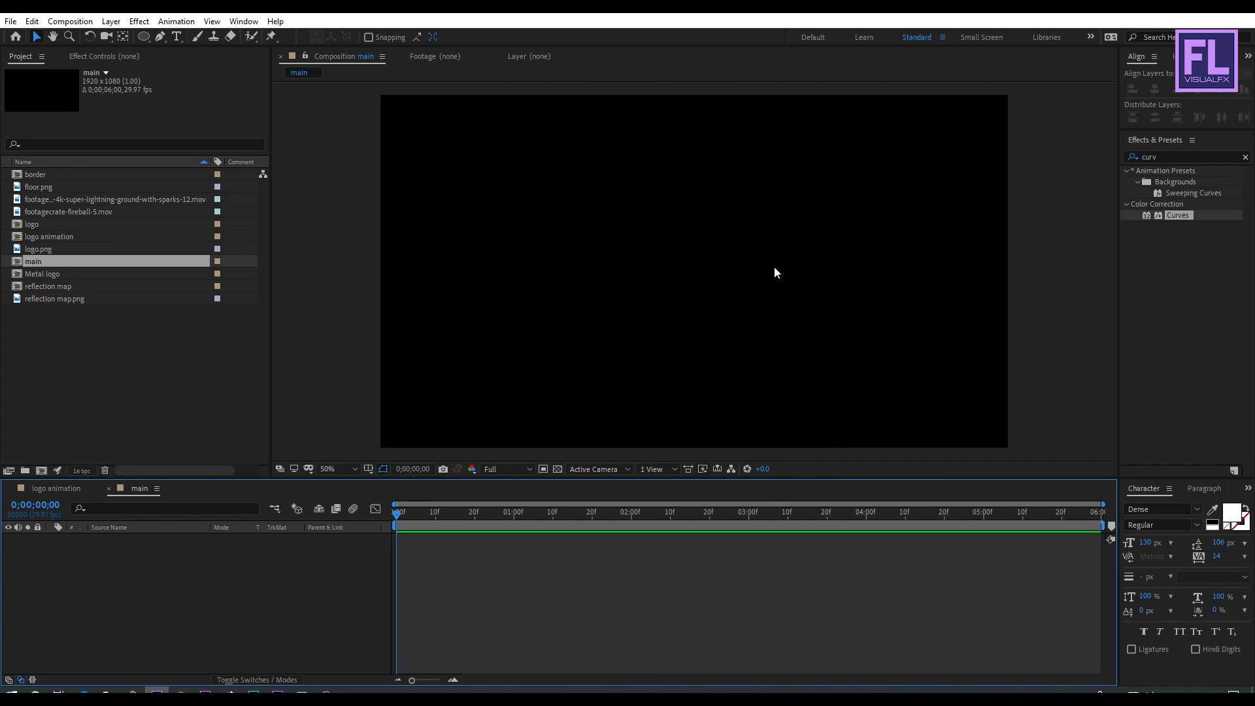
pyautogui.click(44, 187)
pyautogui.moveTo(41, 186); pyautogui.dragTo(119, 540)
# - Pre-compose floor.png as 'floor' moving all attributes, hide it, and add logo animation above it
pyautogui.rightClick(111, 541)
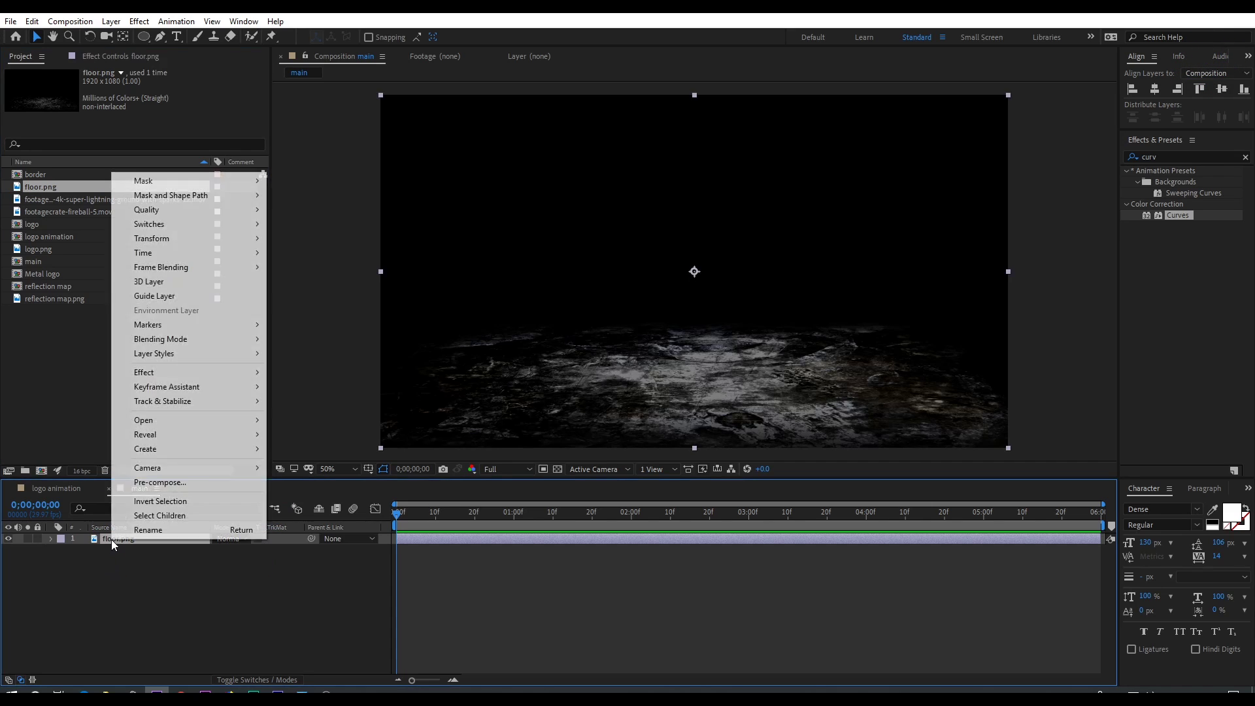
pyautogui.click(158, 484)
pyautogui.click(488, 359)
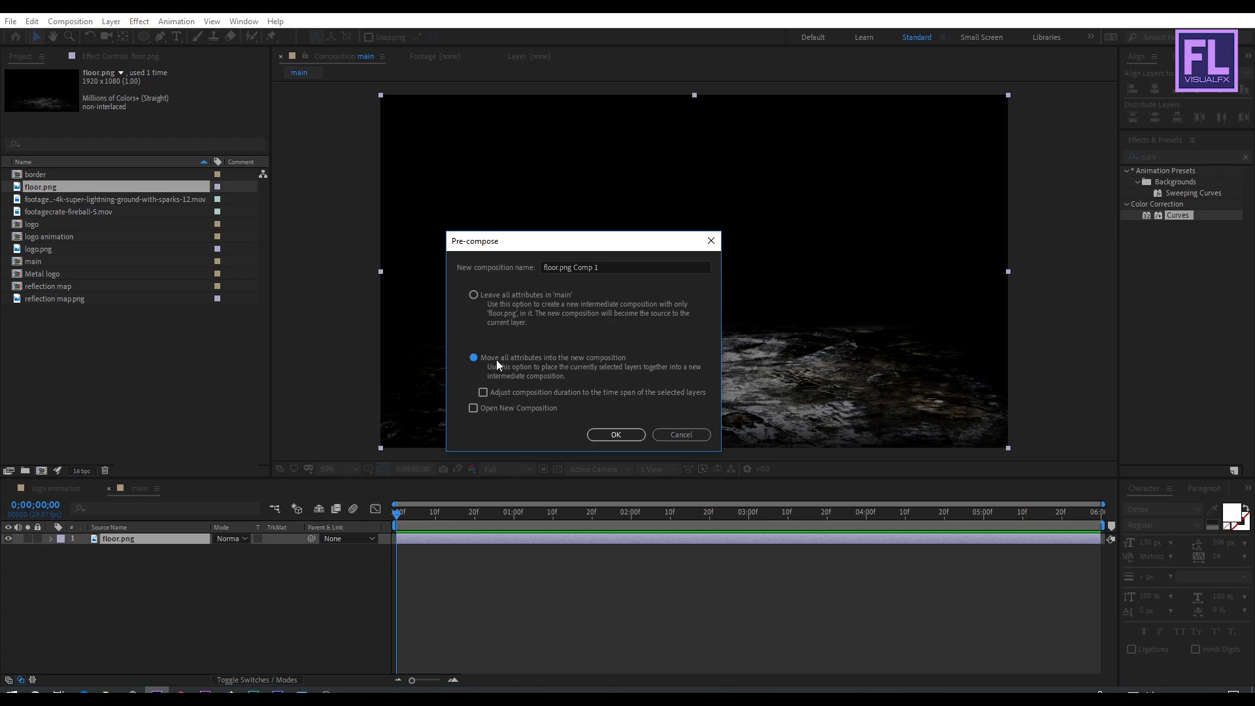
pyautogui.moveTo(603, 267); pyautogui.dragTo(581, 267)
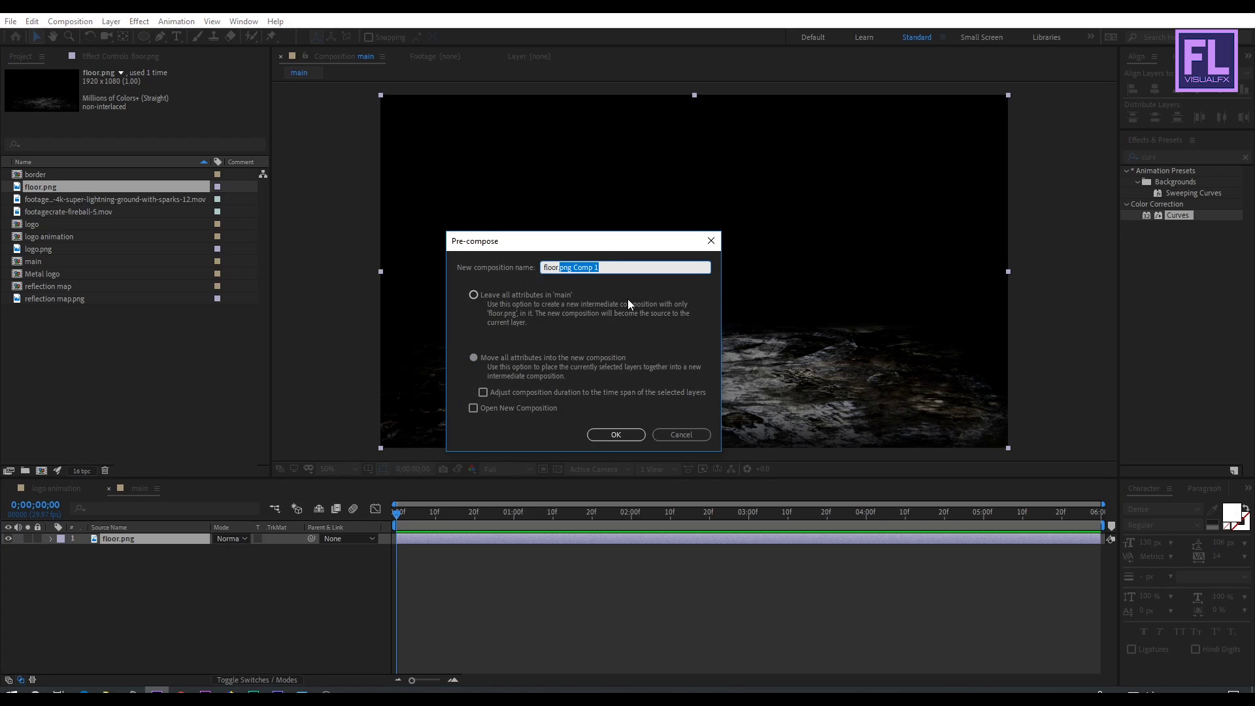
pyautogui.press('BackSpace')
pyautogui.click(618, 435)
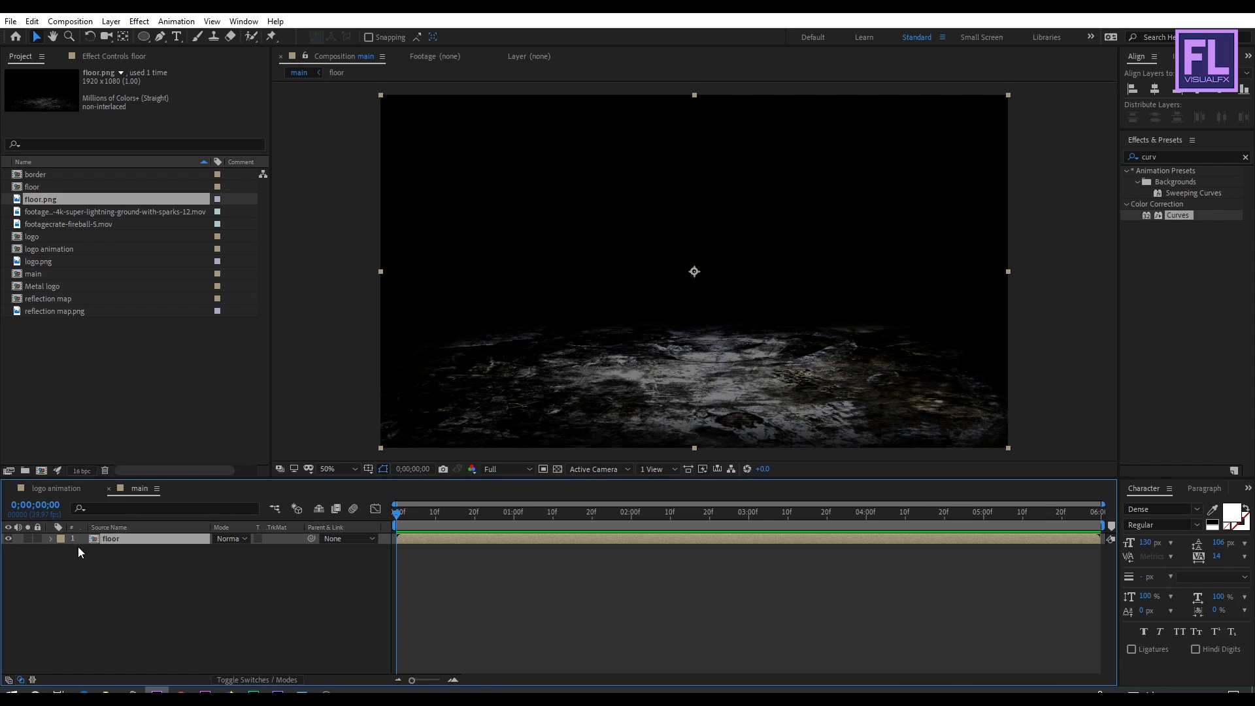
pyautogui.click(9, 539)
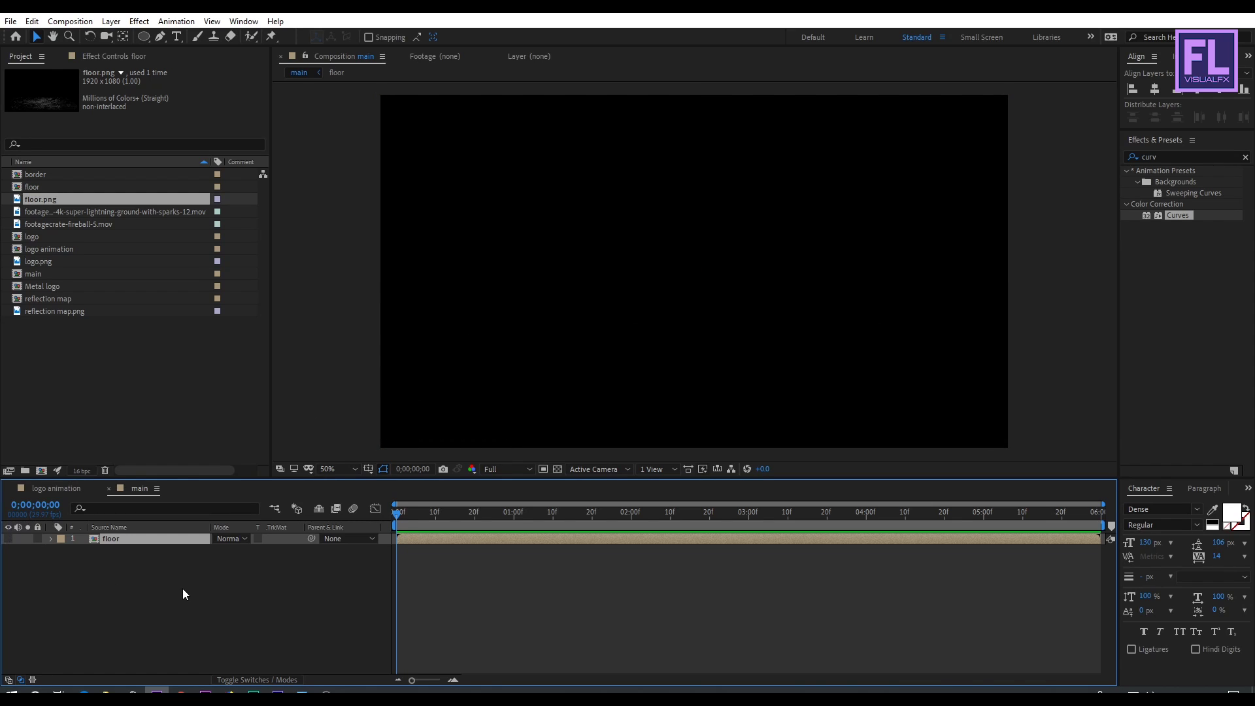
pyautogui.click(22, 249)
pyautogui.moveTo(41, 249); pyautogui.dragTo(124, 535)
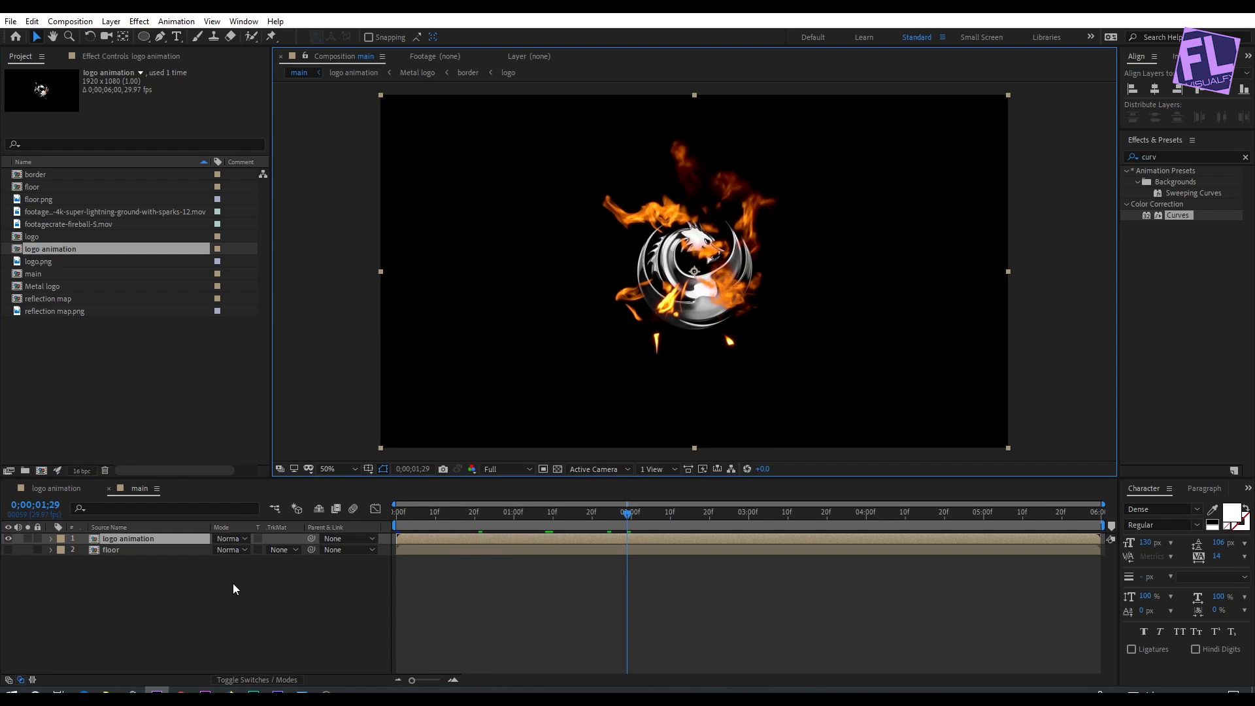
# - Duplicate the logo animation layer, flip the copy vertically, and move it down below the original
pyautogui.click(116, 539)
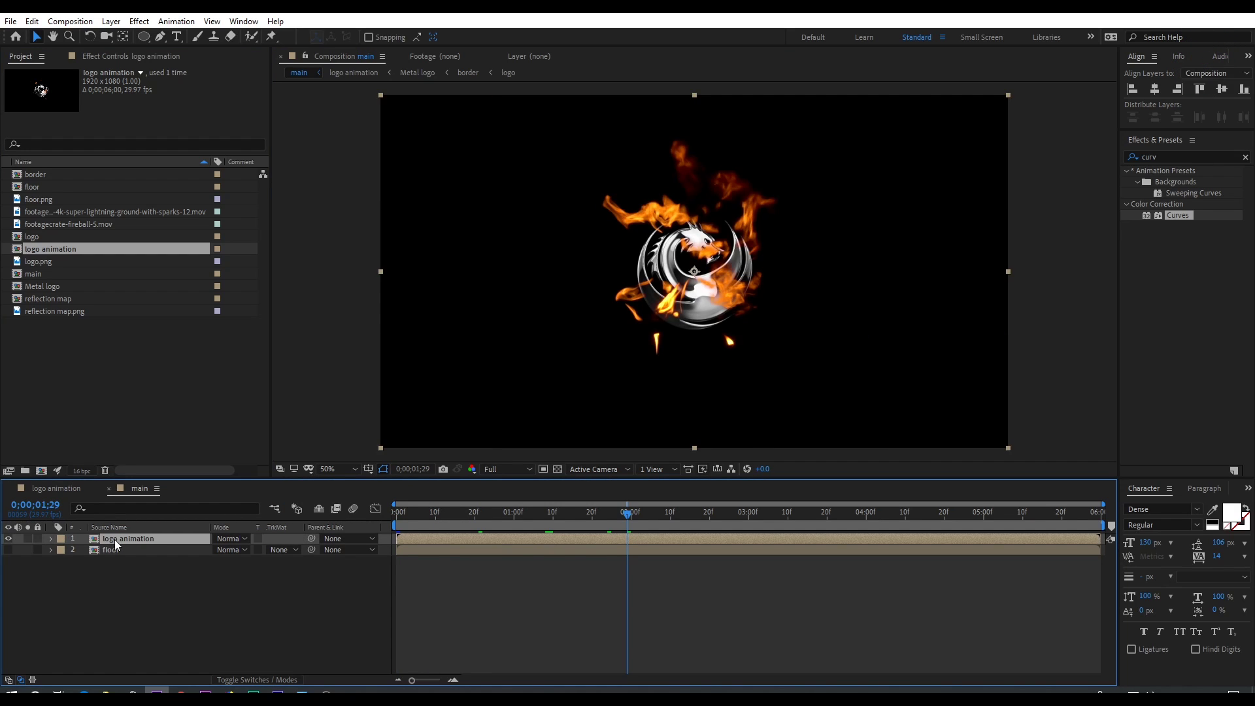
pyautogui.hotkey('ctrl', 'd')
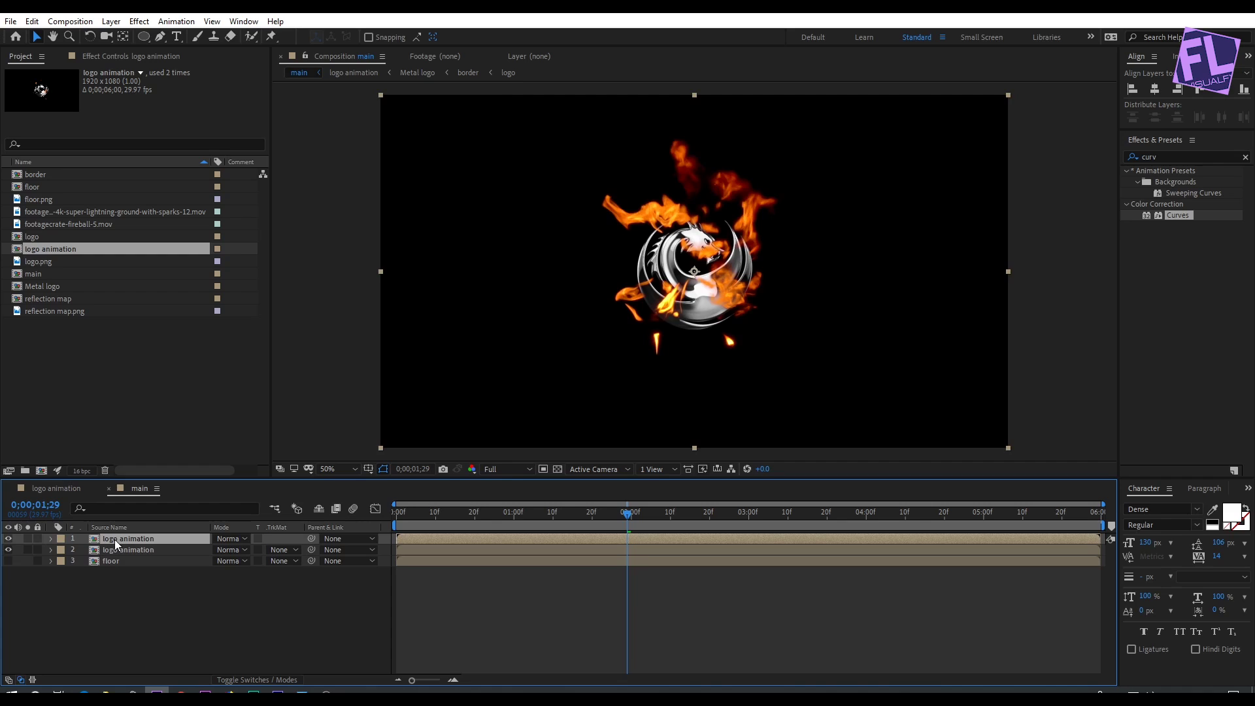
pyautogui.click(117, 550)
pyautogui.rightClick(128, 549)
pyautogui.moveTo(210, 249)
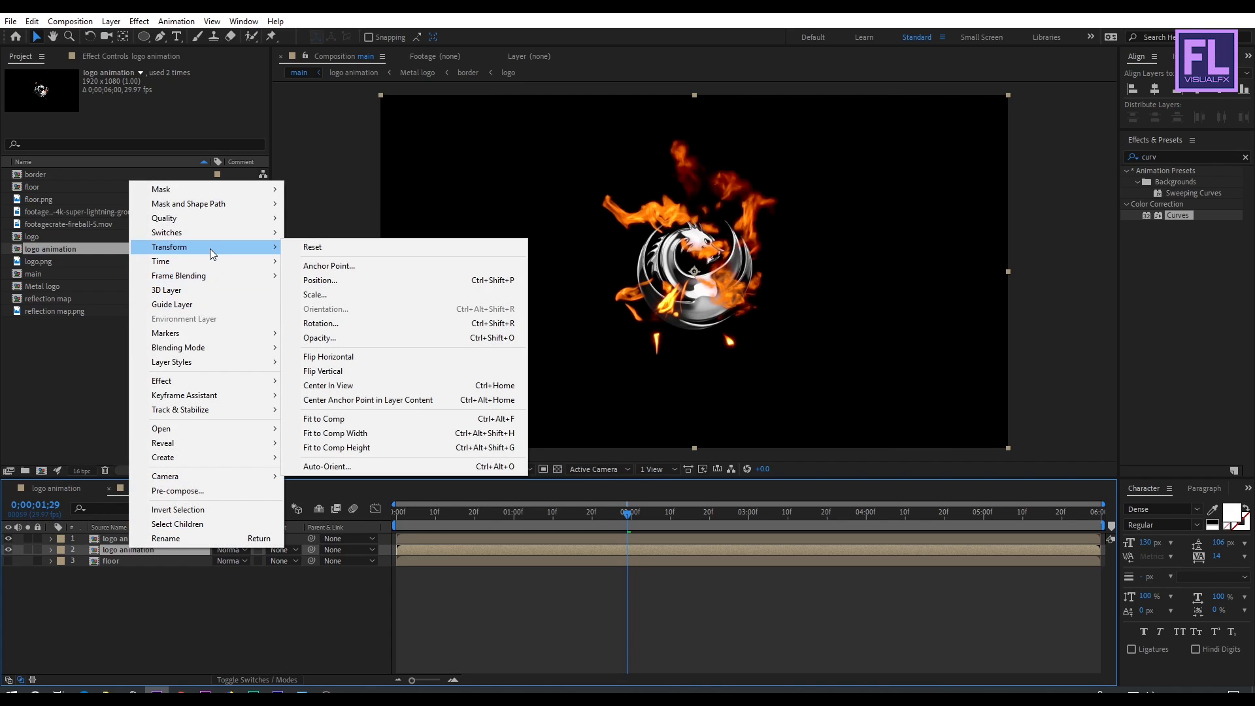
pyautogui.click(356, 372)
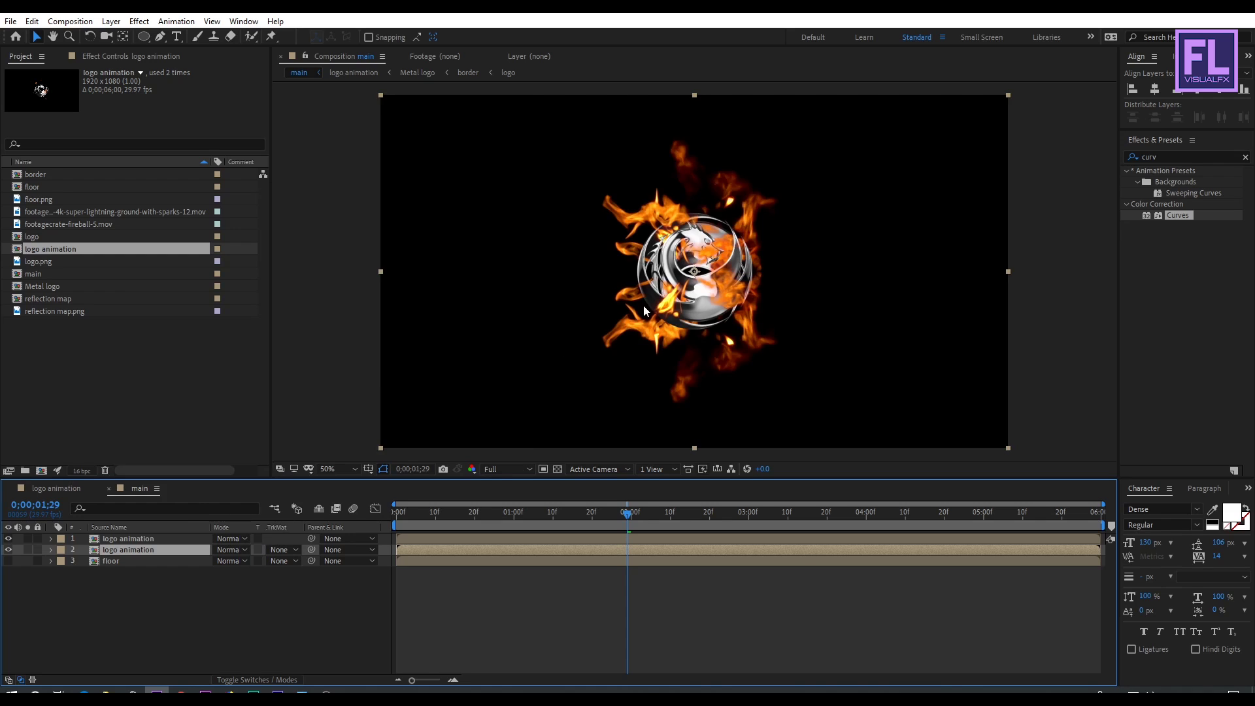
pyautogui.moveTo(694, 273); pyautogui.dragTo(693, 406)
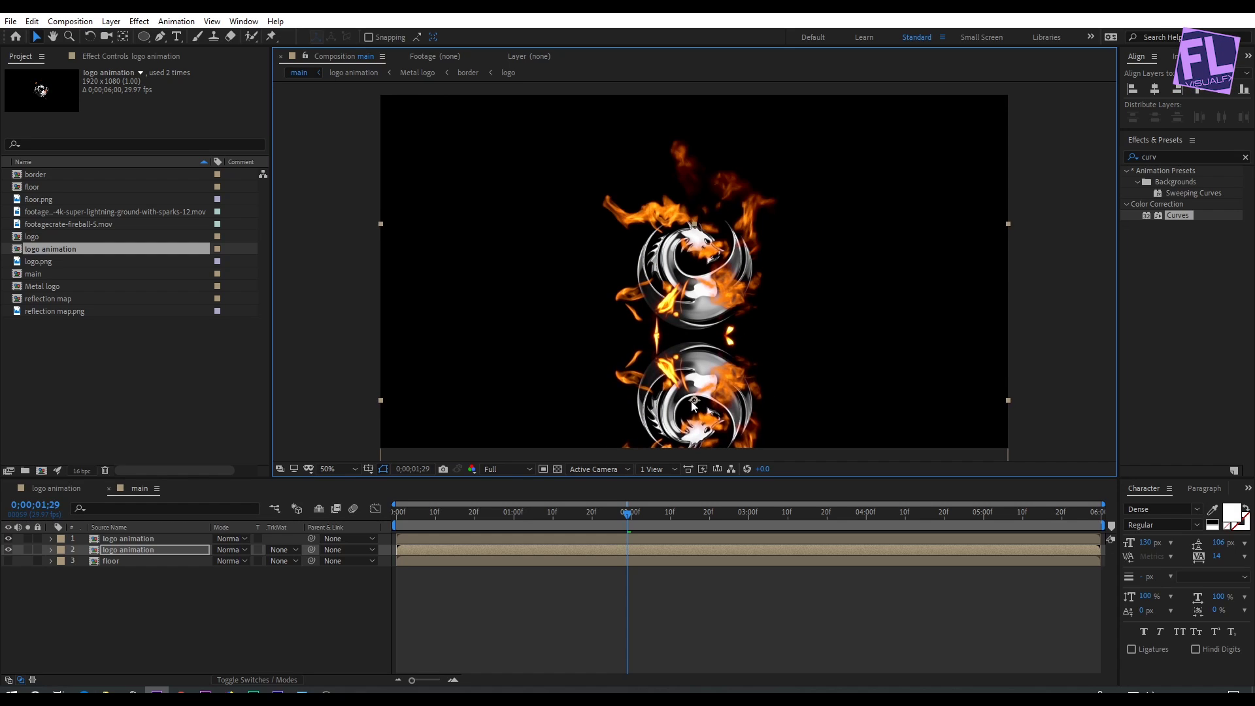
# - Add a new adjustment layer and place it below the top logo animation layer
pyautogui.rightClick(114, 590)
pyautogui.moveTo(150, 449)
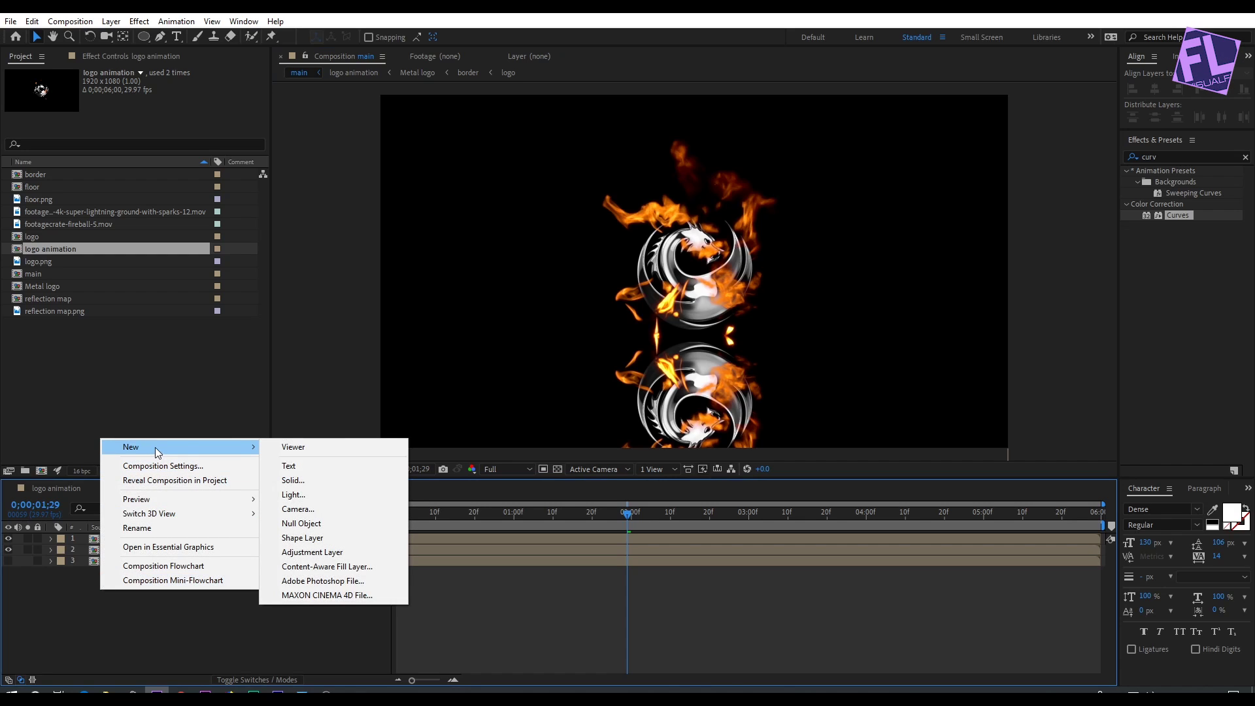
pyautogui.click(309, 552)
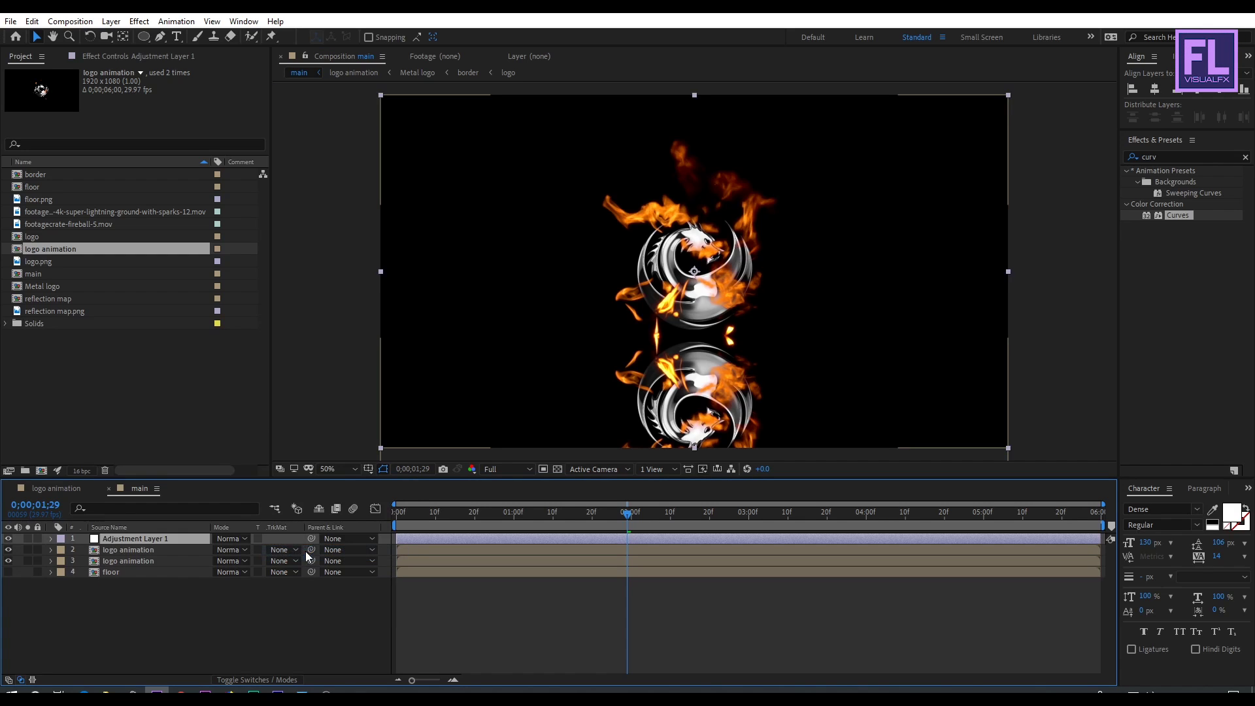
pyautogui.moveTo(132, 540); pyautogui.dragTo(136, 558)
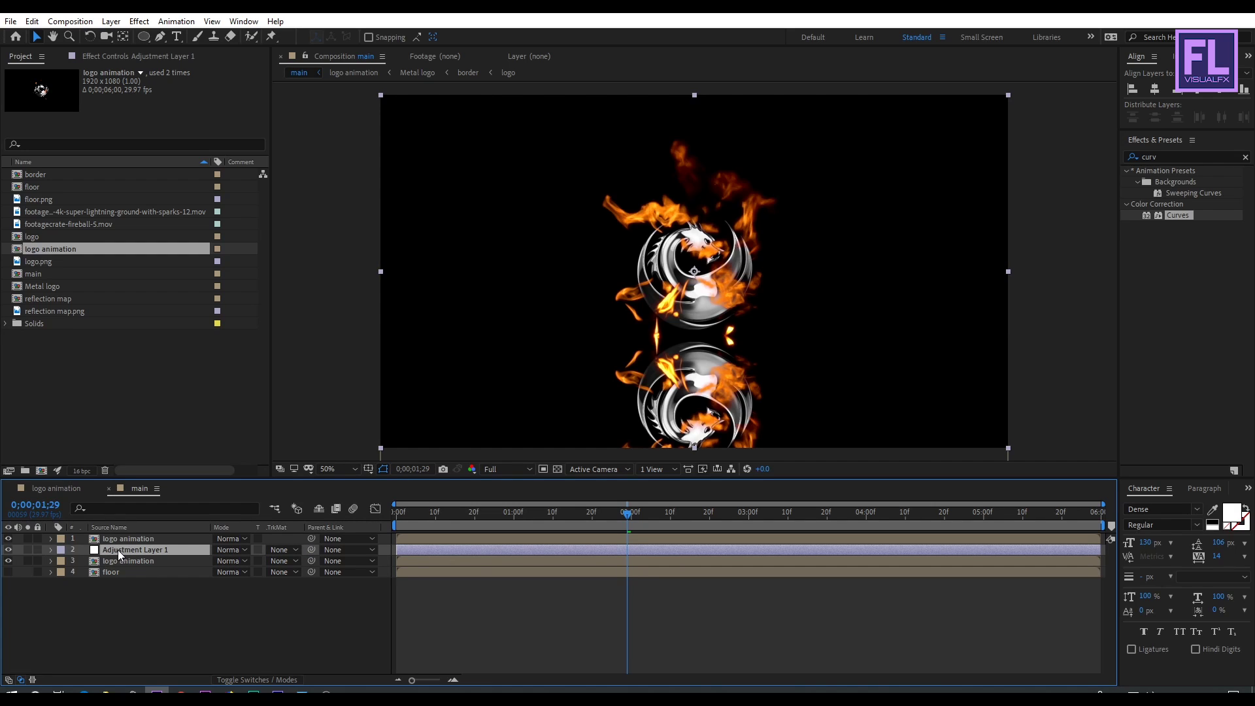
# - Apply Compound Blur to Adjustment Layer 1 with Blur Layer 'floor' and Maximum Blur 100
pyautogui.click(1148, 158)
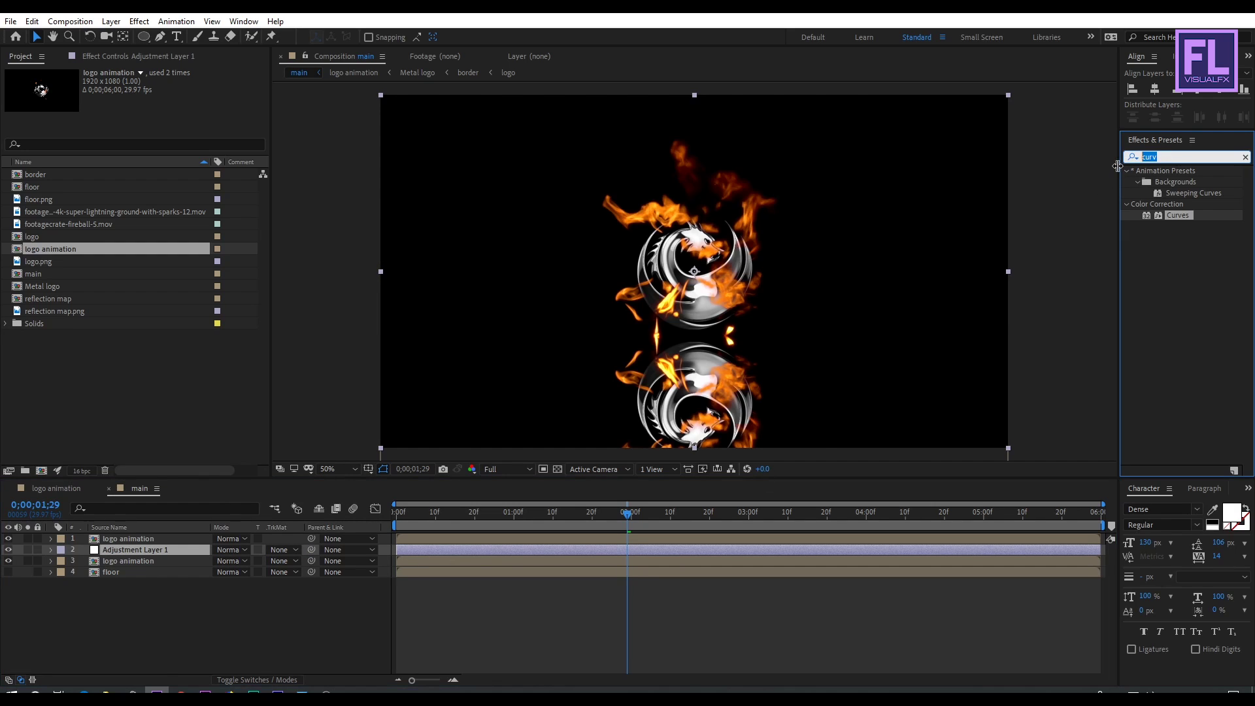
pyautogui.write('comp')
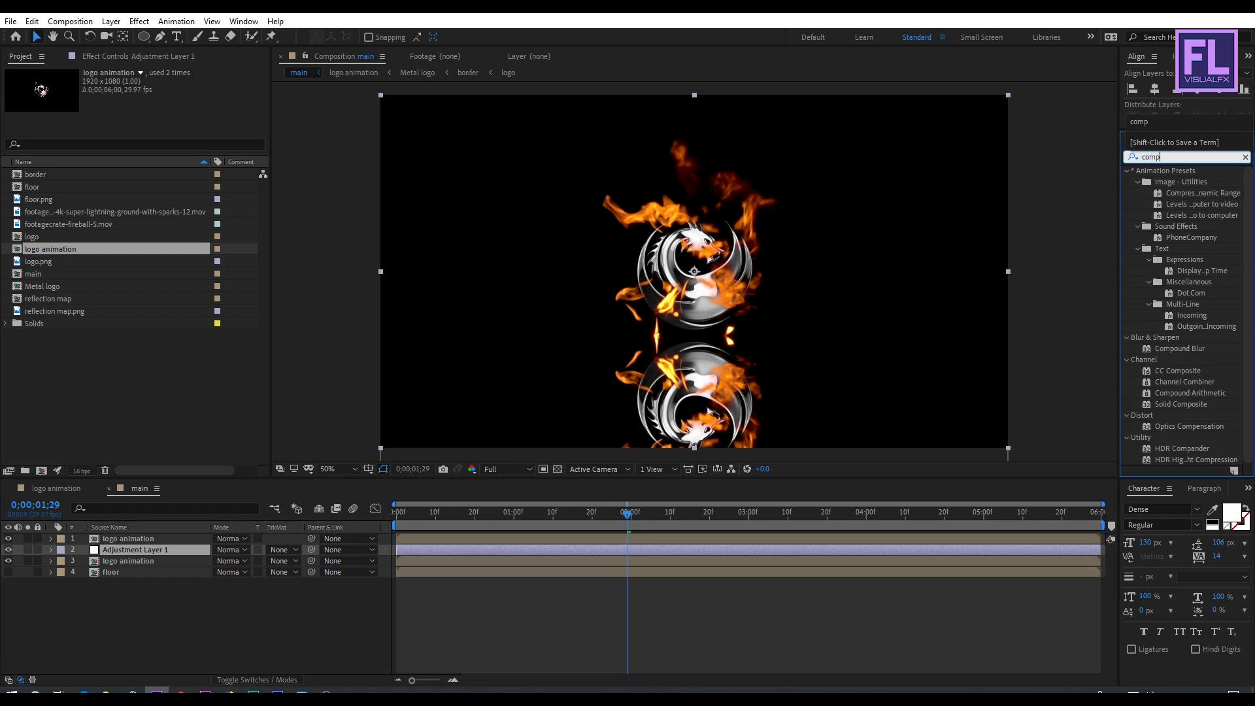
pyautogui.click(1182, 295)
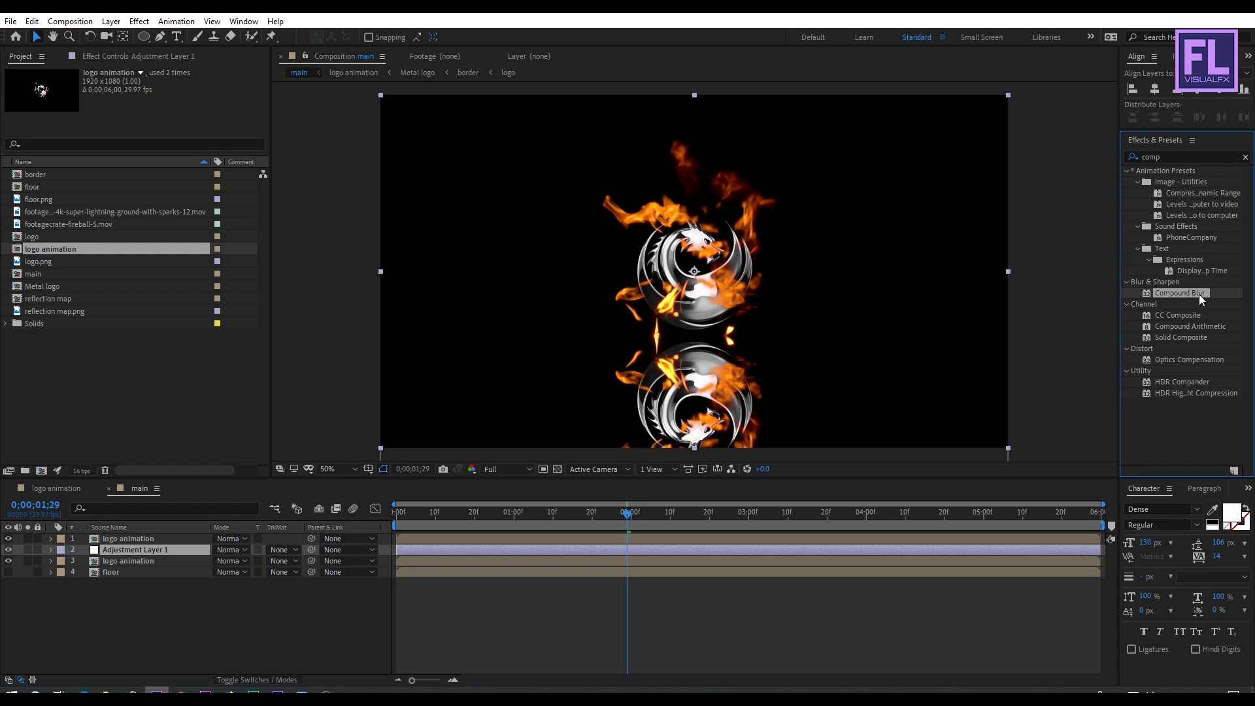
pyautogui.moveTo(991, 367); pyautogui.dragTo(201, 527)
pyautogui.moveTo(139, 553); pyautogui.dragTo(140, 551)
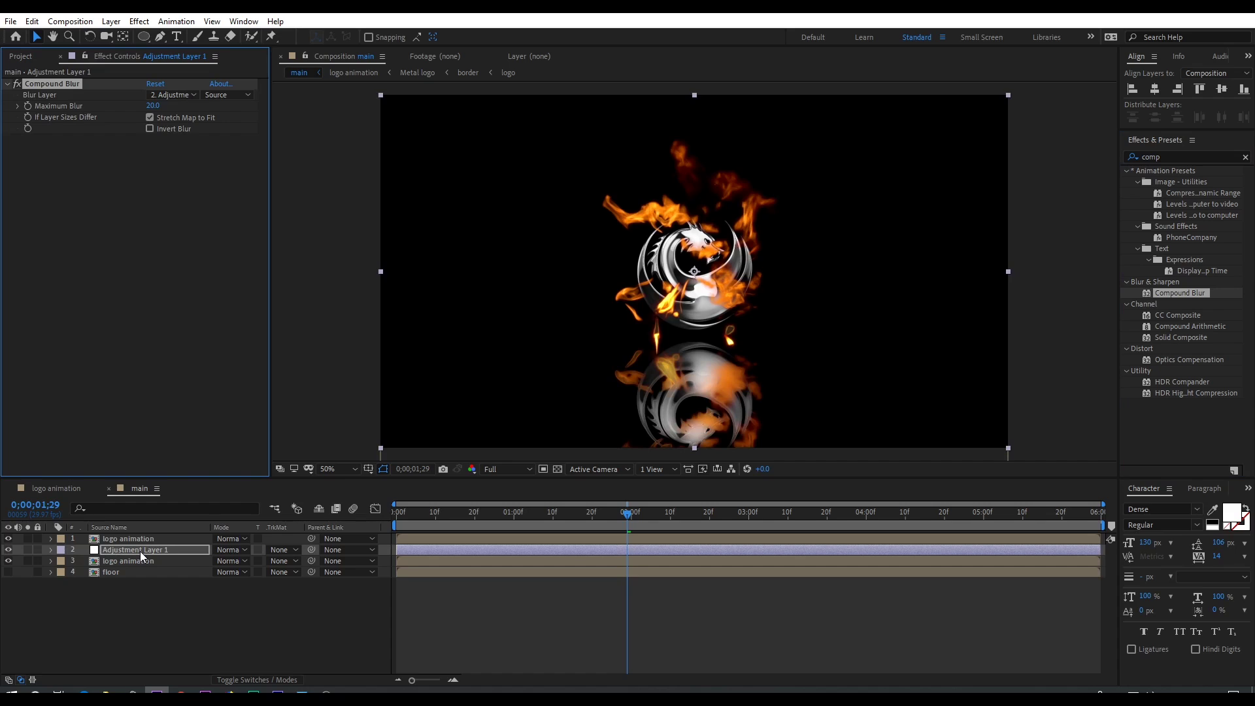
pyautogui.click(172, 95)
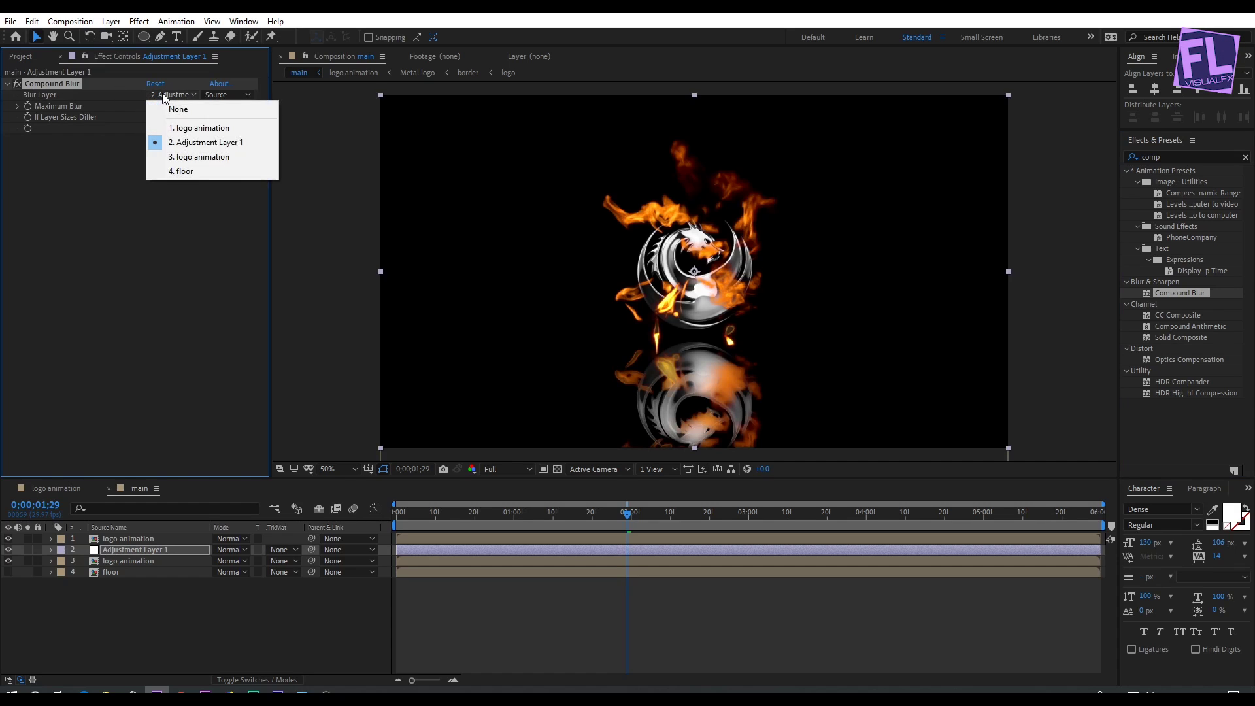
pyautogui.click(192, 170)
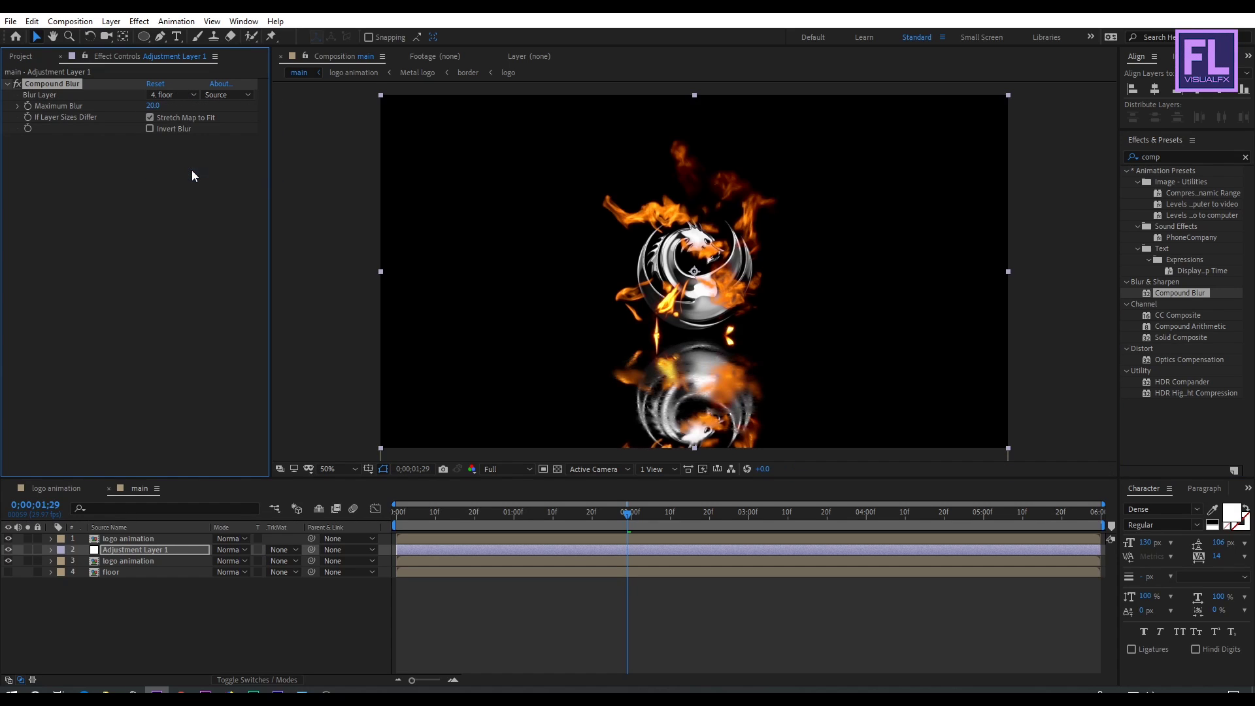
pyautogui.click(152, 106)
pyautogui.write('100')
pyautogui.press('Return')
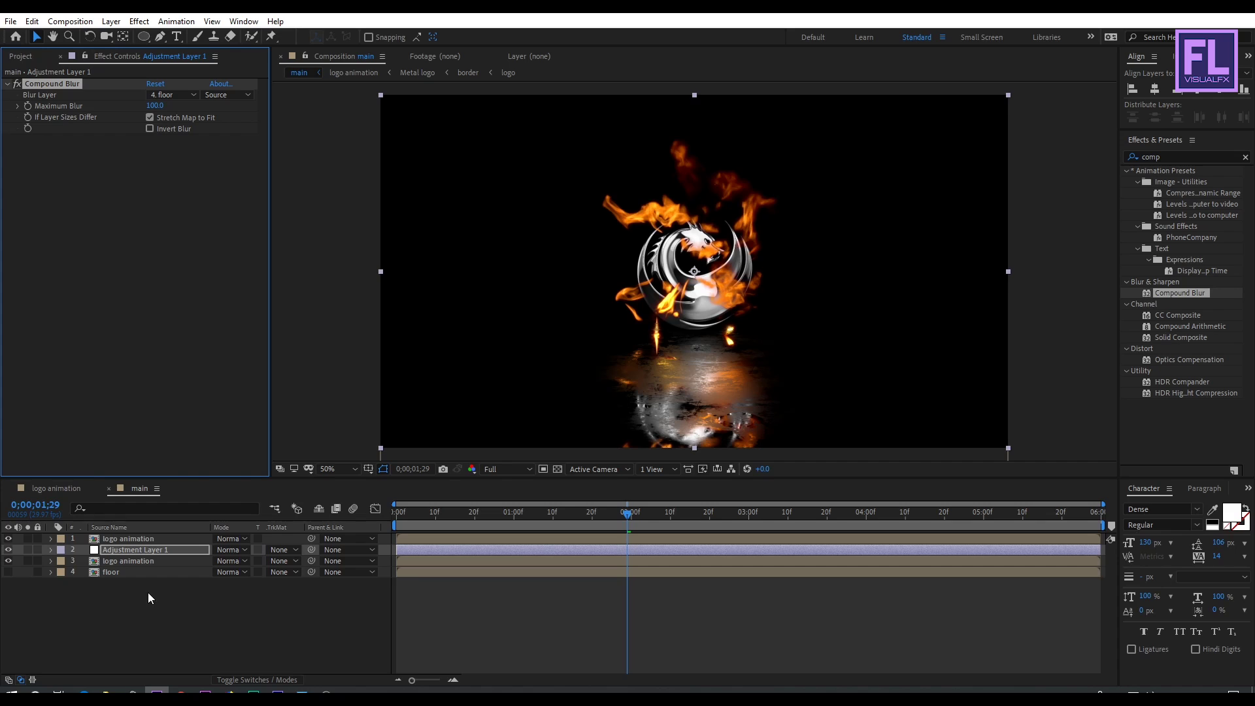
pyautogui.click(138, 617)
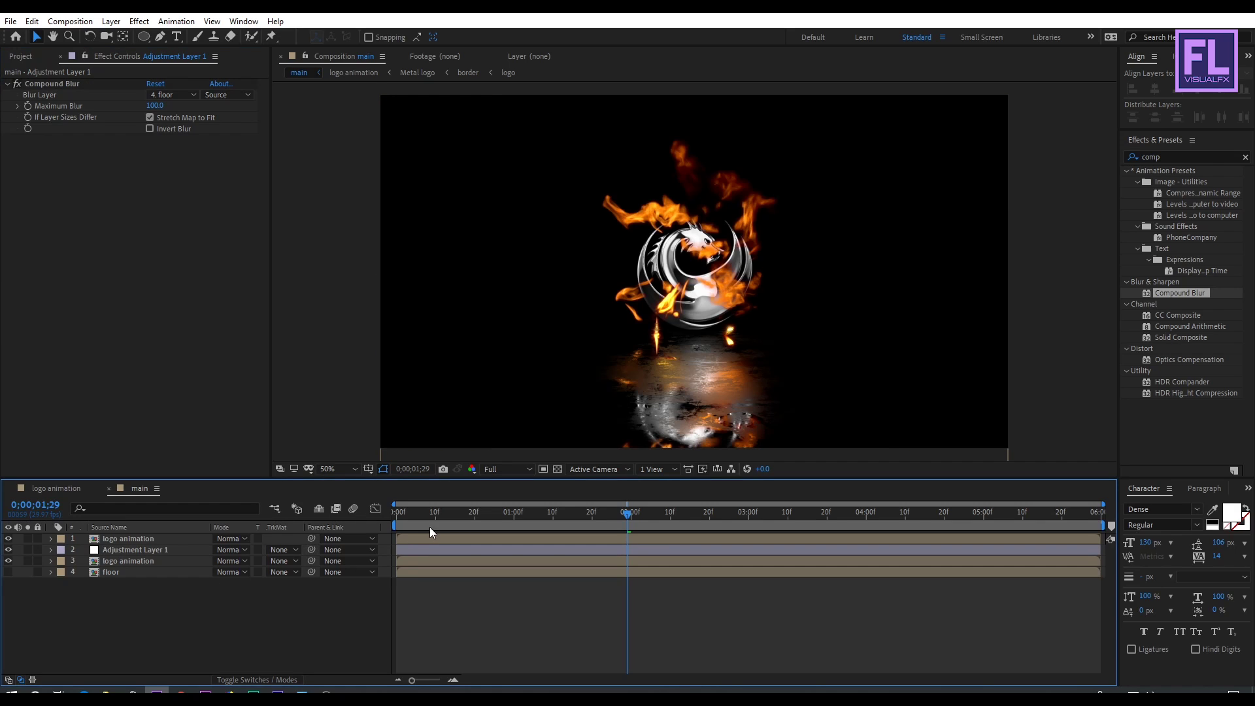
pyautogui.moveTo(551, 516); pyautogui.dragTo(472, 516)
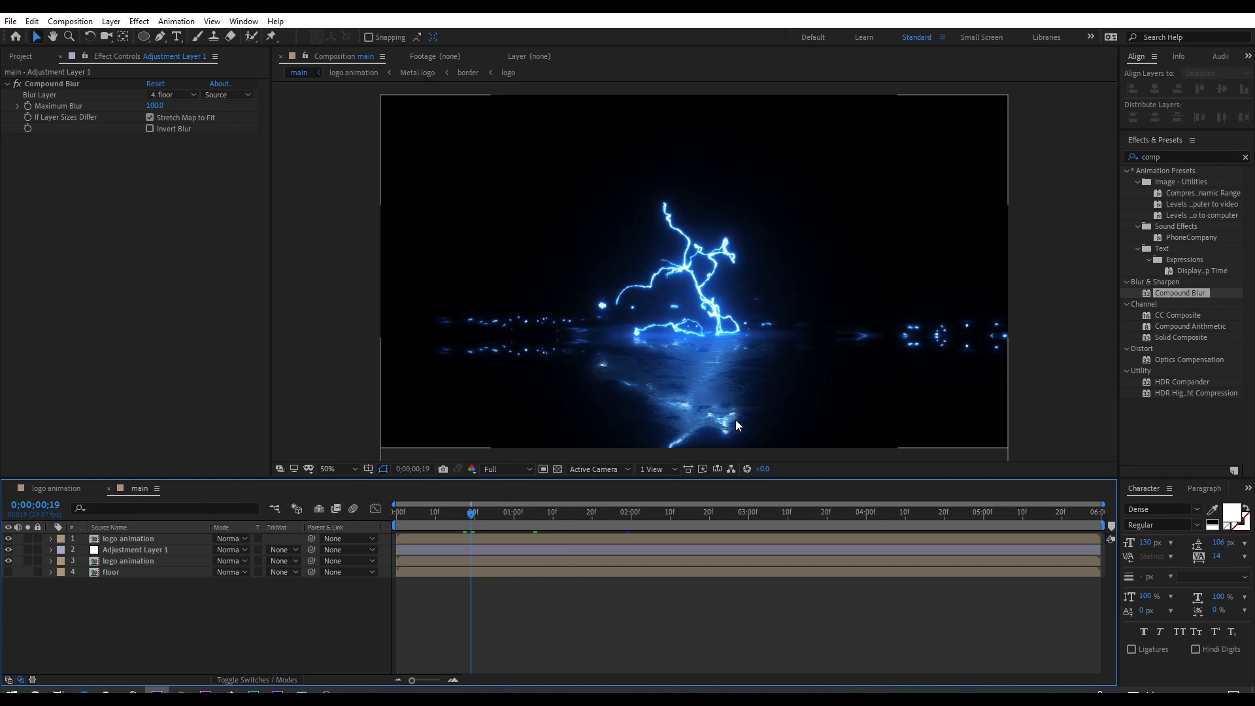
pyautogui.scroll(2, 732, 411)
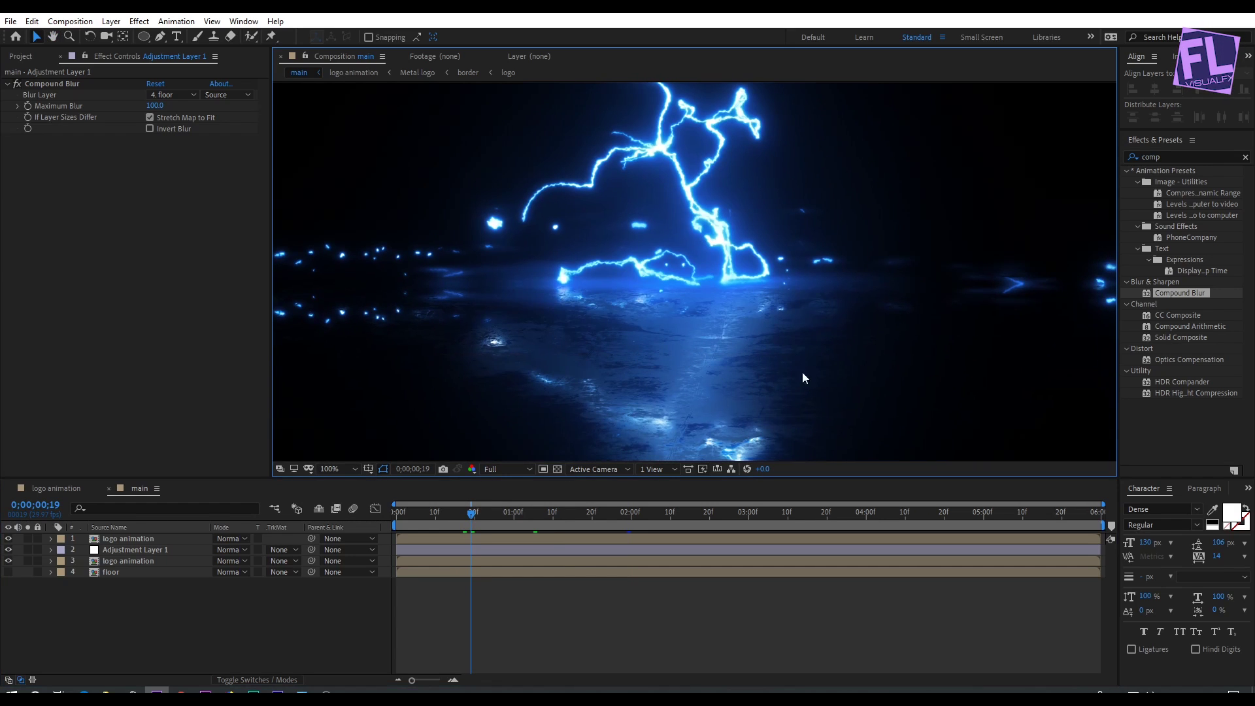
pyautogui.scroll(-2, 737, 370)
pyautogui.moveTo(749, 402); pyautogui.dragTo(756, 353)
pyautogui.click(588, 519)
pyautogui.moveTo(587, 519); pyautogui.dragTo(612, 516)
pyautogui.moveTo(612, 515); pyautogui.dragTo(683, 516)
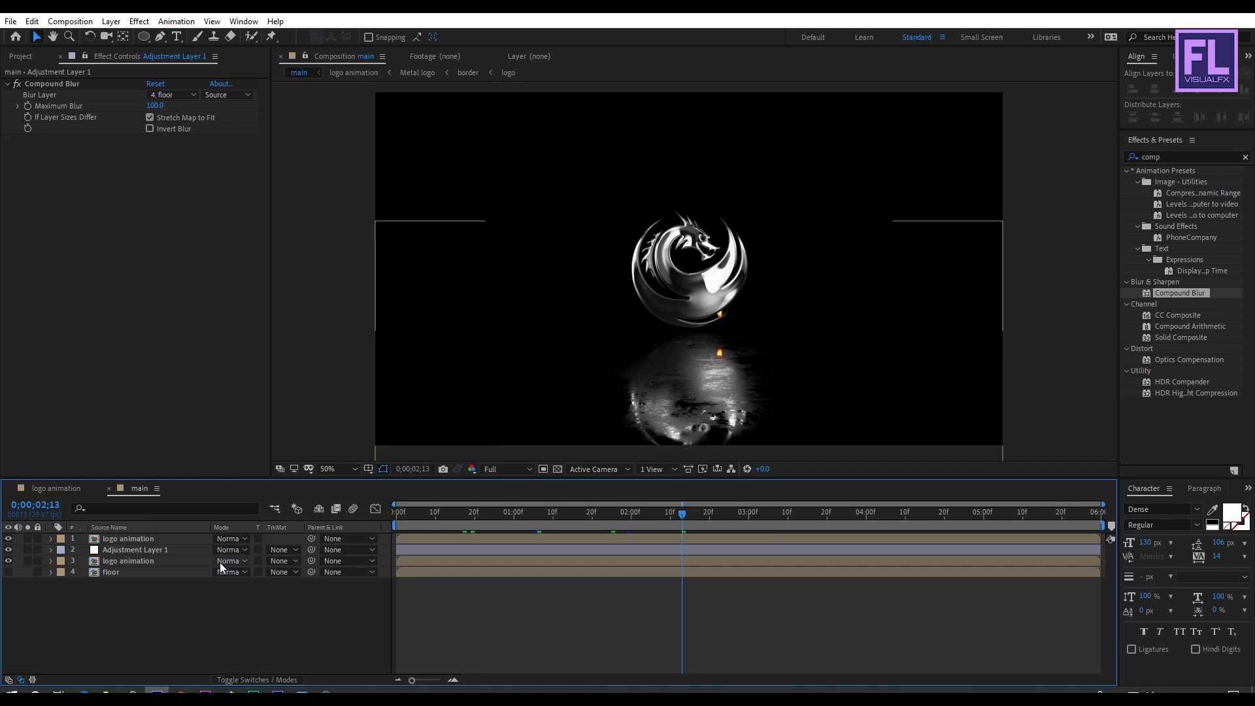
# - Add a new adjustment layer on top of the main comp's layer stack
pyautogui.rightClick(111, 617)
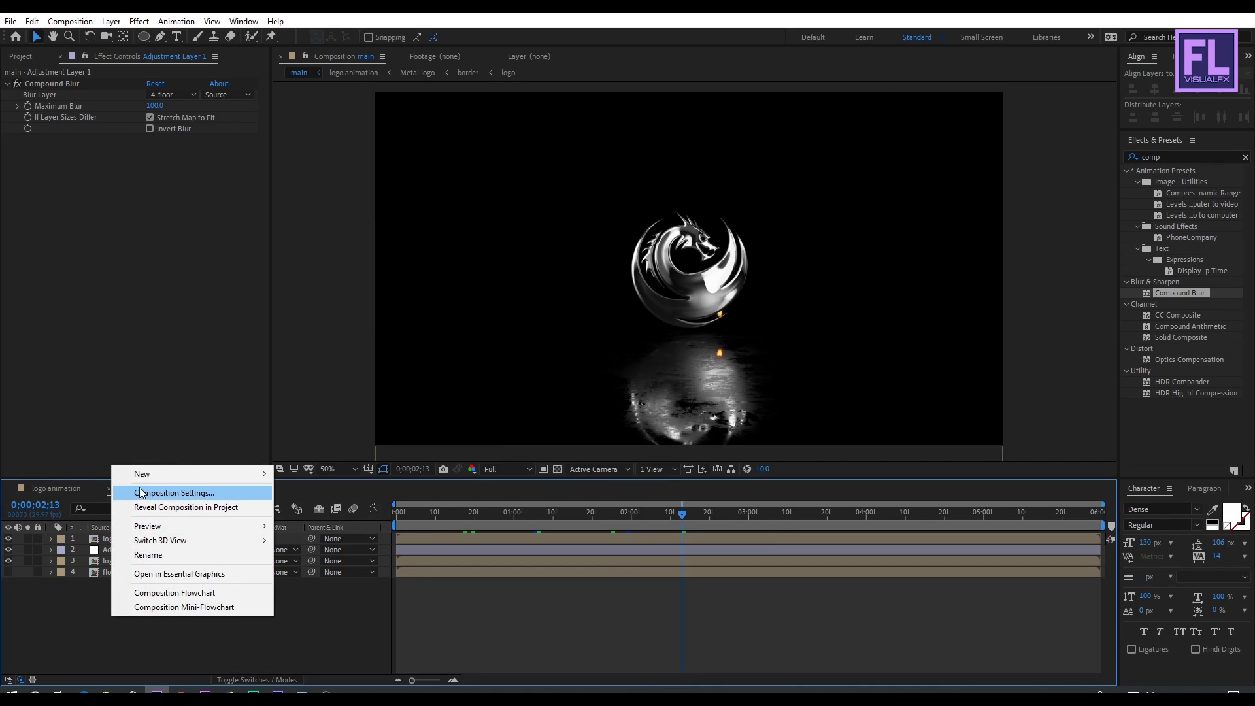
pyautogui.moveTo(268, 474)
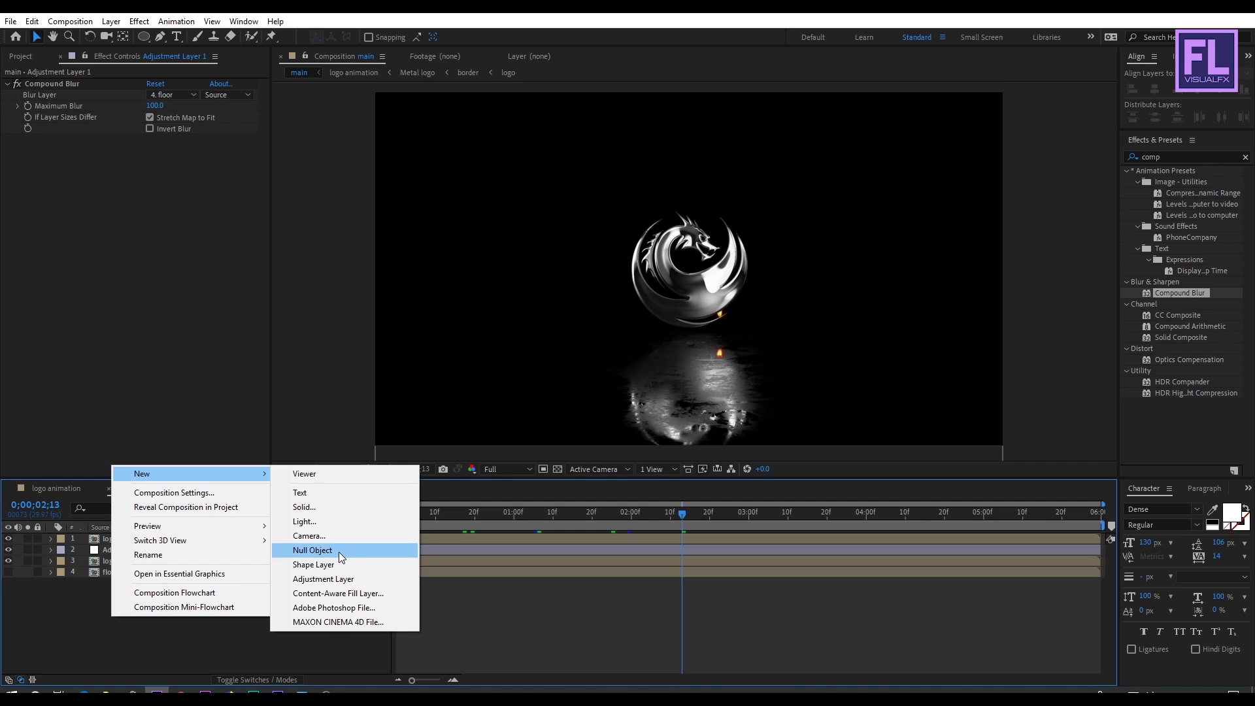
pyautogui.click(328, 578)
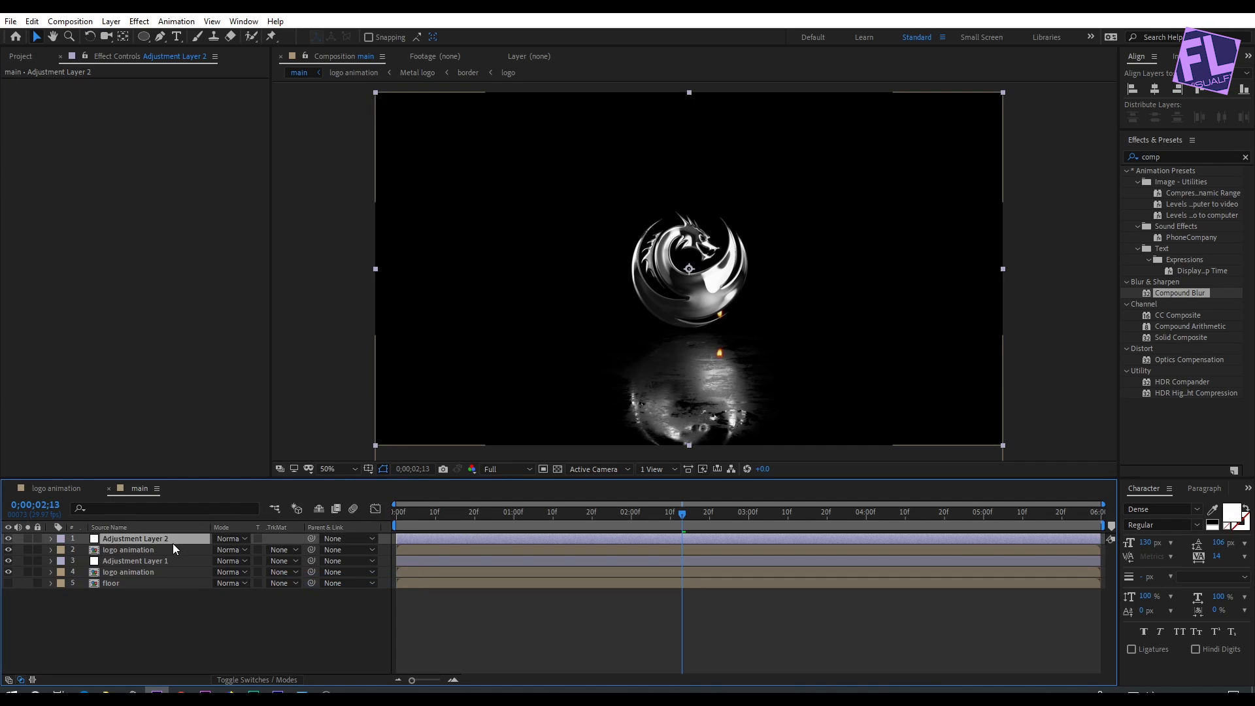
# - Apply a Sharpen effect to Adjustment Layer 2 with Amount set to 20
pyautogui.click(1171, 155)
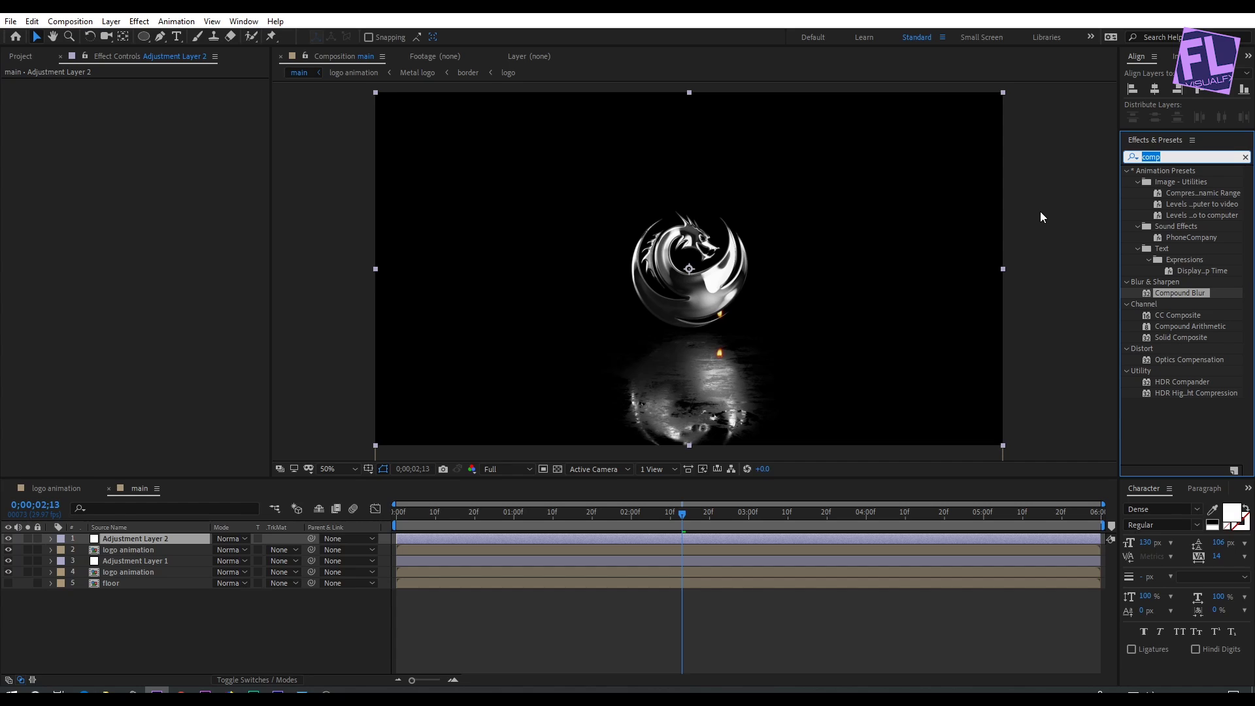
pyautogui.write('sh')
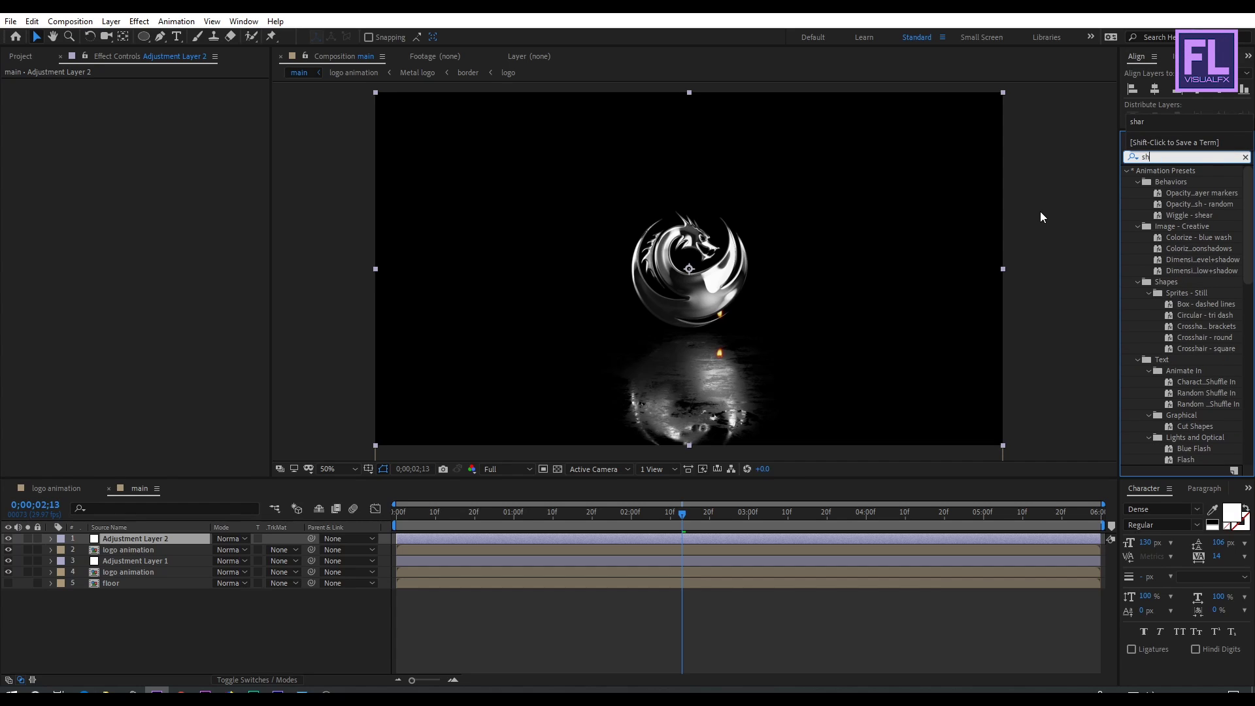
pyautogui.write('r')
pyautogui.press('BackSpace')
pyautogui.write('ar')
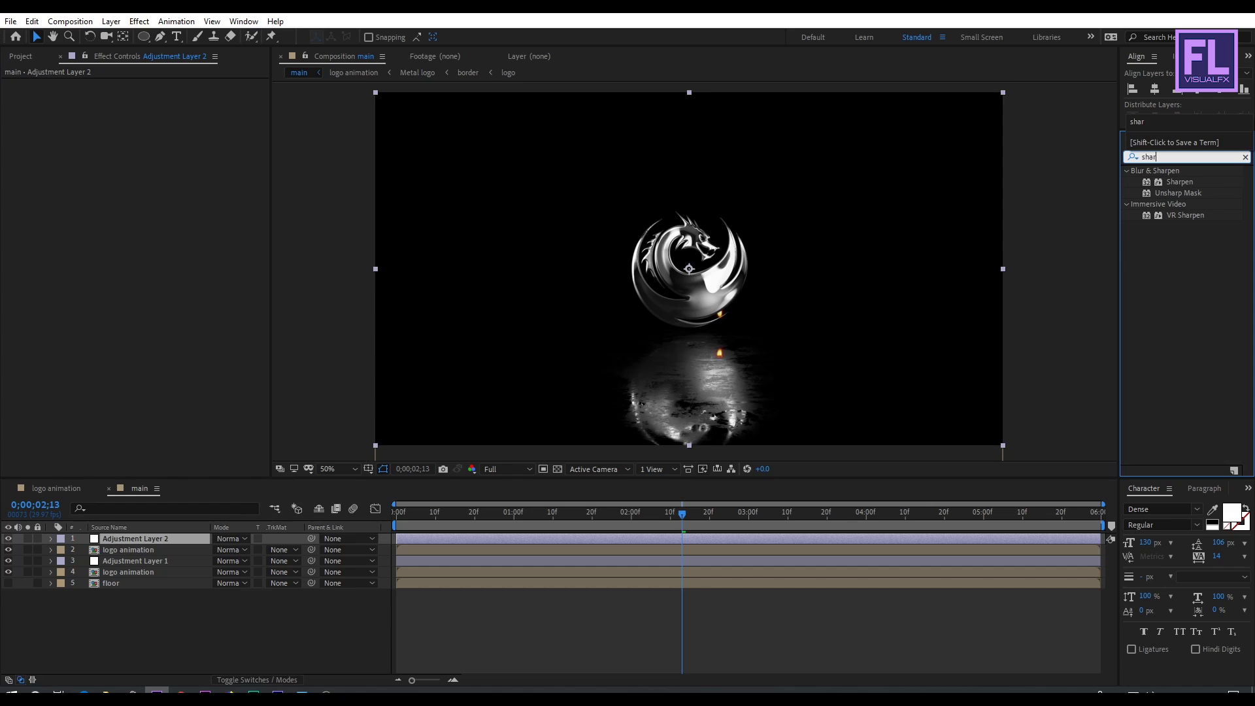
pyautogui.moveTo(1181, 182); pyautogui.dragTo(272, 462)
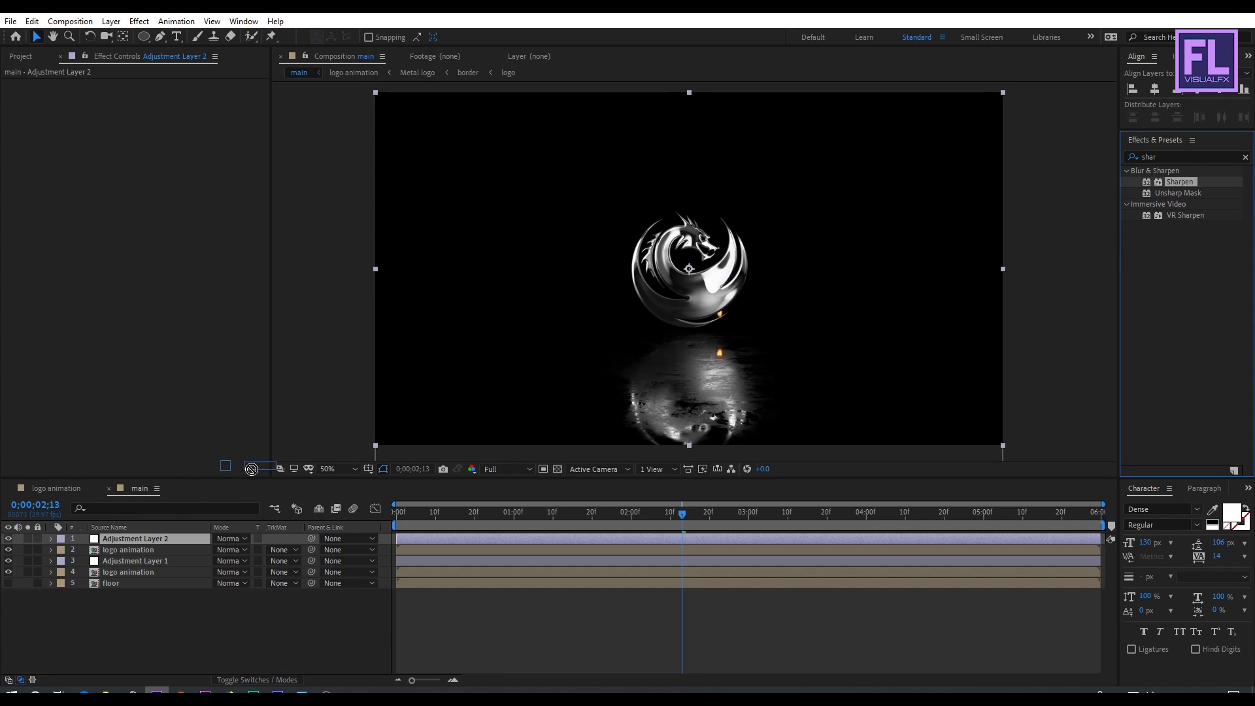
pyautogui.moveTo(159, 540); pyautogui.dragTo(159, 538)
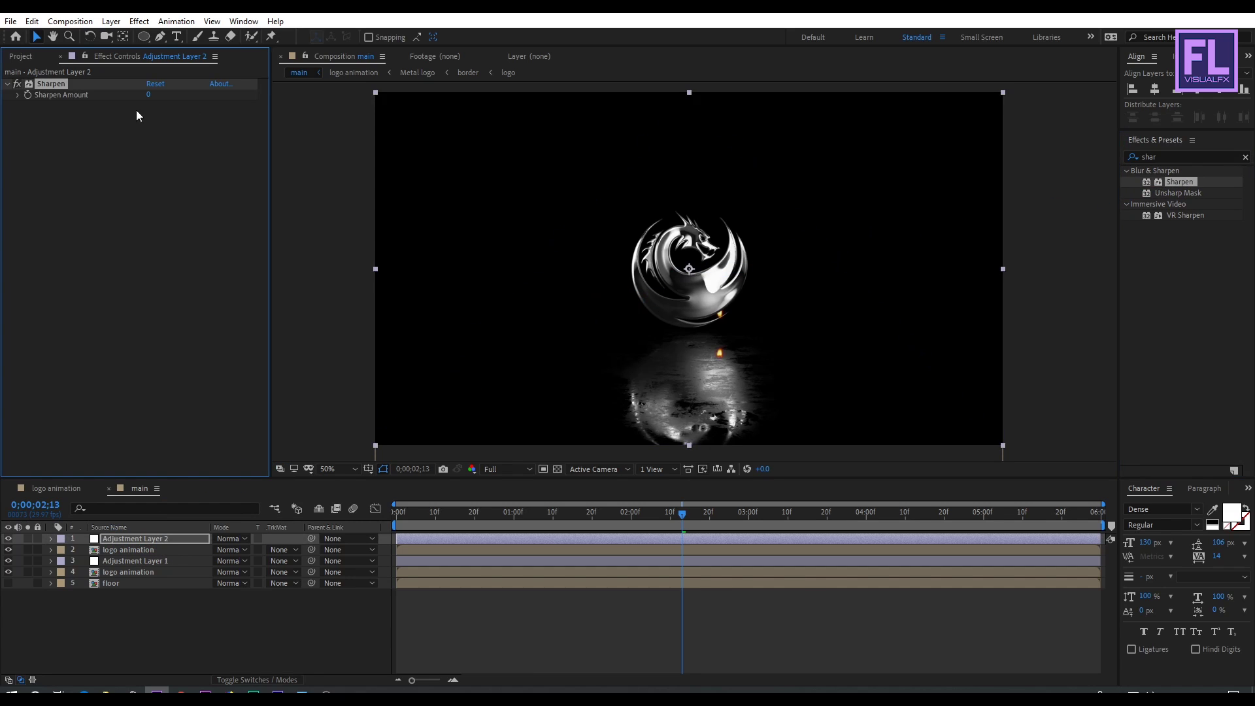
pyautogui.write('20')
pyautogui.hotkey('ctrl', '5')
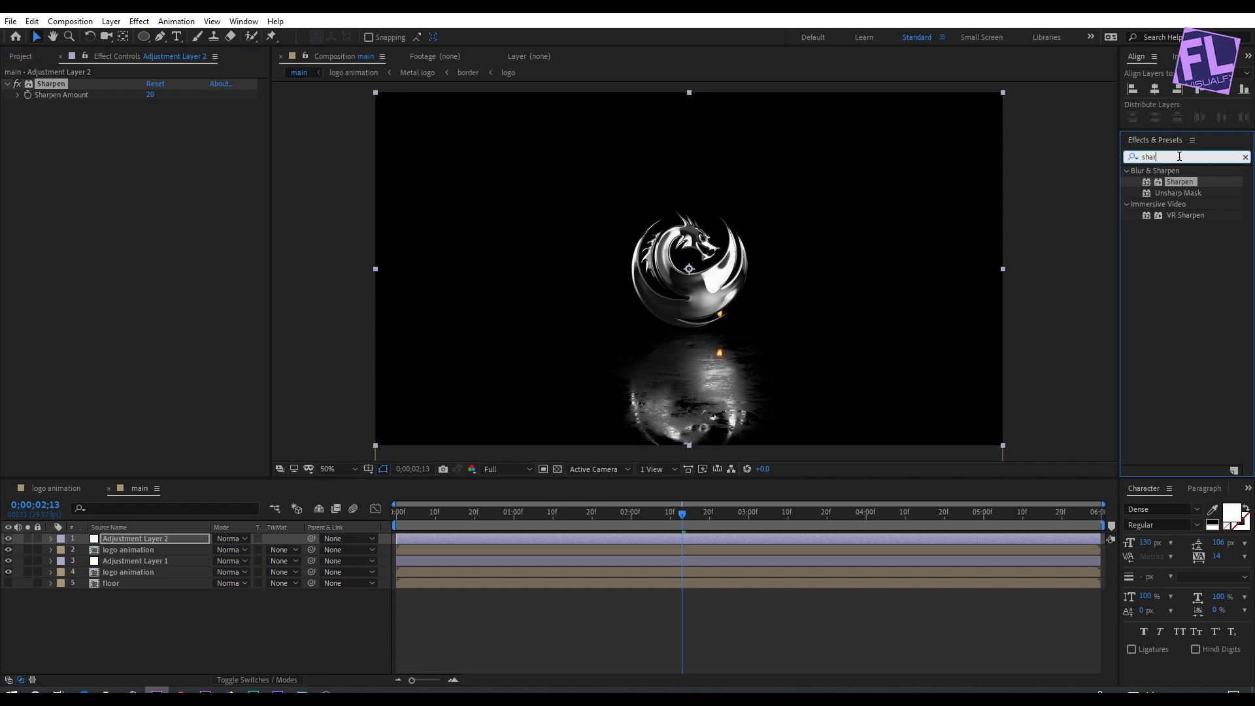
pyautogui.write('noise')
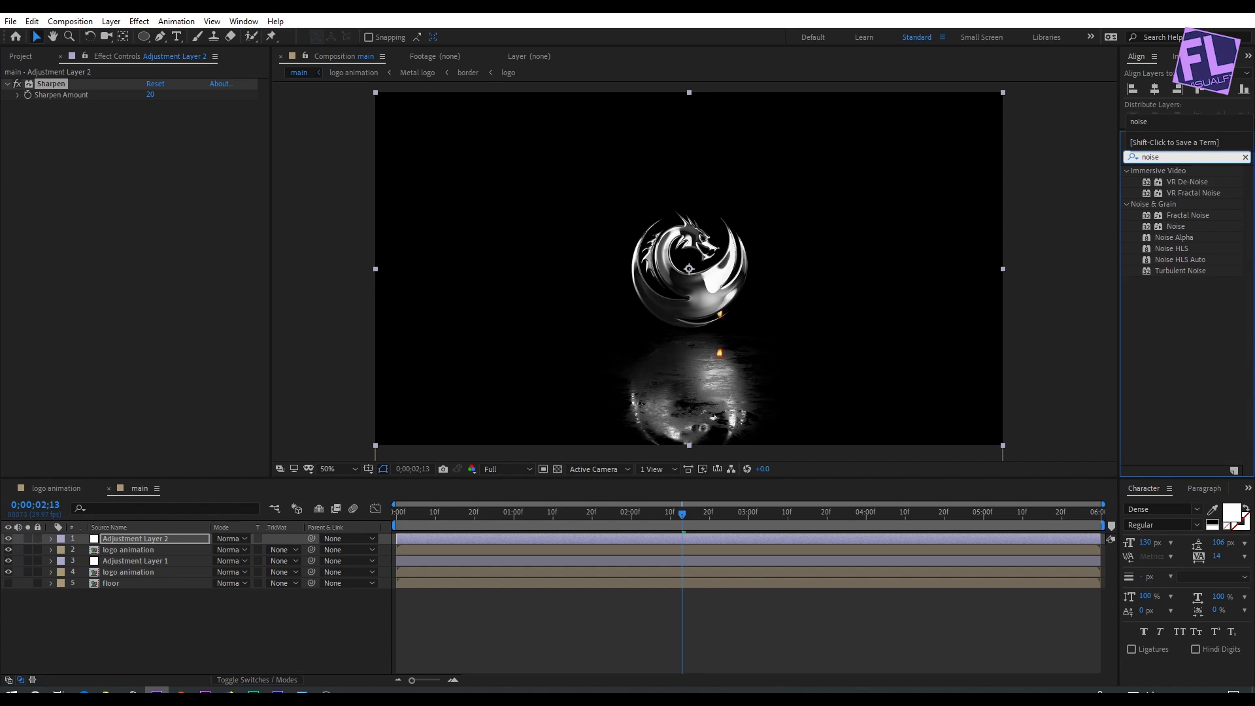
# - Apply Noise to Adjustment Layer 2 with Amount of Noise at 5%
pyautogui.moveTo(1176, 226); pyautogui.dragTo(361, 451)
pyautogui.click(153, 118)
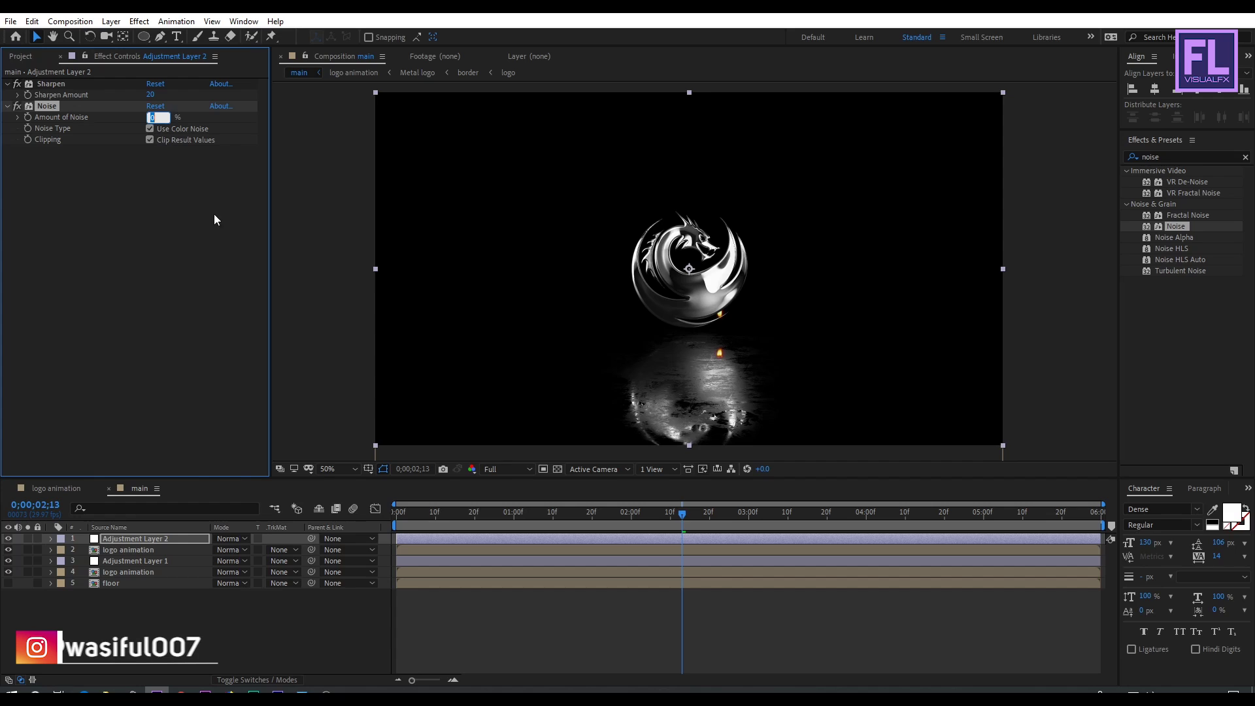
pyautogui.write('5')
pyautogui.press('Return')
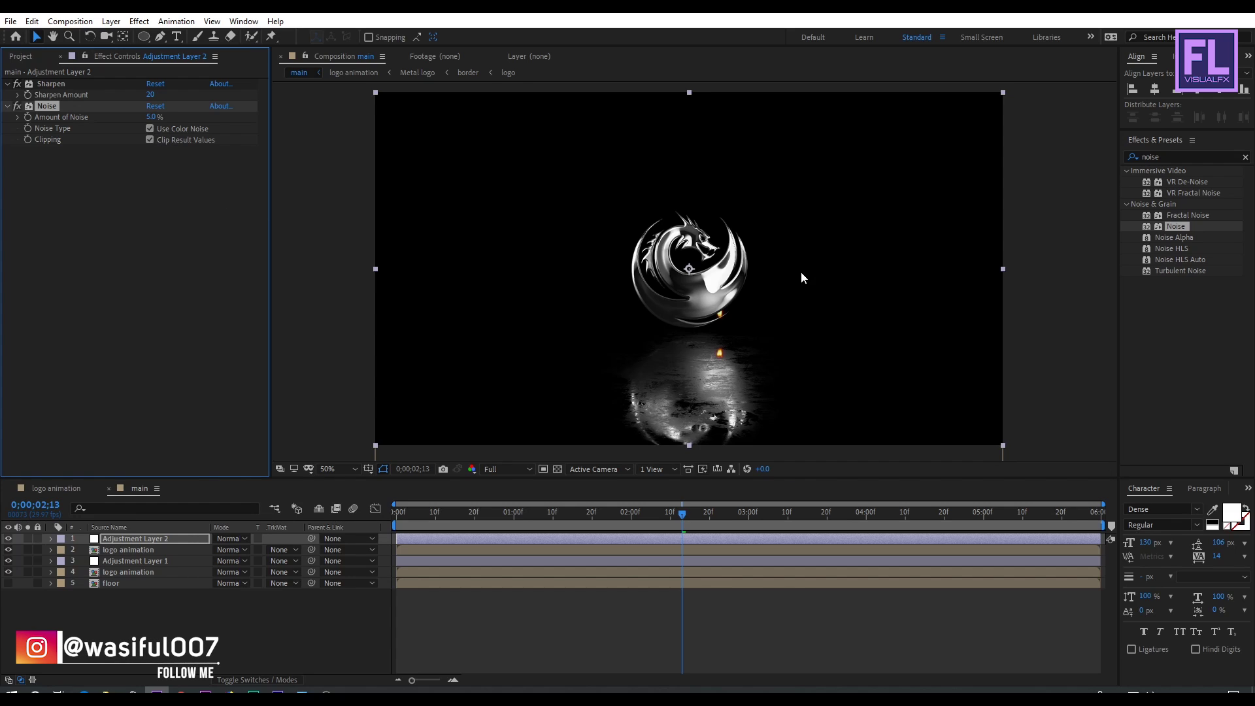
# - Inspect the noise up close, then preview the logo animation from the start
pyautogui.press('.')
pyautogui.press(',')
pyautogui.press('h')
pyautogui.moveTo(804, 266); pyautogui.dragTo(804, 269)
pyautogui.click(1034, 272)
pyautogui.moveTo(665, 512); pyautogui.dragTo(377, 522)
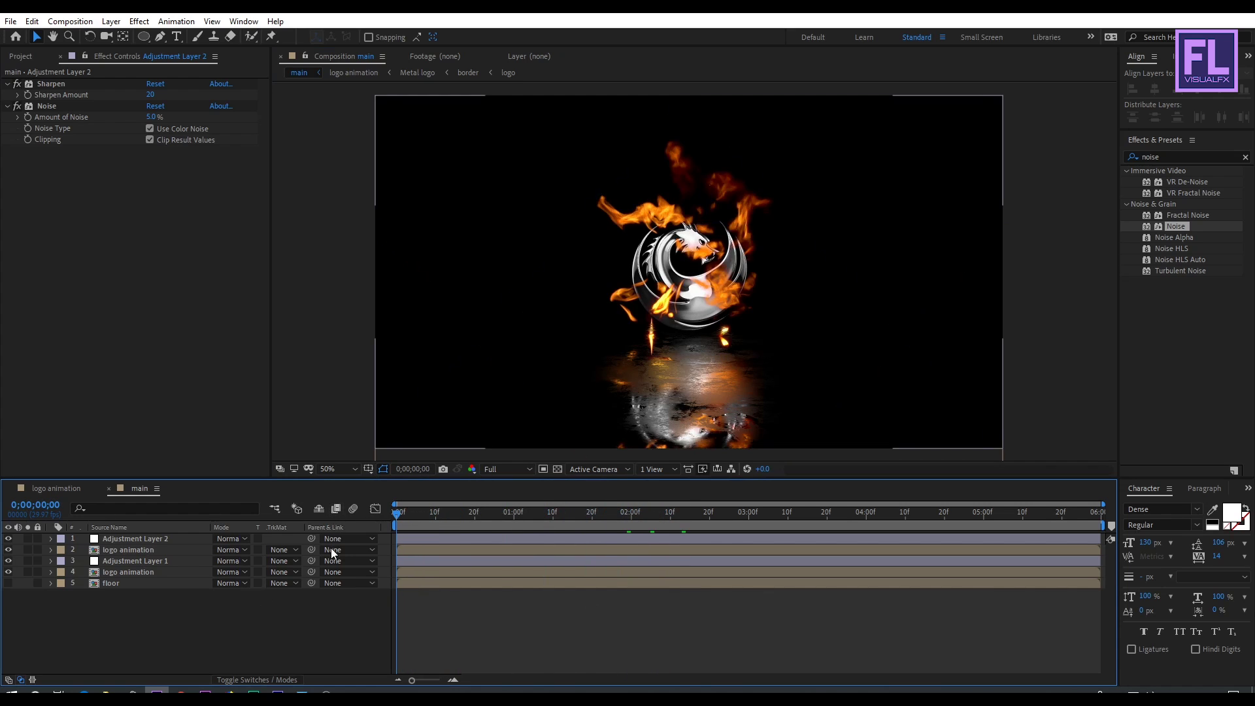
pyautogui.press('space')
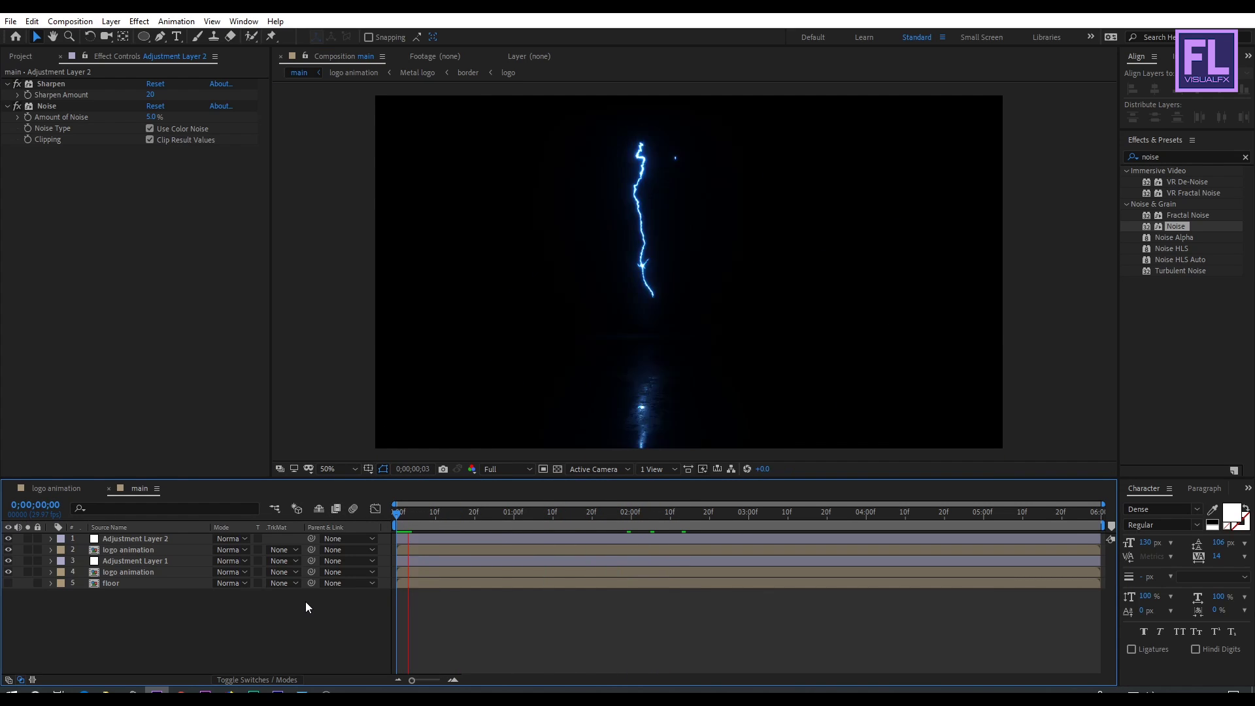